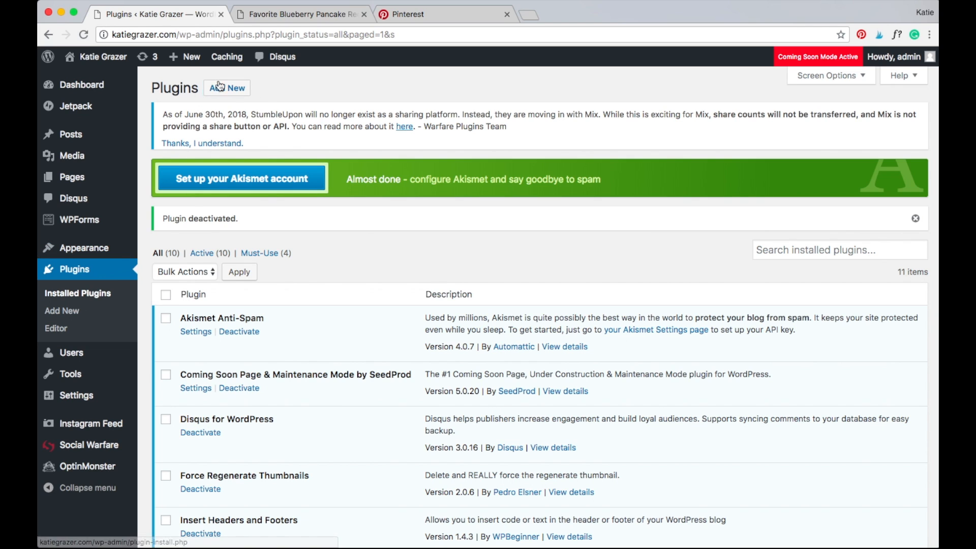
Search the add-plugins directory for "Yoast SEO"
{"action": "left_click", "coordinate": [224, 93]}
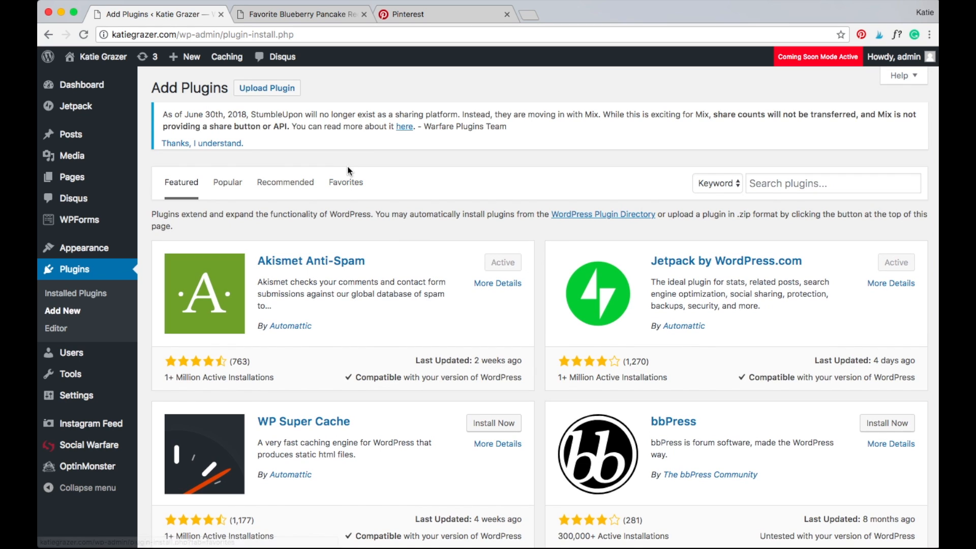
{"action": "left_click", "coordinate": [783, 183]}
{"action": "type", "text": "Y"}
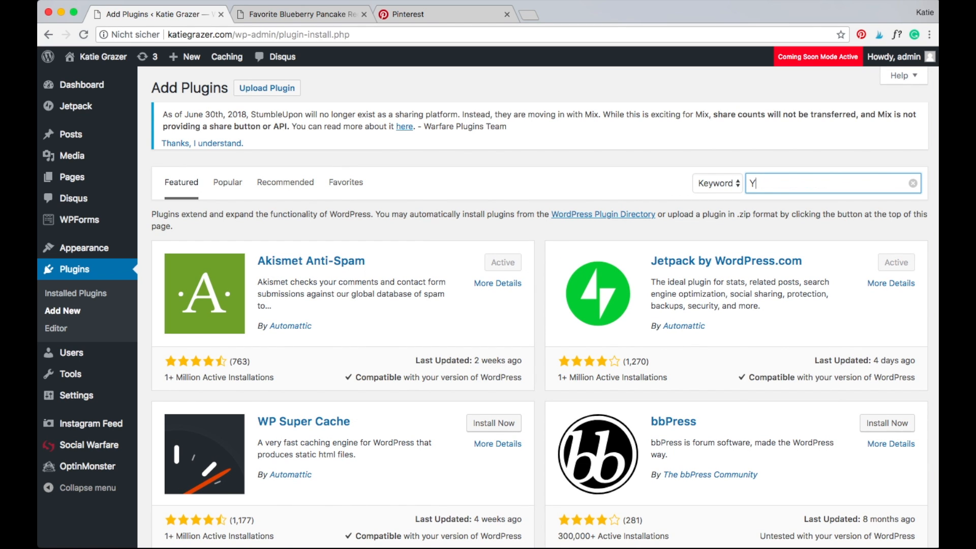
{"action": "type", "text": "oast"}
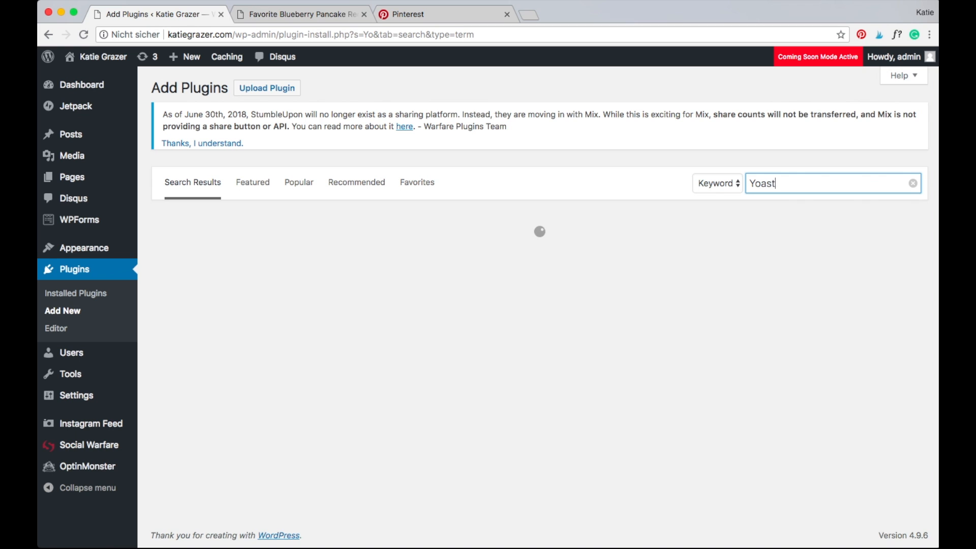
{"action": "type", "text": " SEO"}
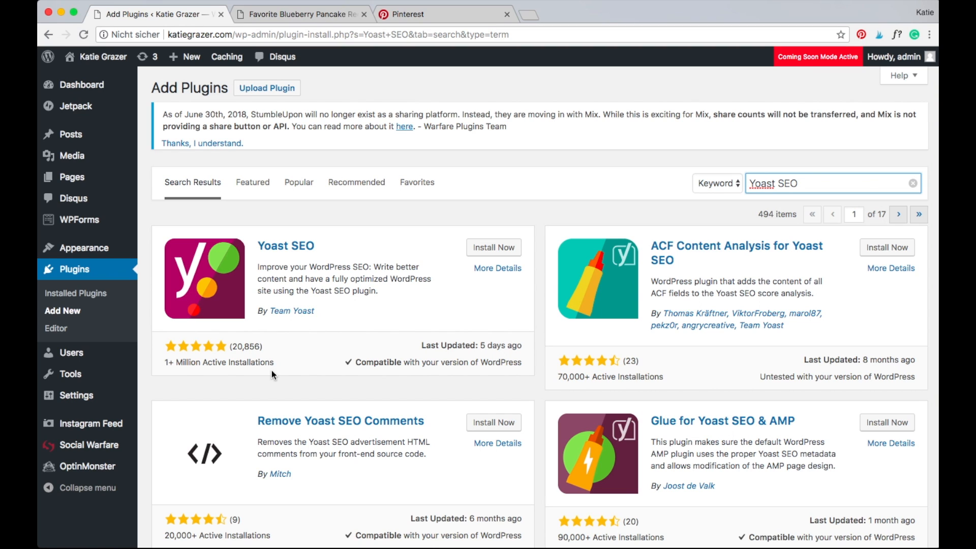
Install and activate the Yoast SEO plugin and find its entry in the installed plugins list
{"action": "left_click", "coordinate": [493, 249]}
{"action": "left_click", "coordinate": [498, 249]}
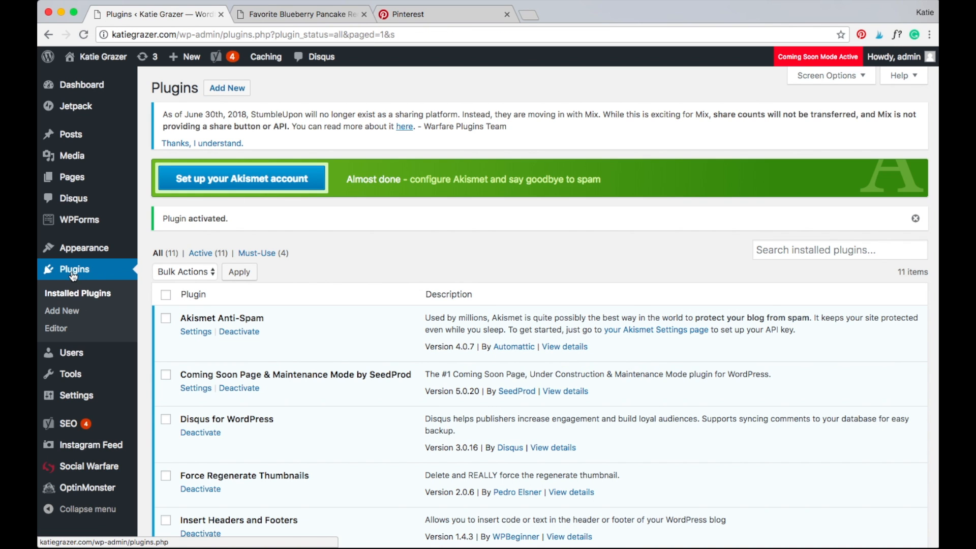
{"action": "scroll", "coordinate": [350, 277], "scroll_direction": "down", "scroll_amount": 10}
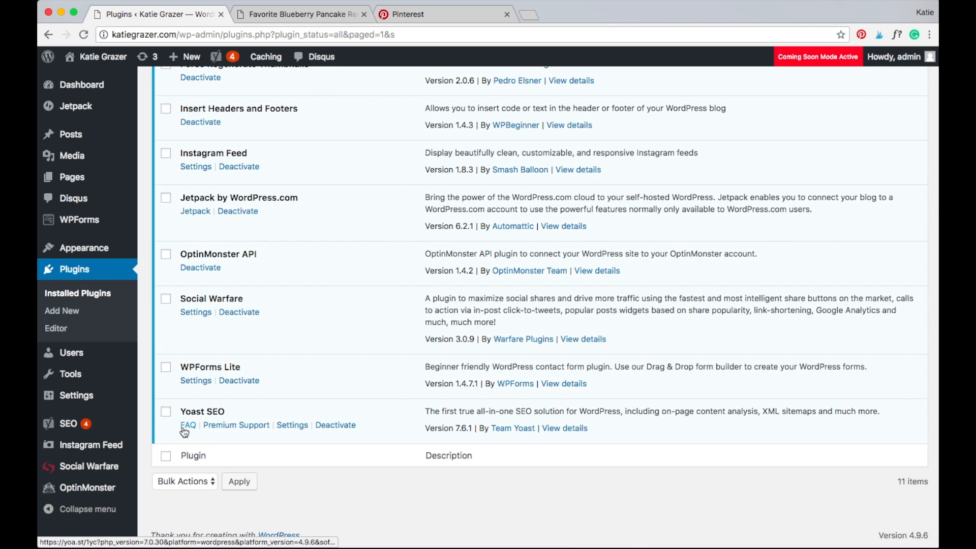
Start a new blog post
{"action": "mouse_move", "coordinate": [71, 137]}
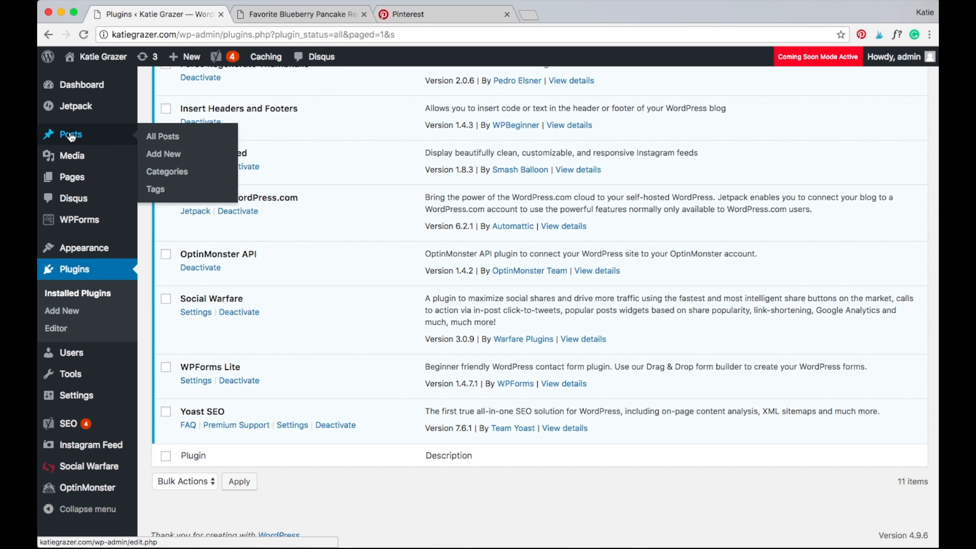
{"action": "left_click", "coordinate": [71, 136]}
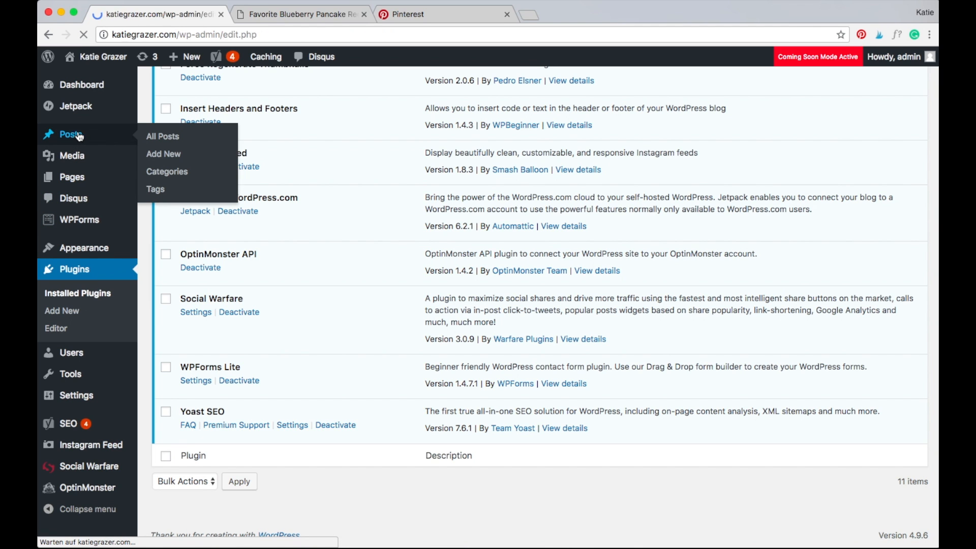
{"action": "left_click", "coordinate": [215, 88]}
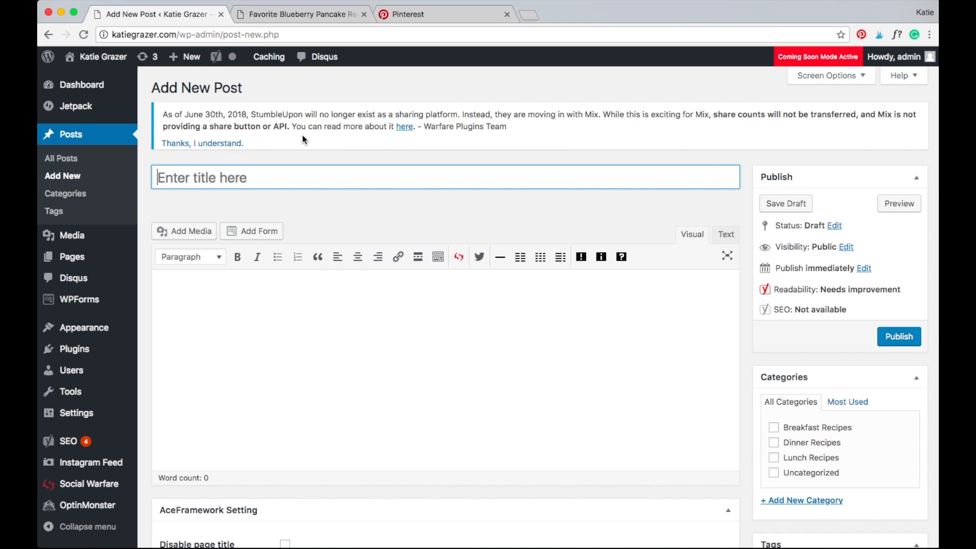
Look over the Yoast SEO section of the new post, including its snippet preview, focus keyword and analysis
{"action": "scroll", "coordinate": [303, 140], "scroll_direction": "down", "scroll_amount": 5}
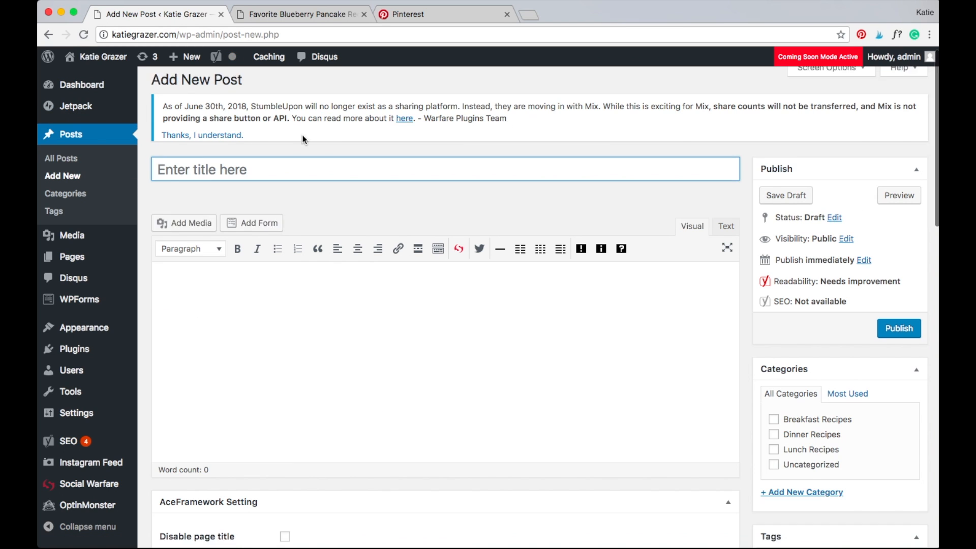
{"action": "scroll", "coordinate": [303, 140], "scroll_direction": "down", "scroll_amount": 6}
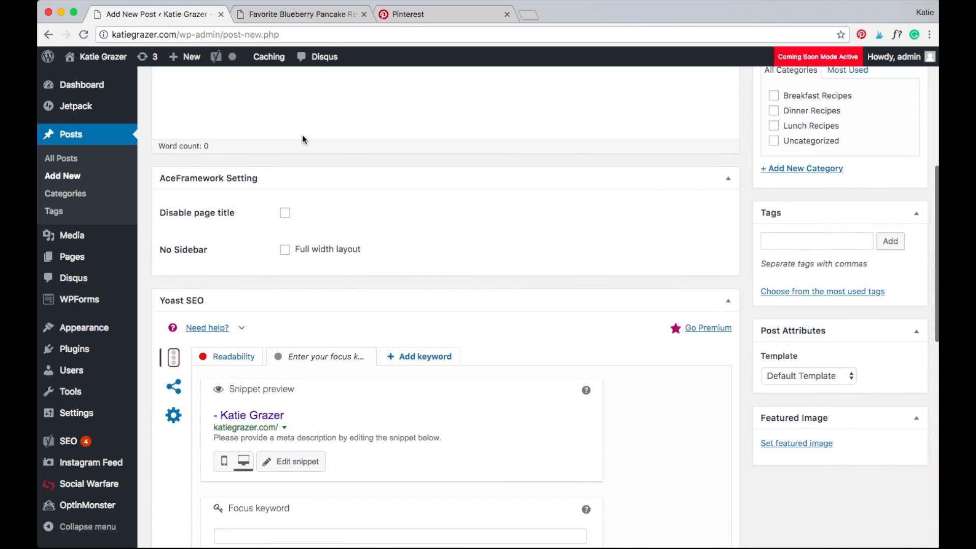
{"action": "scroll", "coordinate": [303, 136], "scroll_direction": "down", "scroll_amount": 1}
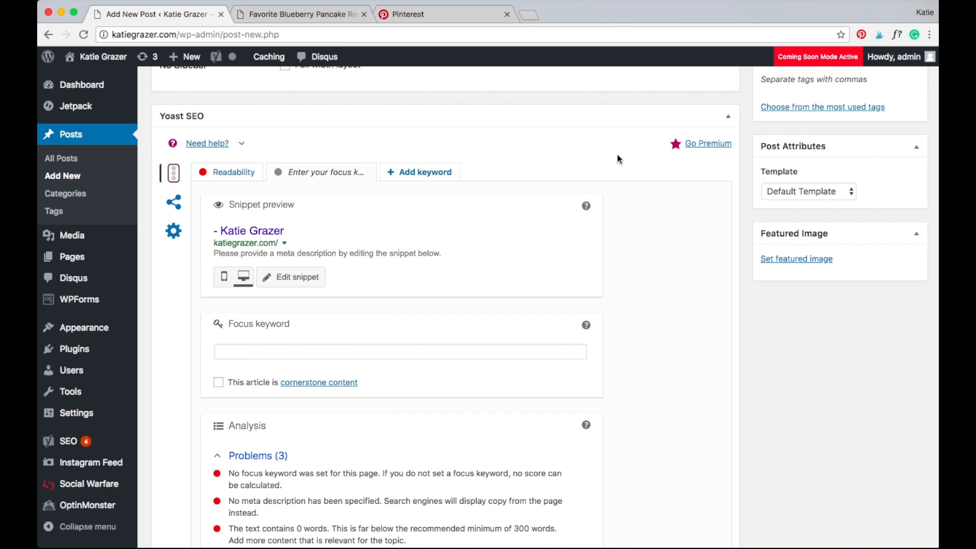
{"action": "scroll", "coordinate": [477, 153], "scroll_direction": "down", "scroll_amount": 4}
{"action": "scroll", "coordinate": [477, 154], "scroll_direction": "up", "scroll_amount": 3}
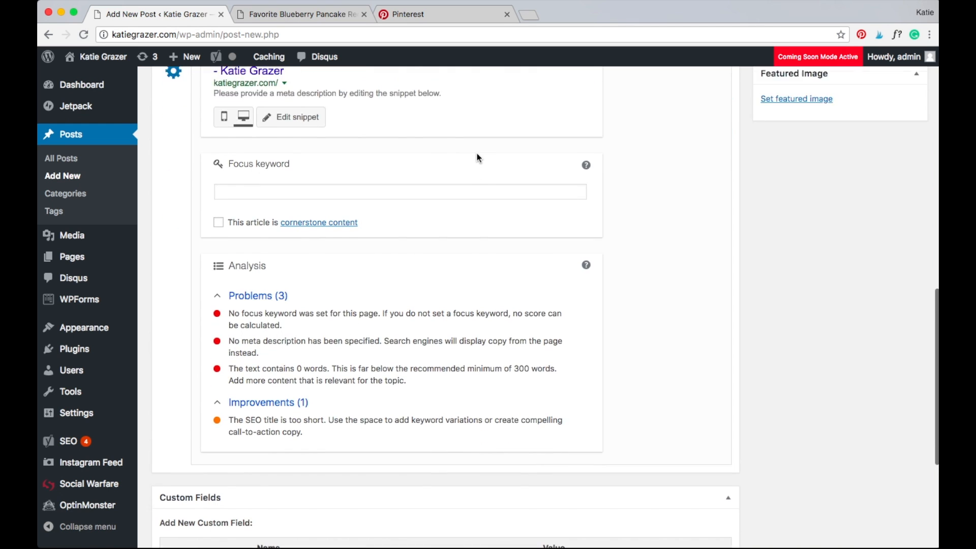
{"action": "scroll", "coordinate": [477, 154], "scroll_direction": "up", "scroll_amount": 1}
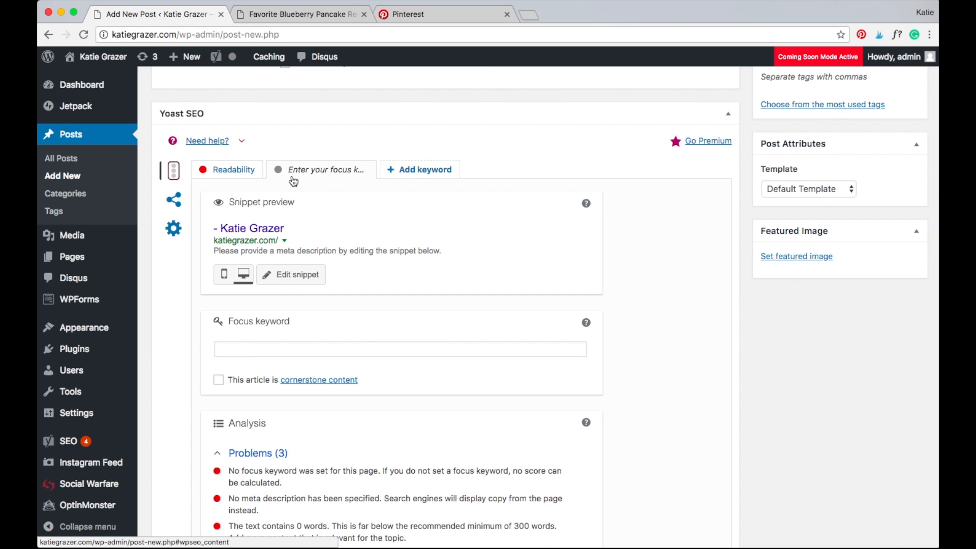
View the Yoast Readability analysis, return to the focus keyword analysis and place the cursor in the empty Focus keyword field
{"action": "left_click", "coordinate": [232, 178]}
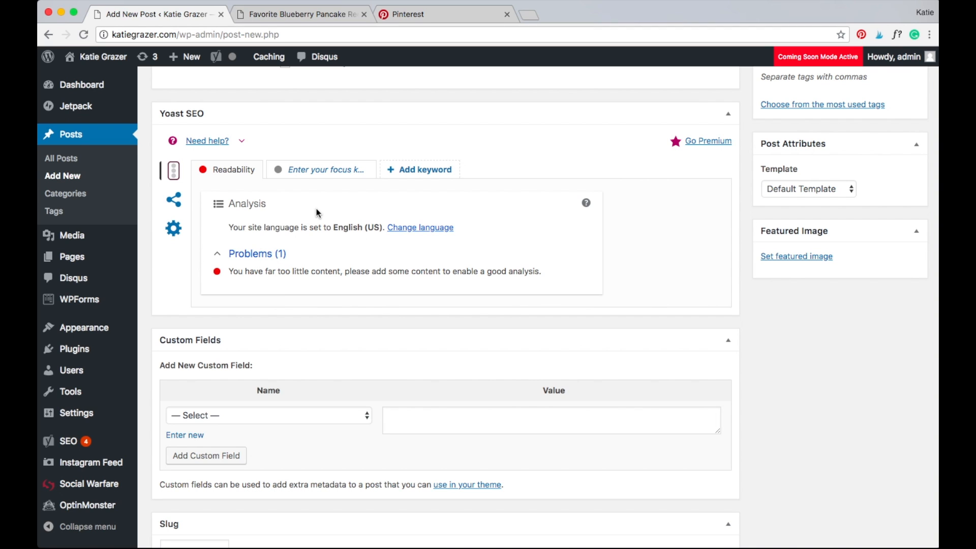
{"action": "left_click", "coordinate": [326, 170]}
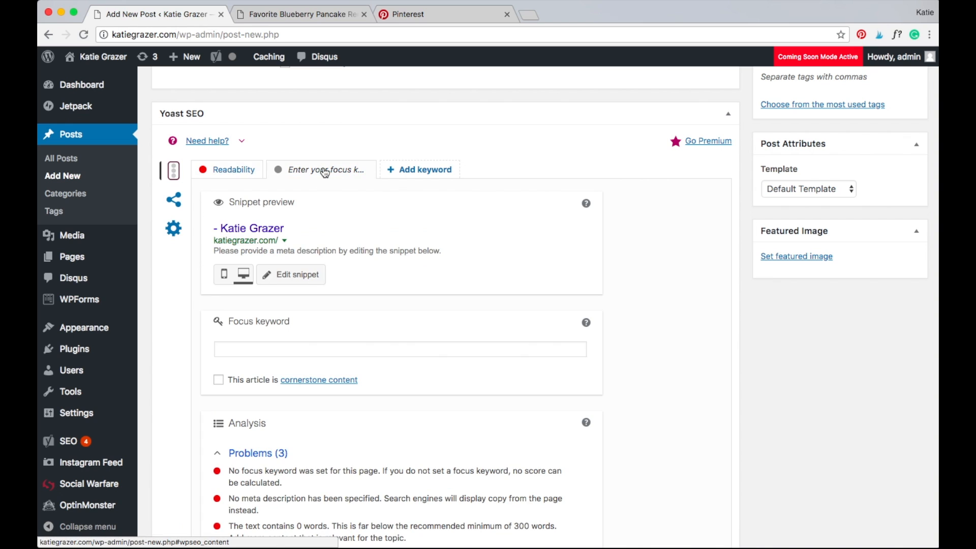
{"action": "left_click", "coordinate": [332, 348]}
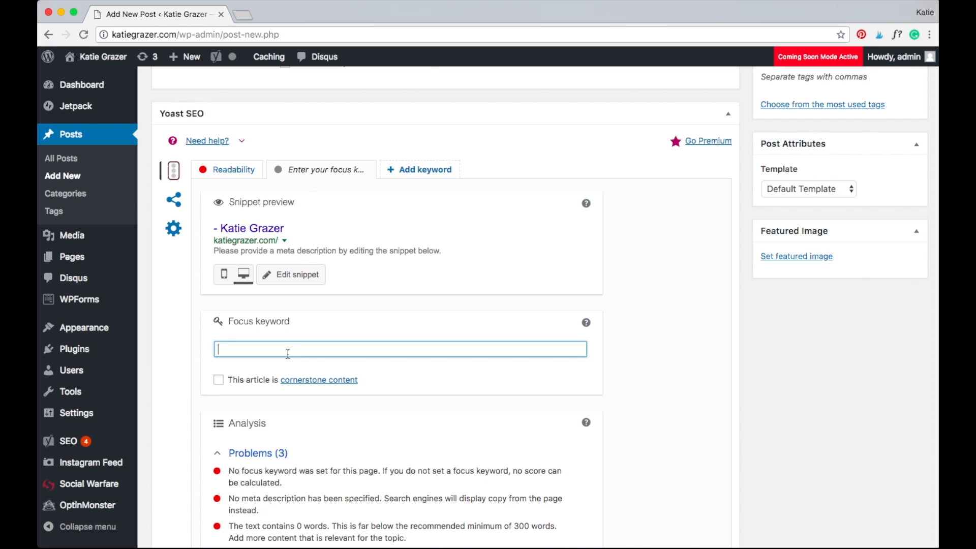
Review the problems and improvements in the Yoast SEO analysis and compare them with the empty post editor
{"action": "scroll", "coordinate": [396, 368], "scroll_direction": "down", "scroll_amount": 3}
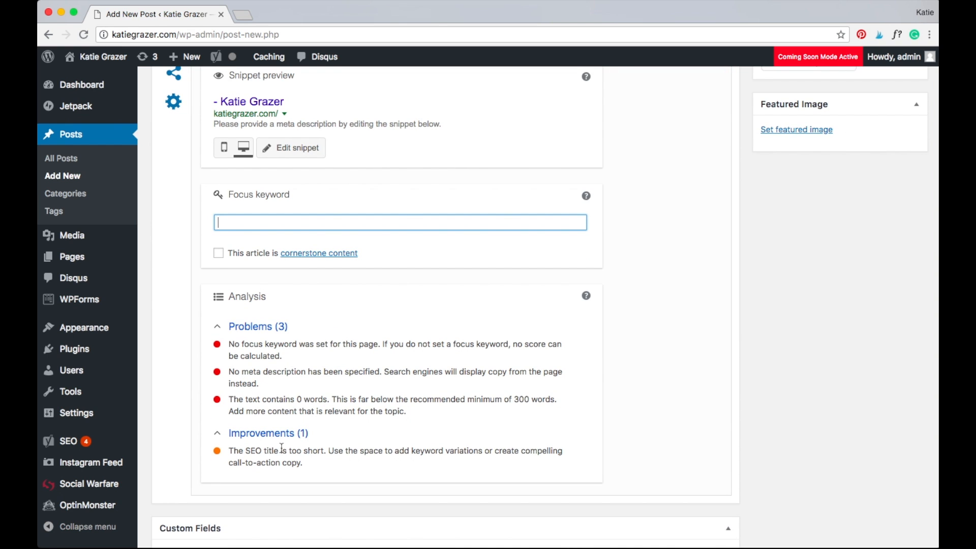
{"action": "scroll", "coordinate": [282, 447], "scroll_direction": "up", "scroll_amount": 1}
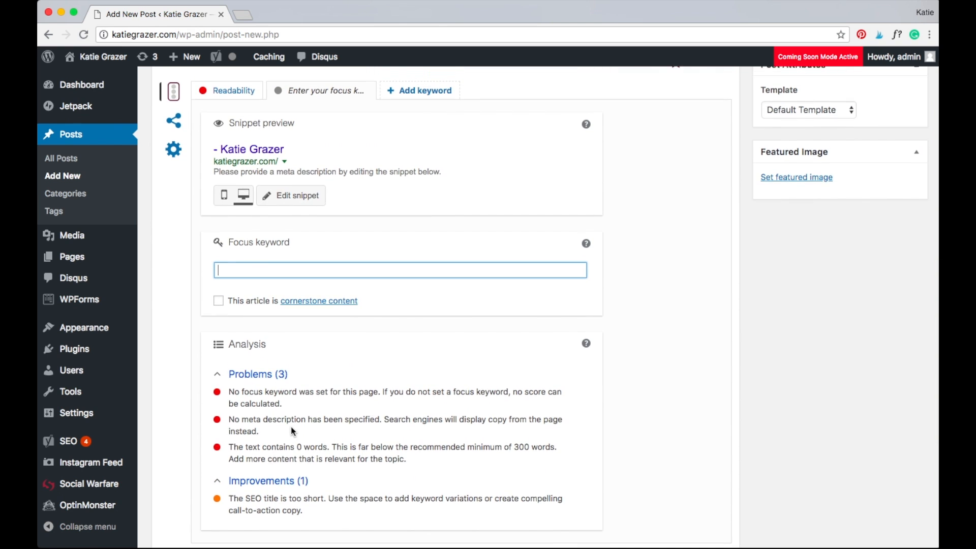
{"action": "scroll", "coordinate": [292, 430], "scroll_direction": "up", "scroll_amount": 10}
{"action": "scroll", "coordinate": [290, 427], "scroll_direction": "up", "scroll_amount": 4}
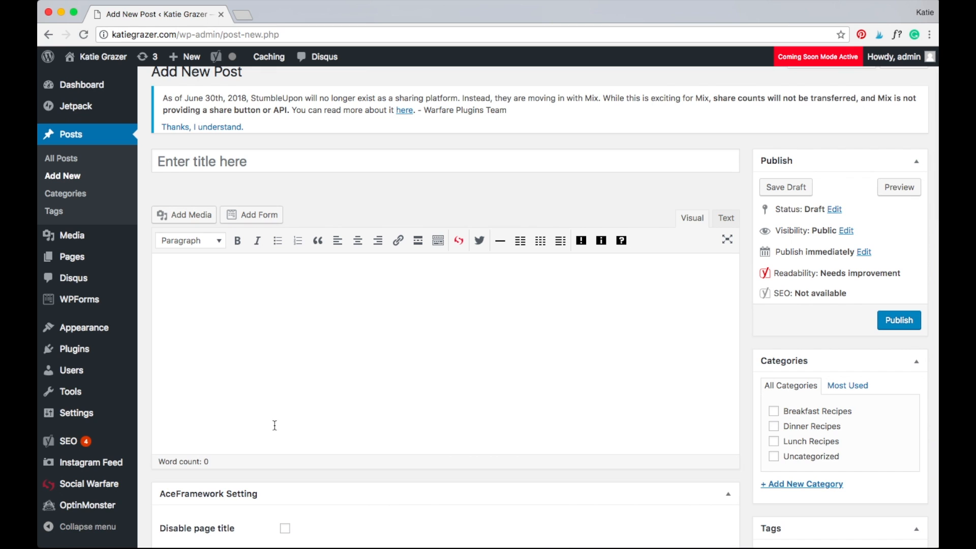
{"action": "scroll", "coordinate": [273, 425], "scroll_direction": "down", "scroll_amount": 15}
{"action": "scroll", "coordinate": [285, 409], "scroll_direction": "up", "scroll_amount": 3}
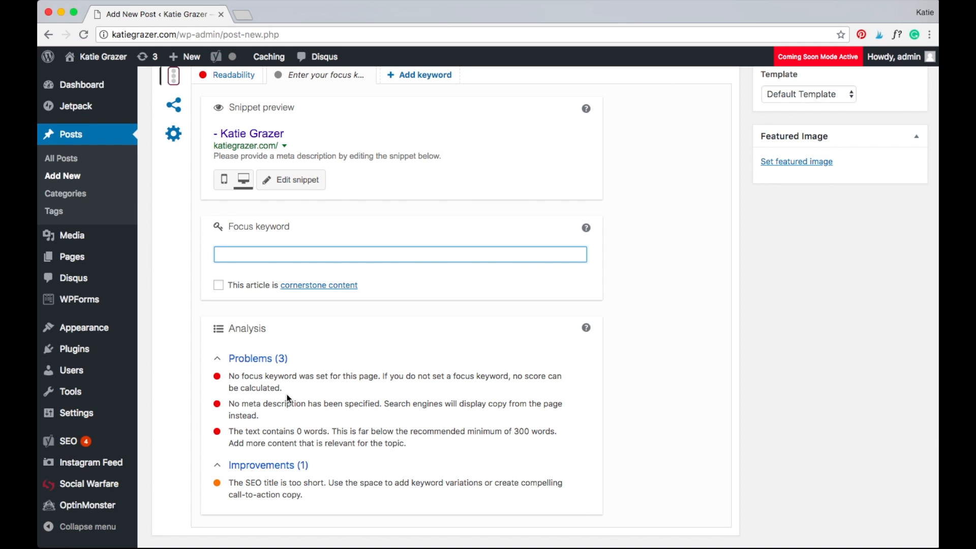
{"action": "scroll", "coordinate": [287, 395], "scroll_direction": "up", "scroll_amount": 1}
{"action": "scroll", "coordinate": [288, 388], "scroll_direction": "up", "scroll_amount": 1}
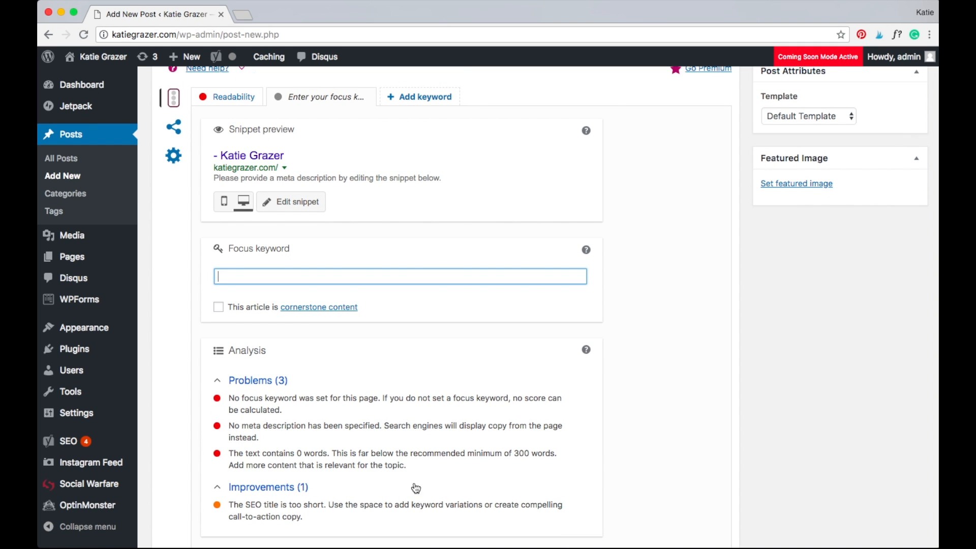
Highlight the post's Readability and SEO statuses in the publishing settings
{"action": "scroll", "coordinate": [403, 442], "scroll_direction": "up", "scroll_amount": 15}
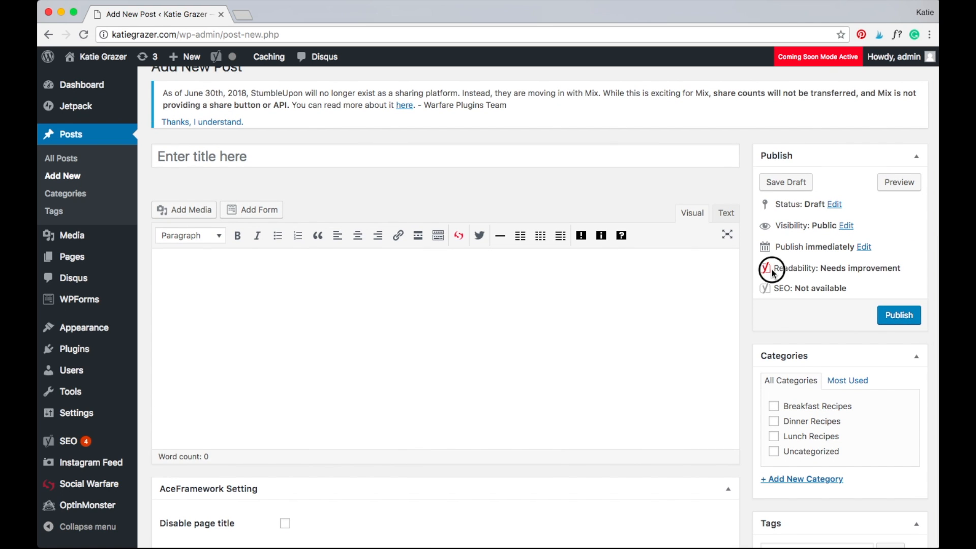
{"action": "left_click_drag", "start_coordinate": [767, 271], "coordinate": [918, 274]}
{"action": "left_click_drag", "start_coordinate": [774, 288], "coordinate": [853, 289]}
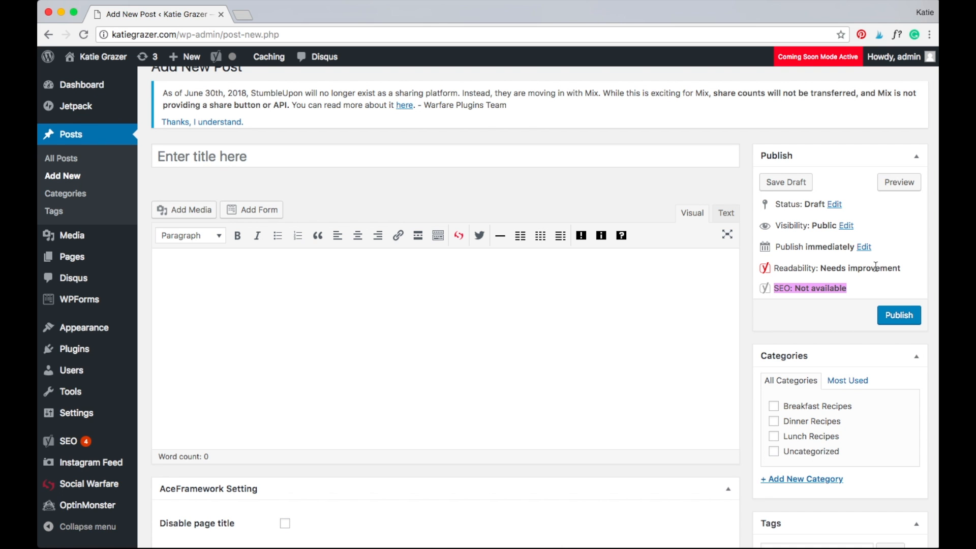
Copy the entire branding article from the Word document and paste it into the body of the new WordPress post
{"action": "key", "text": "ctrl+Up"}
{"action": "left_click", "coordinate": [514, 254]}
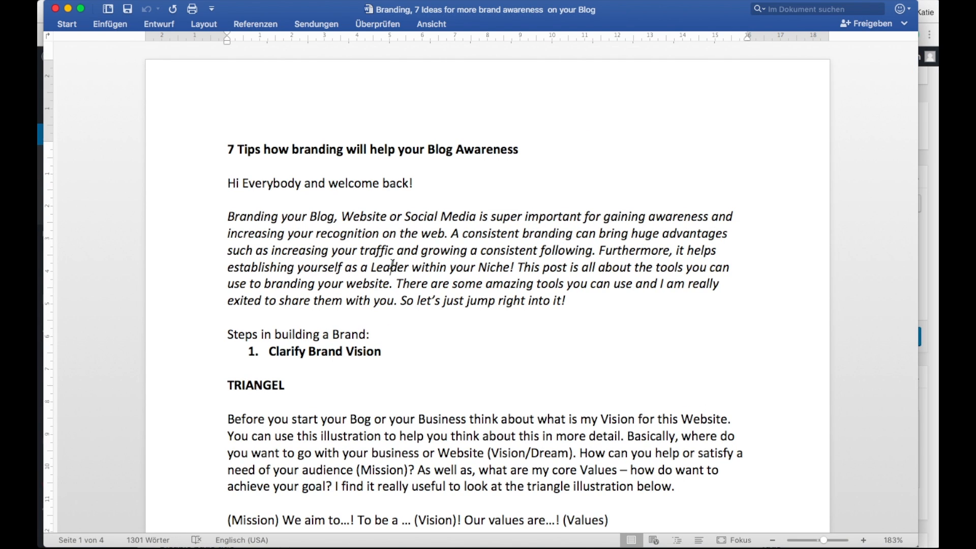
{"action": "key", "text": "super+a"}
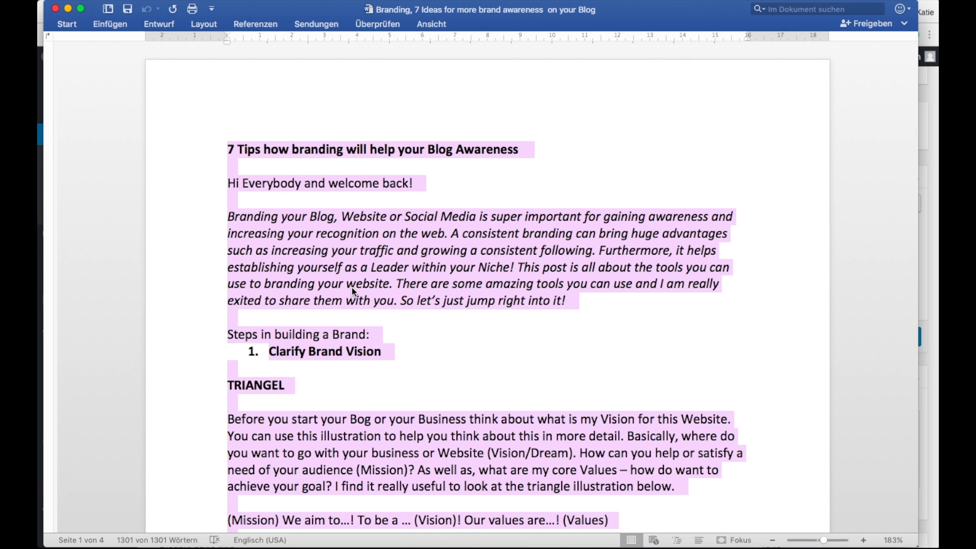
{"action": "key", "text": "ctrl+Up"}
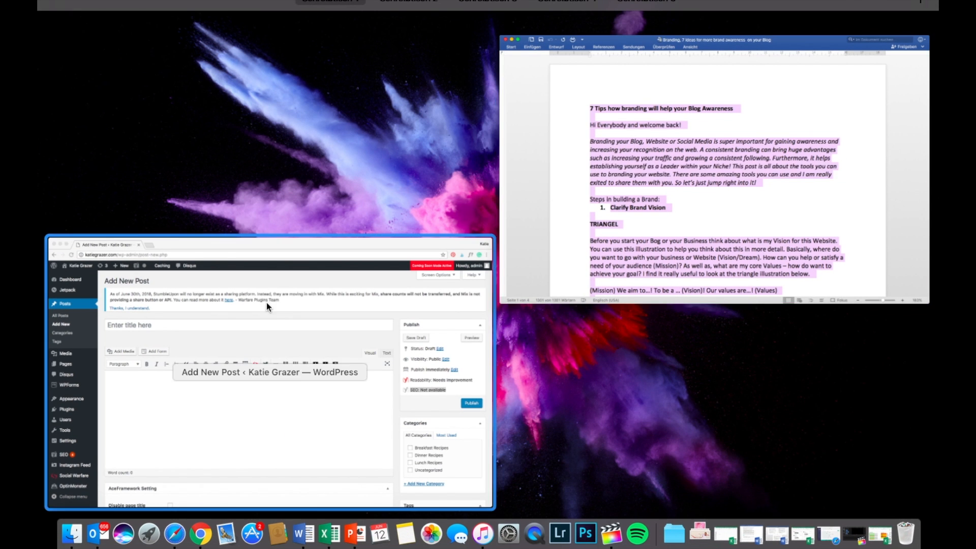
{"action": "left_click", "coordinate": [242, 294]}
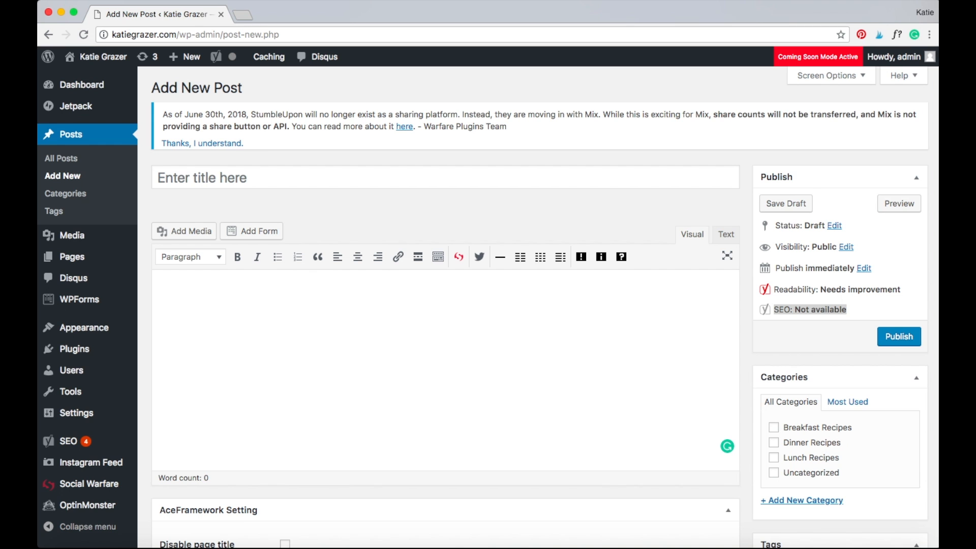
{"action": "type", "text": "I really hope this was helpful for branding your blog. Please let me know if you enjoyed this and let me know if you have any questions J  Xx Katie"}
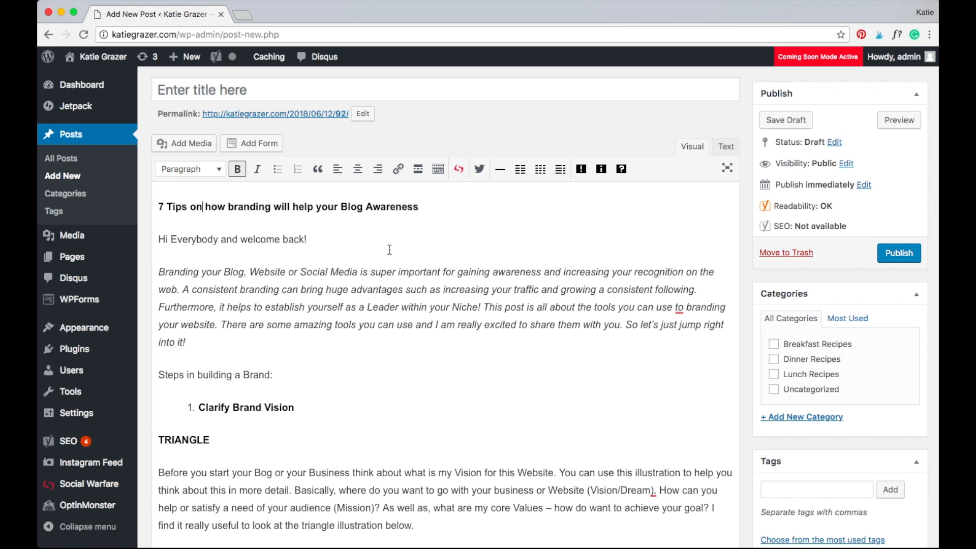
Look through the pasted branding article down to its final sections and return to its beginning
{"action": "scroll", "coordinate": [390, 249], "scroll_direction": "down", "scroll_amount": 18}
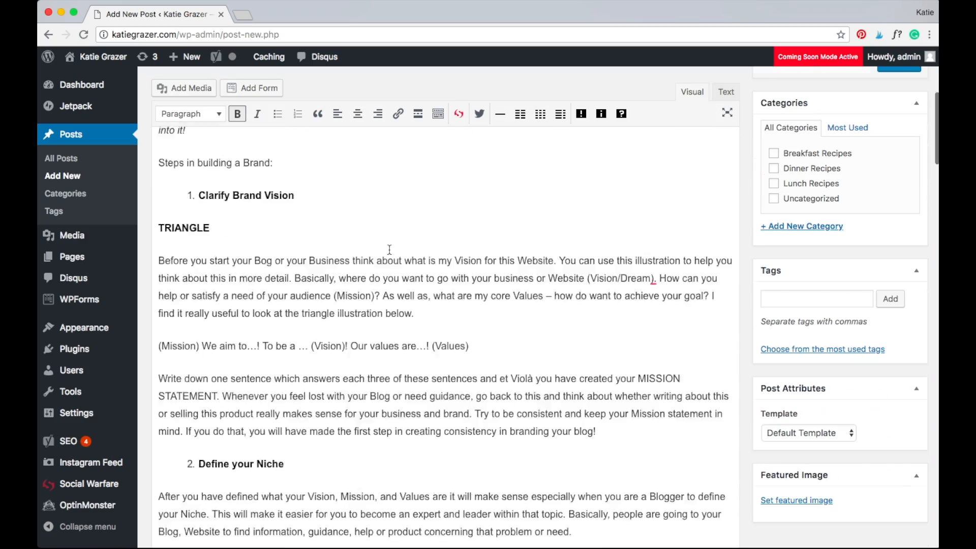
{"action": "scroll", "coordinate": [389, 250], "scroll_direction": "down", "scroll_amount": 20}
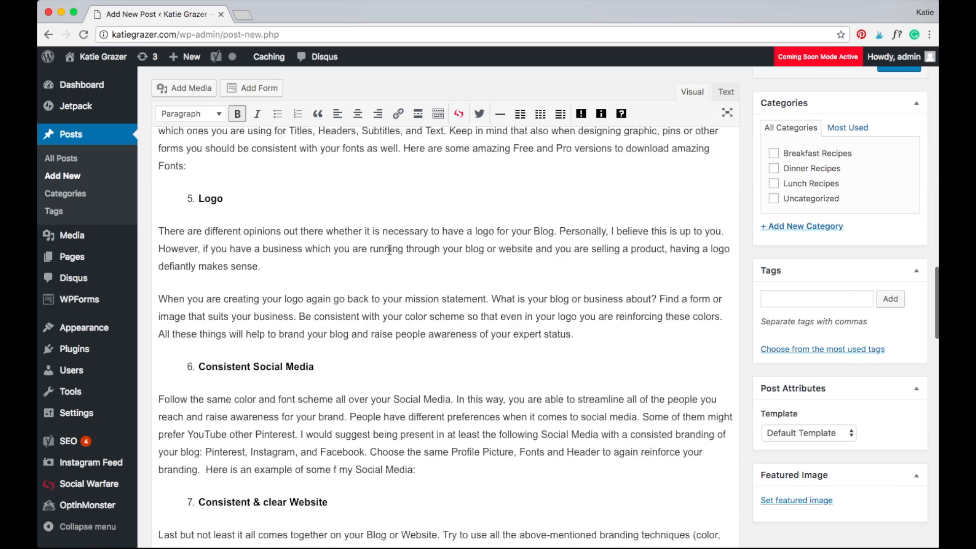
{"action": "scroll", "coordinate": [390, 250], "scroll_direction": "down", "scroll_amount": 5}
{"action": "scroll", "coordinate": [389, 250], "scroll_direction": "up", "scroll_amount": 20}
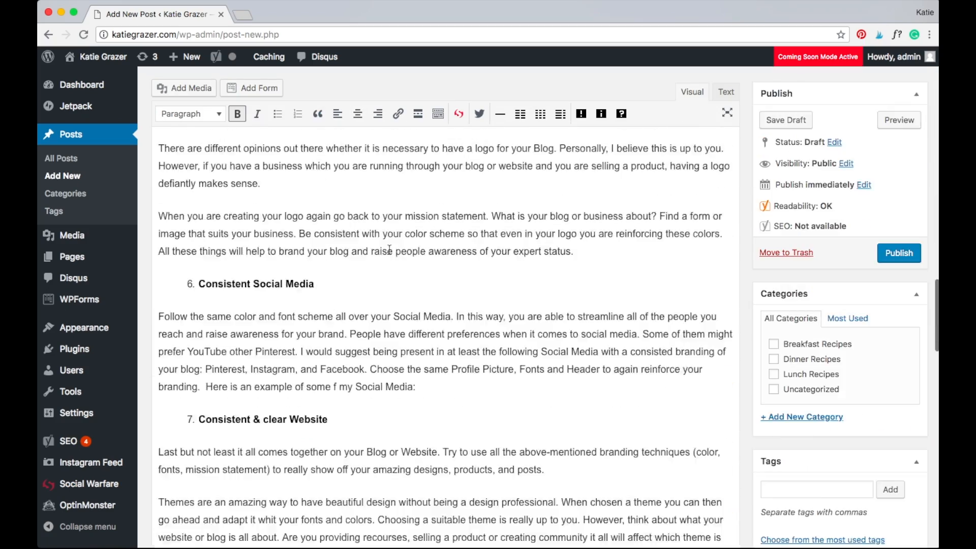
{"action": "scroll", "coordinate": [389, 250], "scroll_direction": "up", "scroll_amount": 8}
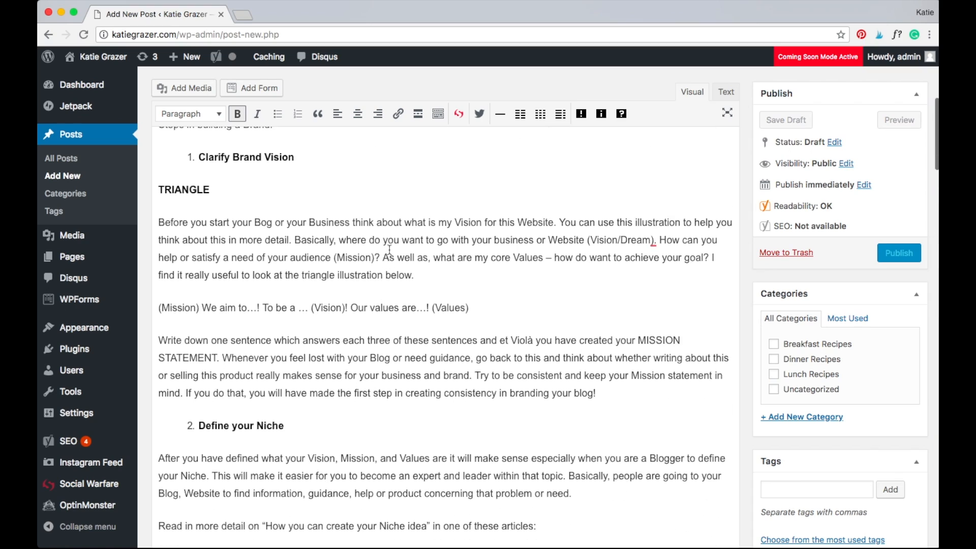
{"action": "scroll", "coordinate": [389, 250], "scroll_direction": "up", "scroll_amount": 5}
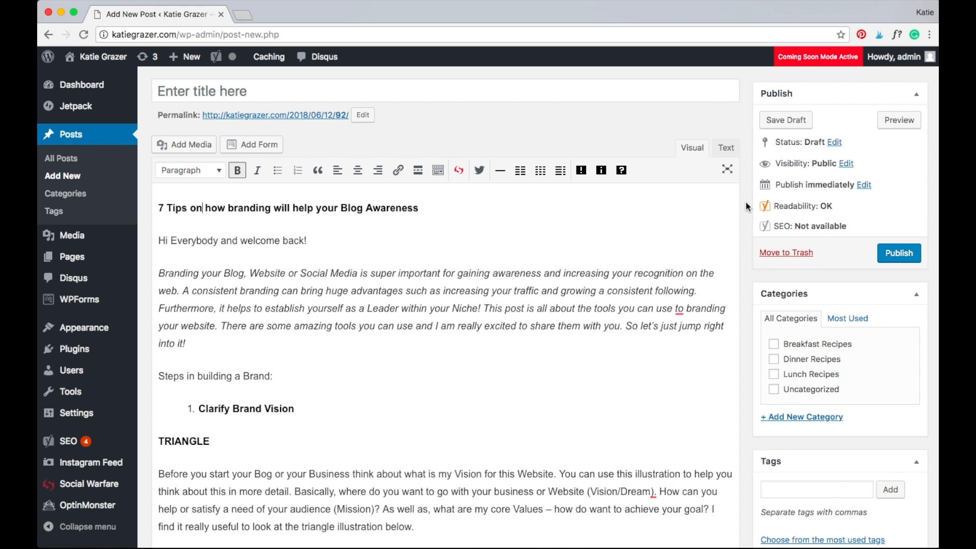
Open the Readability analysis in the Yoast SEO section below the post and view its problems and good results
{"action": "scroll", "coordinate": [746, 202], "scroll_direction": "down", "scroll_amount": 20}
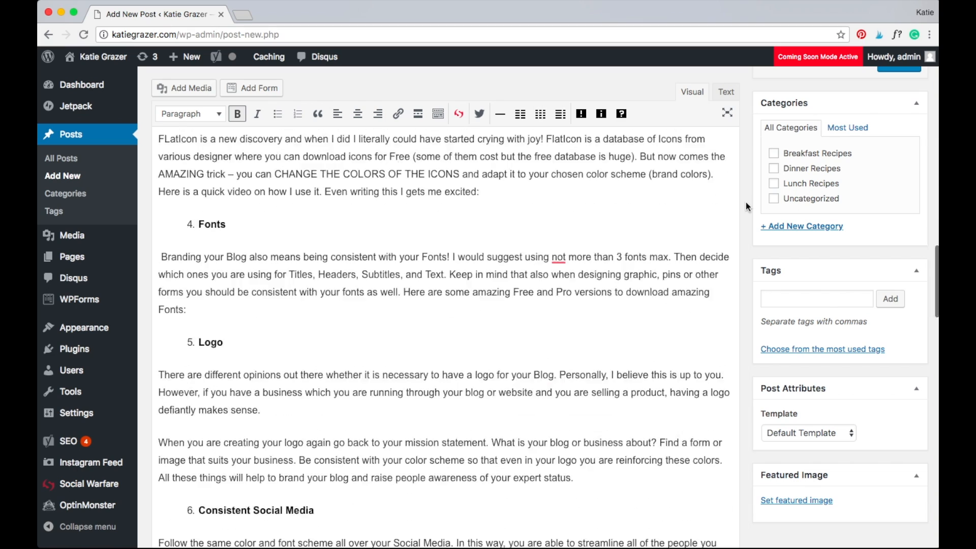
{"action": "scroll", "coordinate": [746, 202], "scroll_direction": "down", "scroll_amount": 15}
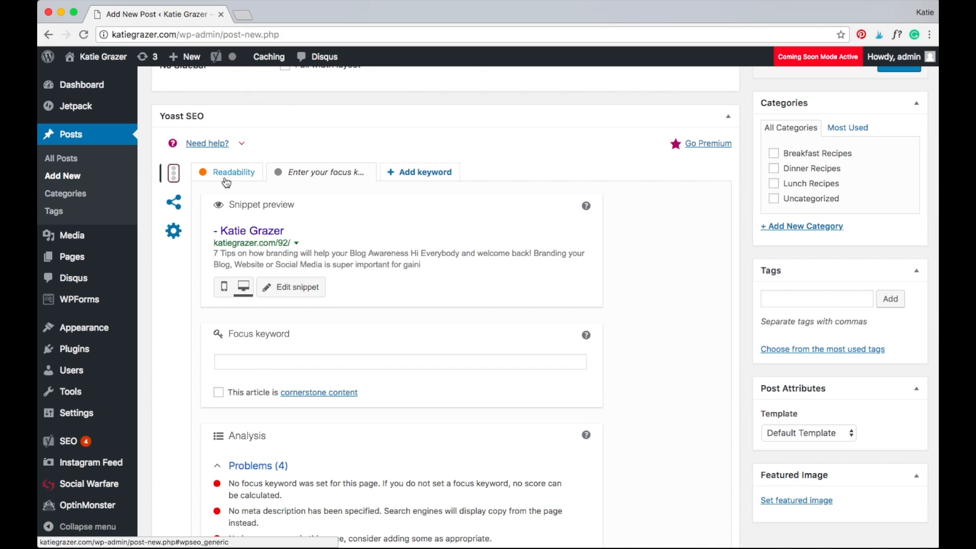
{"action": "left_click", "coordinate": [227, 176]}
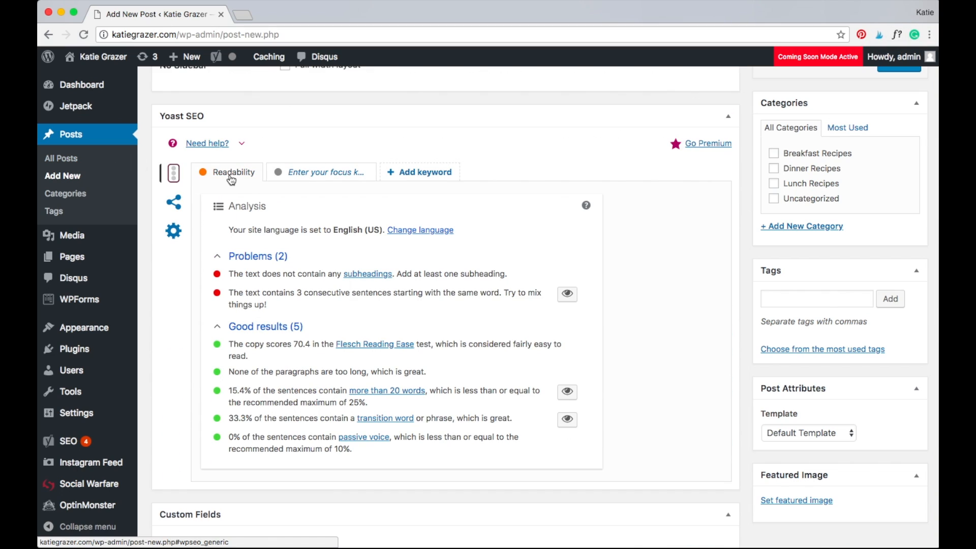
{"action": "scroll", "coordinate": [231, 179], "scroll_direction": "down", "scroll_amount": 1}
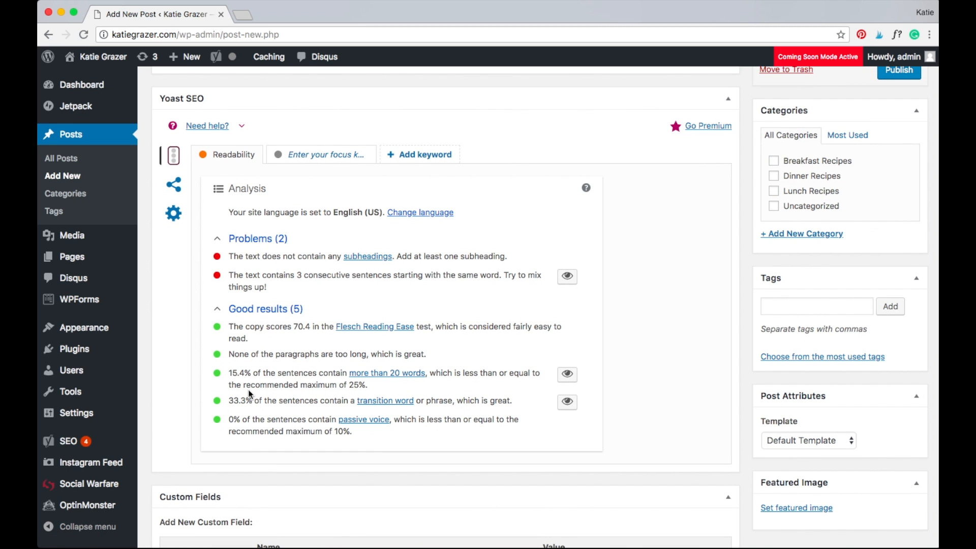
Highlight the good readability results on copy score, passive voice and paragraph length while reading them
{"action": "left_click_drag", "start_coordinate": [233, 328], "coordinate": [299, 329]}
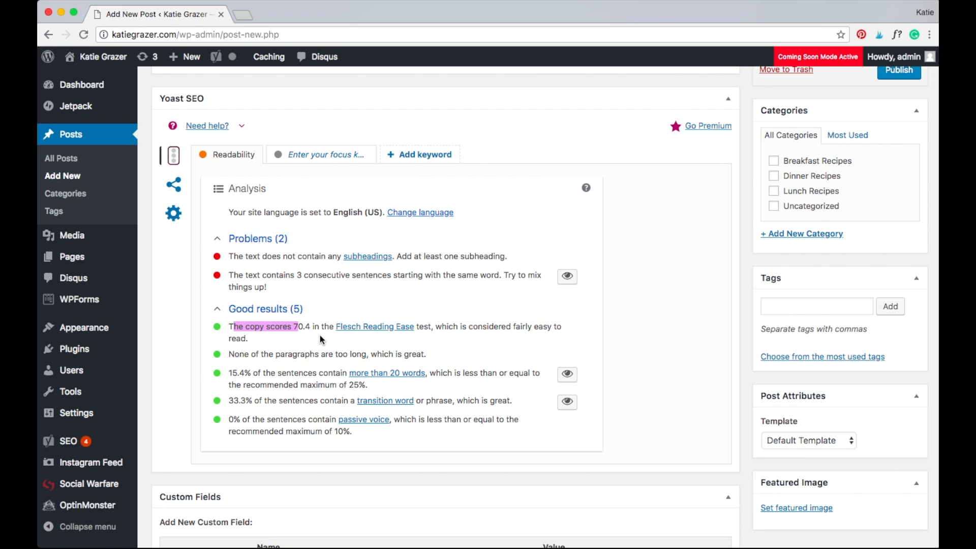
{"action": "left_click", "coordinate": [285, 334]}
{"action": "left_click", "coordinate": [437, 330]}
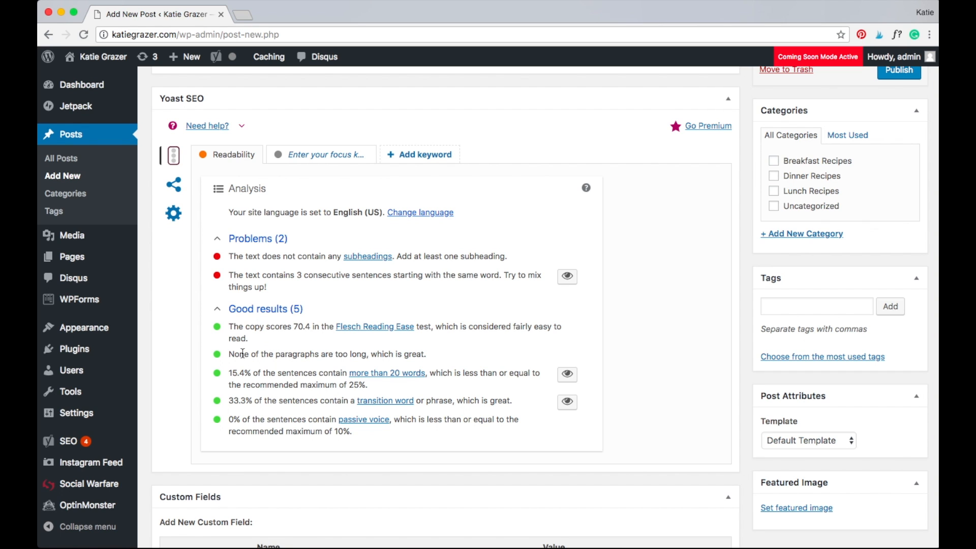
{"action": "left_click_drag", "start_coordinate": [241, 353], "coordinate": [366, 354]}
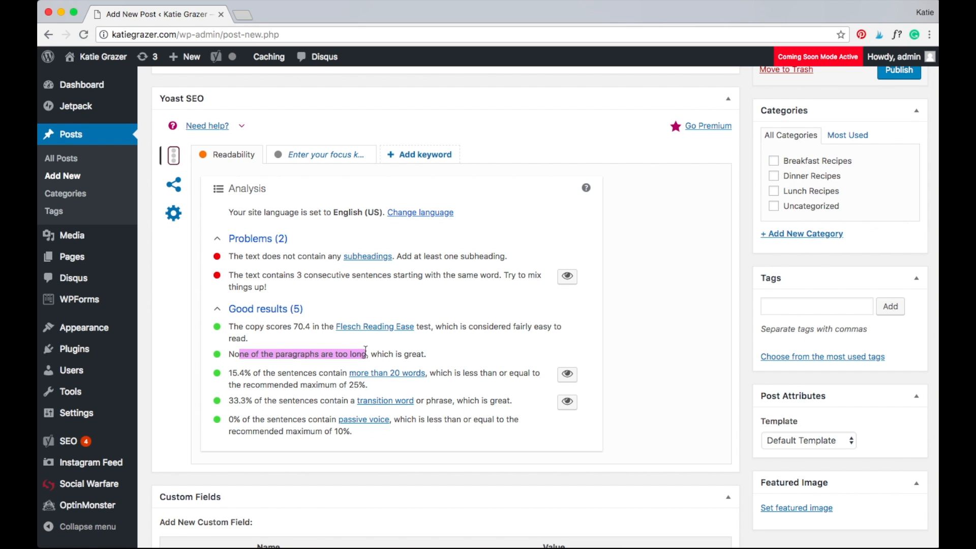
{"action": "scroll", "coordinate": [366, 354], "scroll_direction": "down", "scroll_amount": 1}
{"action": "left_click", "coordinate": [236, 417]}
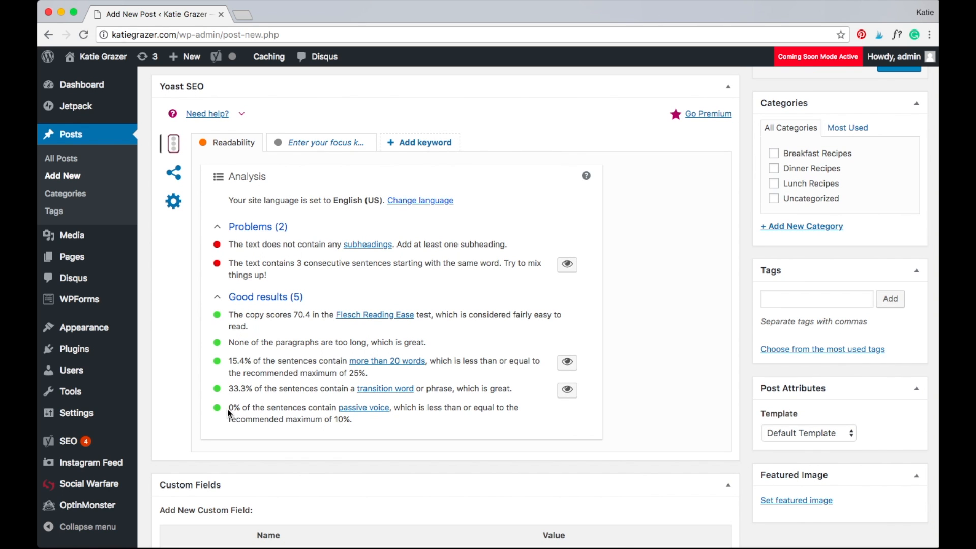
{"action": "left_click_drag", "start_coordinate": [229, 410], "coordinate": [423, 408]}
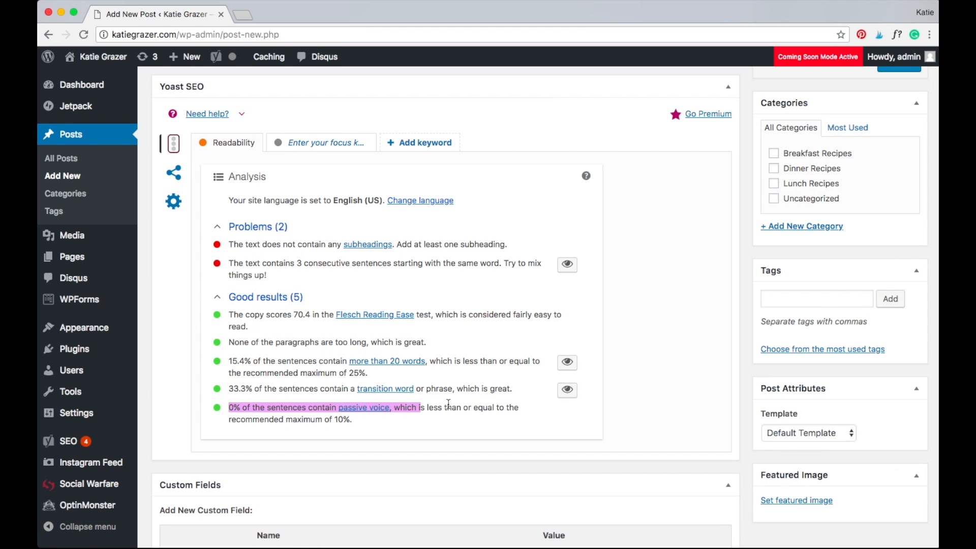
{"action": "left_click", "coordinate": [511, 349]}
{"action": "left_click_drag", "start_coordinate": [427, 343], "coordinate": [222, 346]}
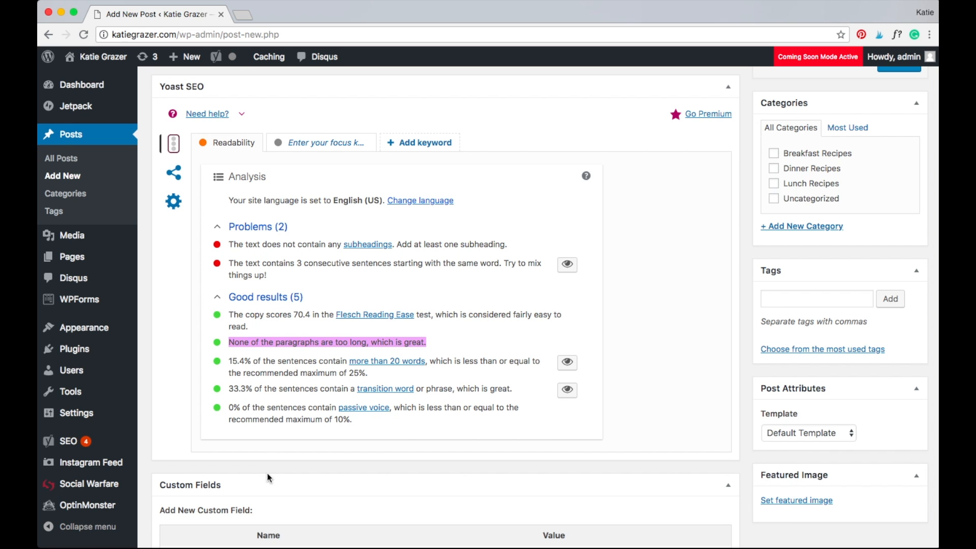
Merge the first four paragraphs of the Colors section, through "I also find color Palettes", into one long paragraph
{"action": "scroll", "coordinate": [270, 484], "scroll_direction": "up", "scroll_amount": 1}
{"action": "scroll", "coordinate": [270, 484], "scroll_direction": "up", "scroll_amount": 15}
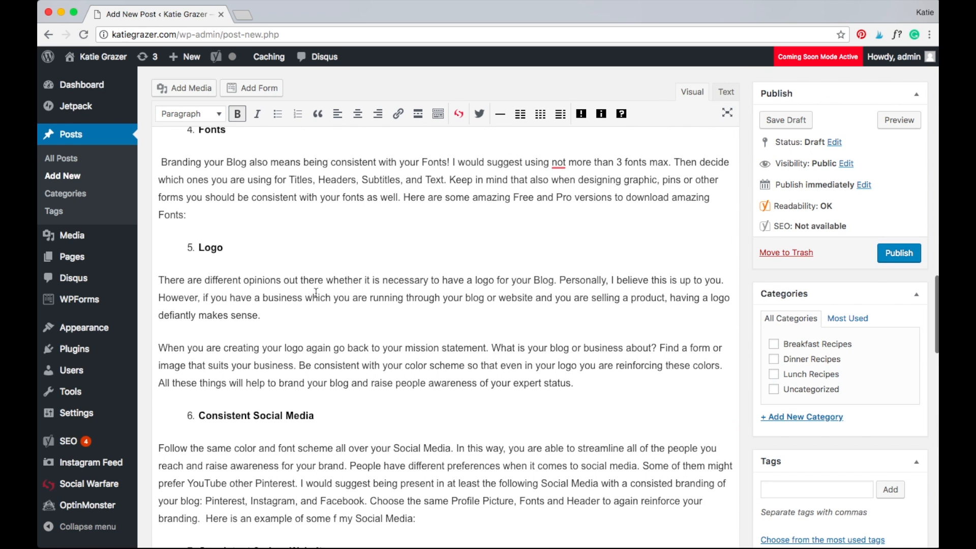
{"action": "scroll", "coordinate": [316, 293], "scroll_direction": "up", "scroll_amount": 12}
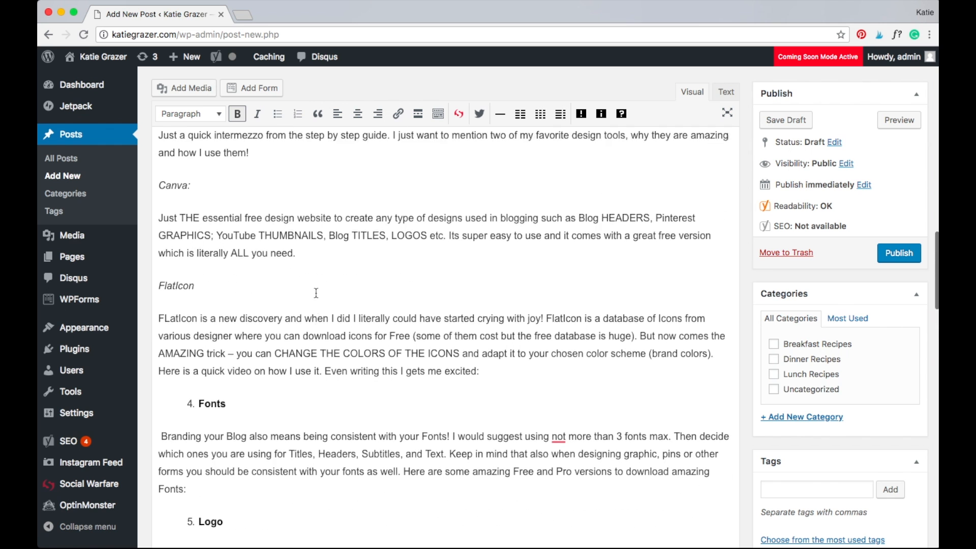
{"action": "scroll", "coordinate": [317, 293], "scroll_direction": "up", "scroll_amount": 1}
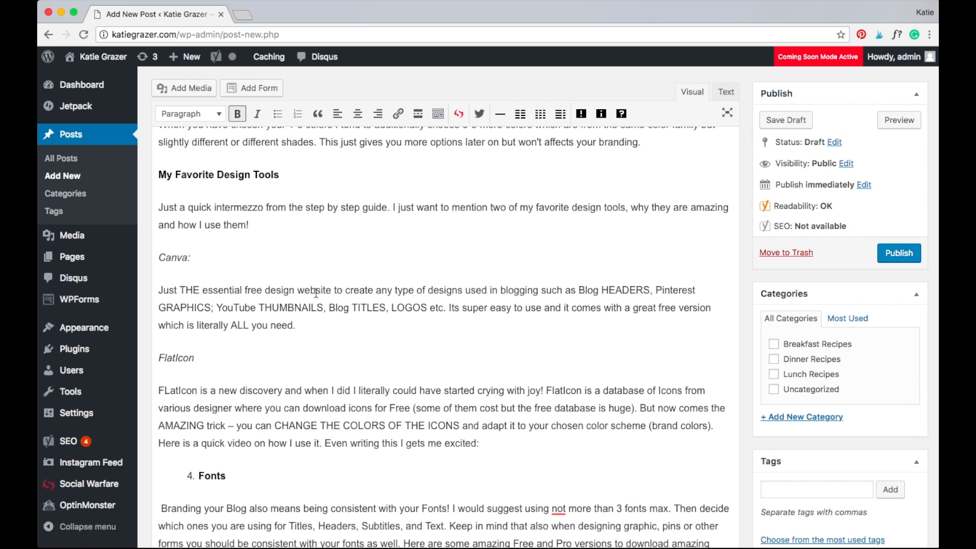
{"action": "scroll", "coordinate": [316, 294], "scroll_direction": "down", "scroll_amount": 10}
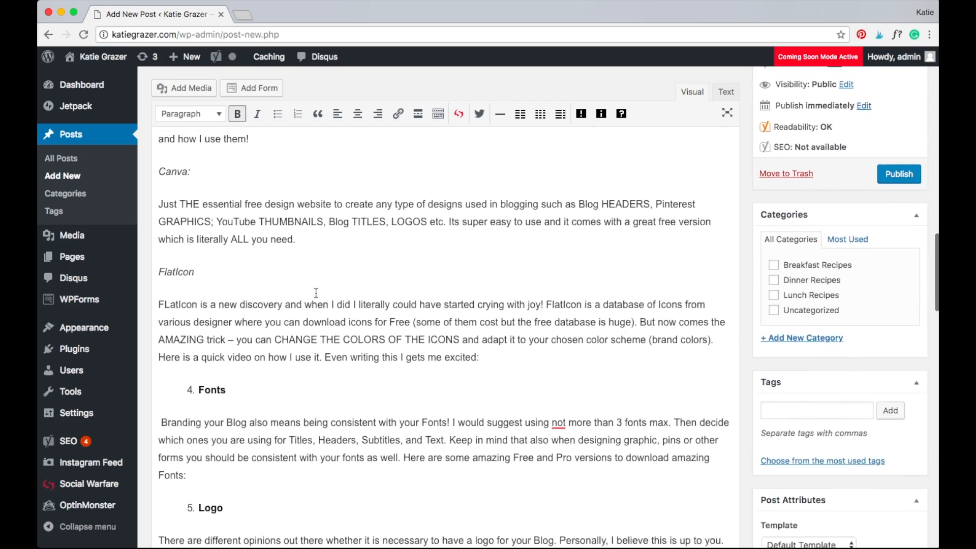
{"action": "scroll", "coordinate": [316, 293], "scroll_direction": "up", "scroll_amount": 15}
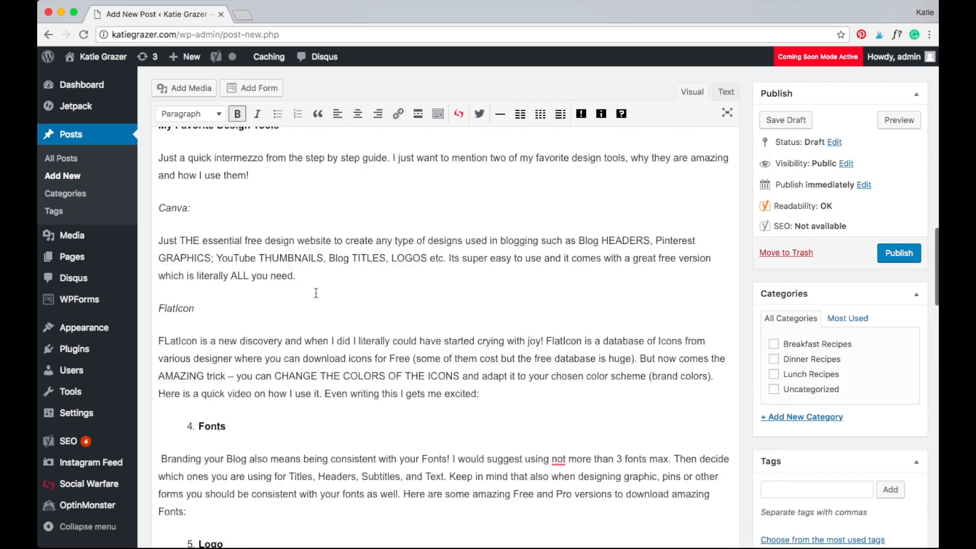
{"action": "scroll", "coordinate": [316, 294], "scroll_direction": "up", "scroll_amount": 1}
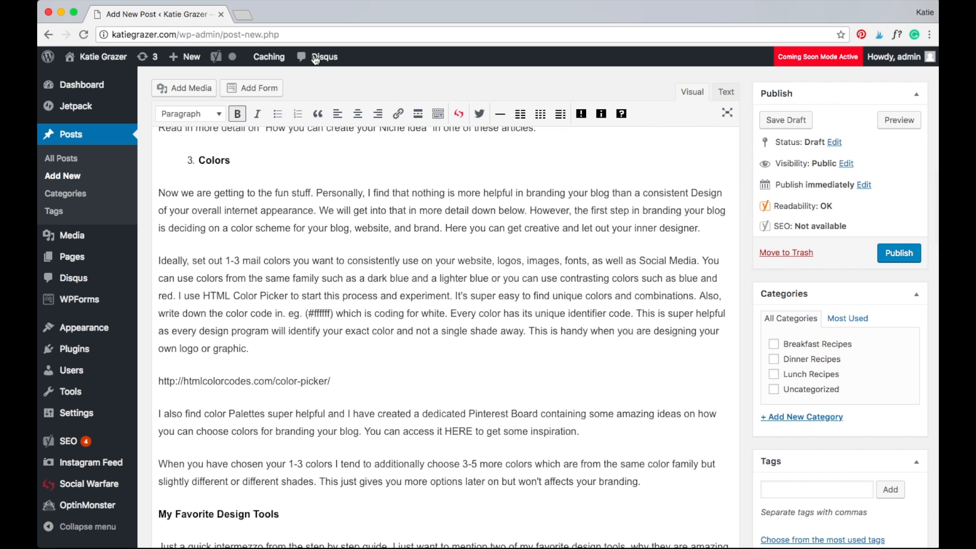
{"action": "left_click", "coordinate": [158, 259]}
{"action": "key", "text": "BackSpace"}
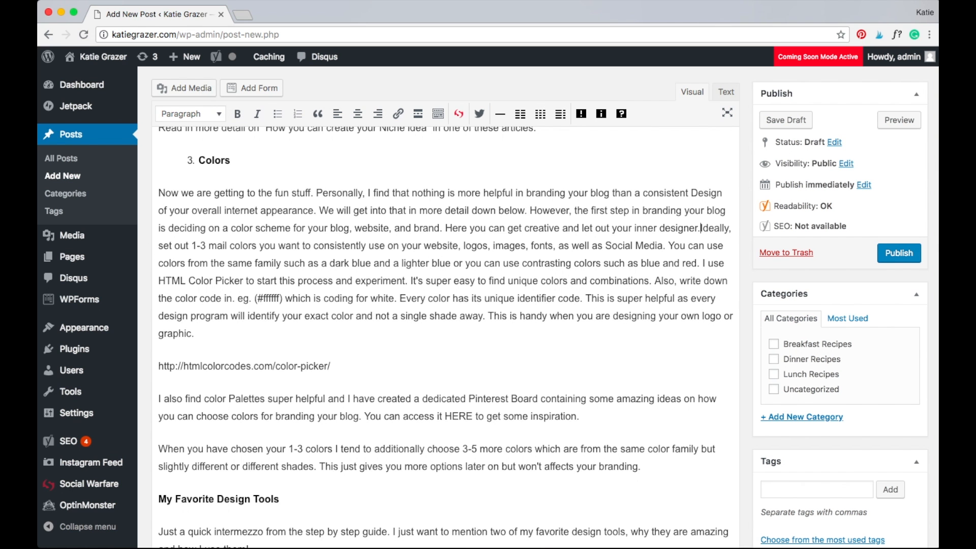
{"action": "key", "text": "shift+Return"}
{"action": "left_click", "coordinate": [156, 367]}
{"action": "key", "text": "BackSpace"}
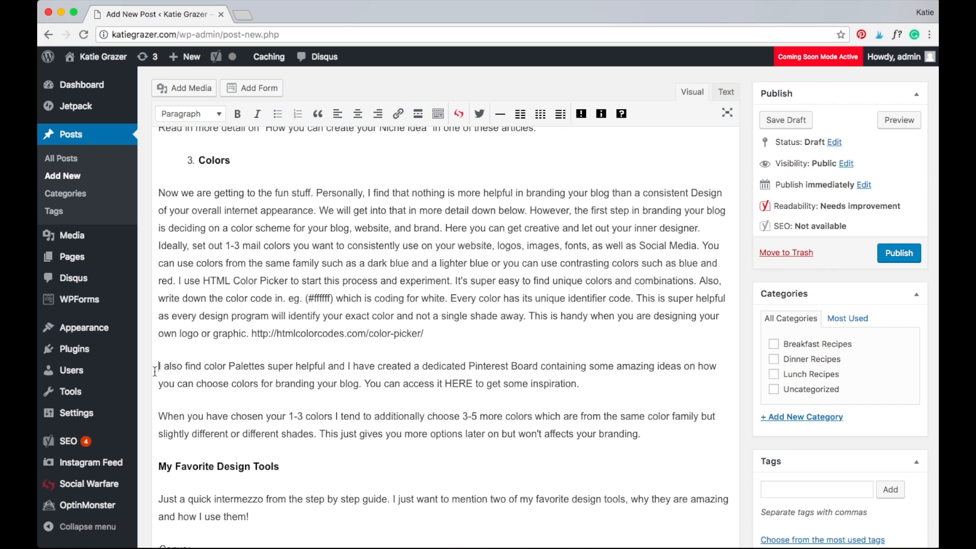
{"action": "key", "text": "BackSpace"}
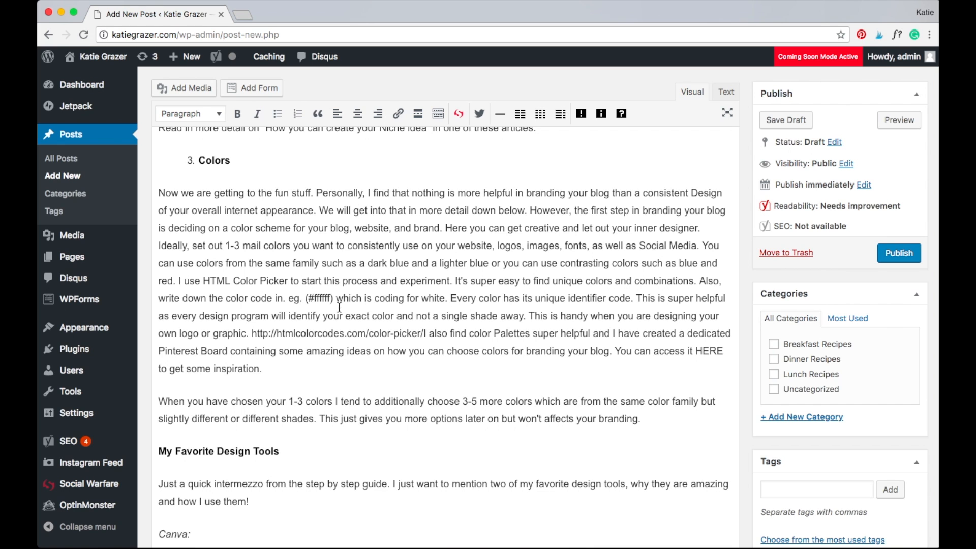
Review the updated Readability problems and have Yoast highlight the paragraph exceeding 150 words in the post text
{"action": "scroll", "coordinate": [324, 390], "scroll_direction": "down", "scroll_amount": 20}
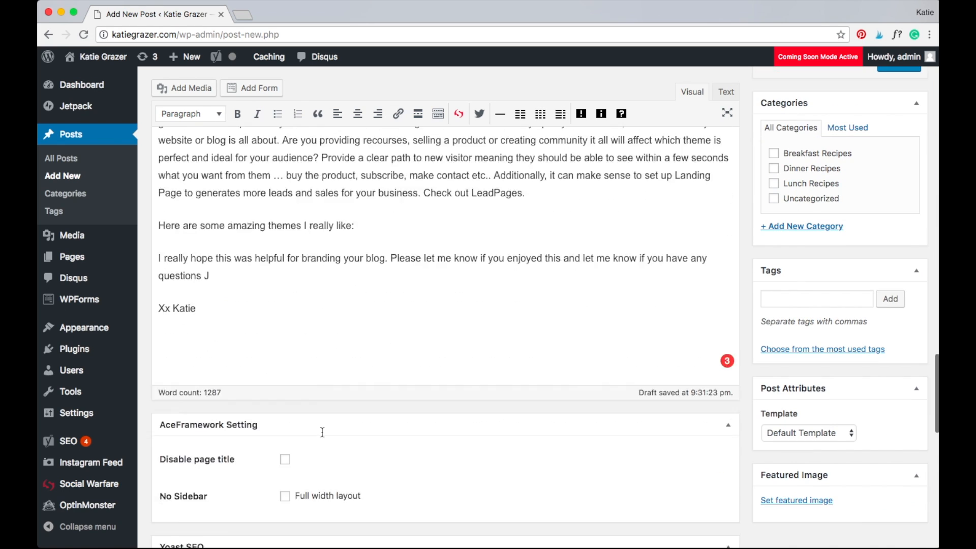
{"action": "scroll", "coordinate": [321, 431], "scroll_direction": "down", "scroll_amount": 5}
{"action": "scroll", "coordinate": [322, 431], "scroll_direction": "up", "scroll_amount": 5}
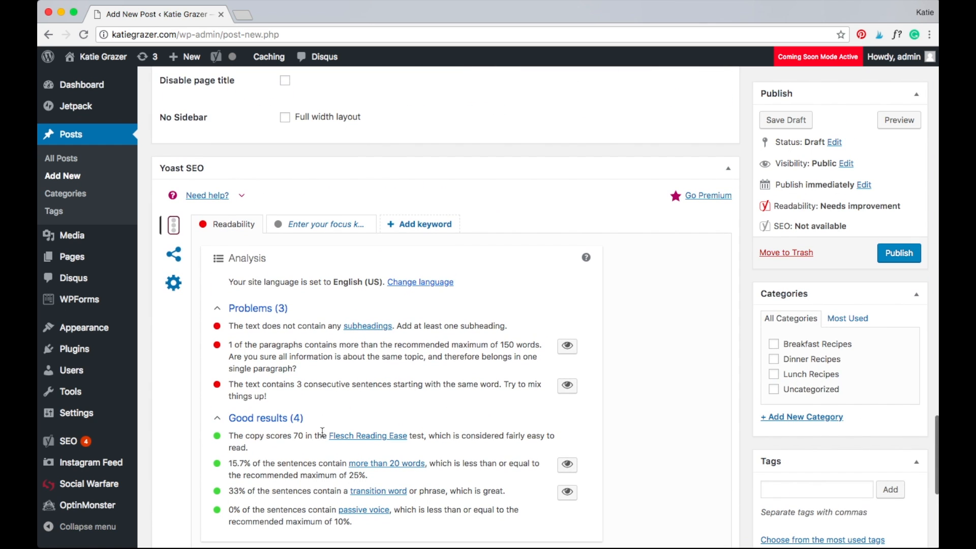
{"action": "scroll", "coordinate": [283, 354], "scroll_direction": "down", "scroll_amount": 2}
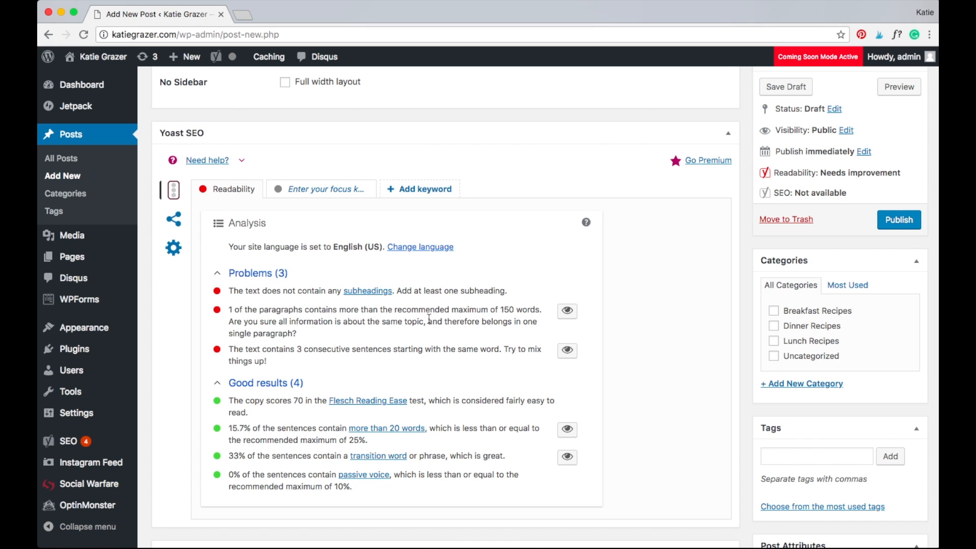
{"action": "left_click", "coordinate": [568, 311]}
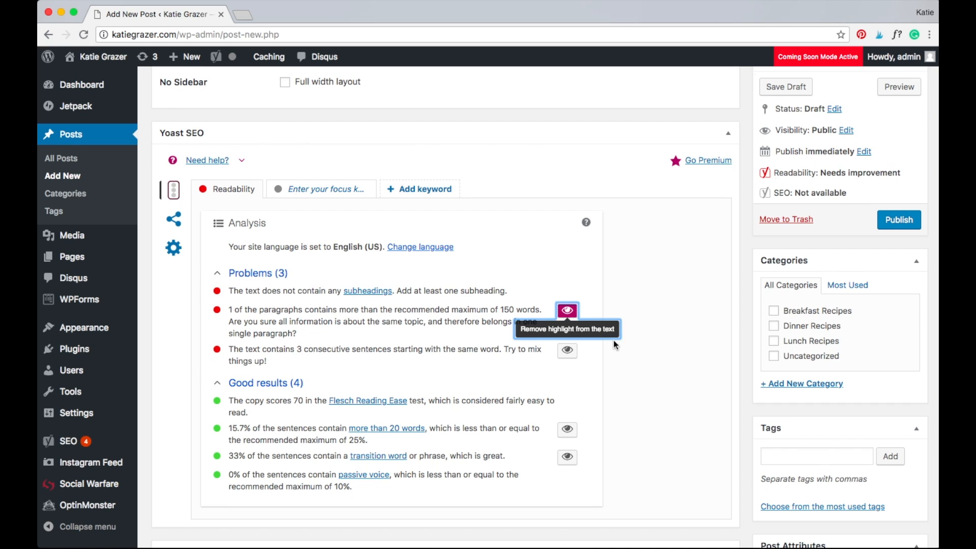
{"action": "scroll", "coordinate": [614, 340], "scroll_direction": "up", "scroll_amount": 10}
{"action": "scroll", "coordinate": [587, 305], "scroll_direction": "up", "scroll_amount": 20}
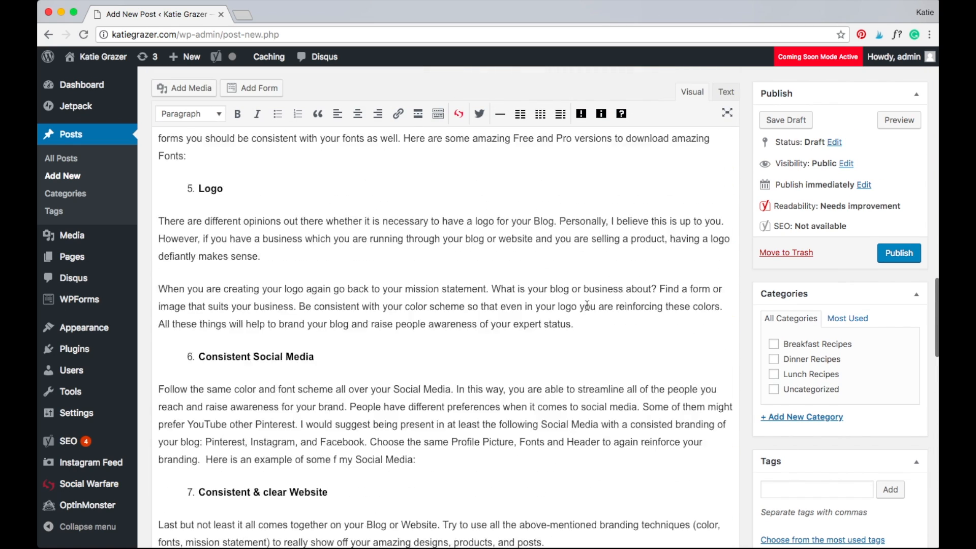
{"action": "scroll", "coordinate": [587, 305], "scroll_direction": "up", "scroll_amount": 5}
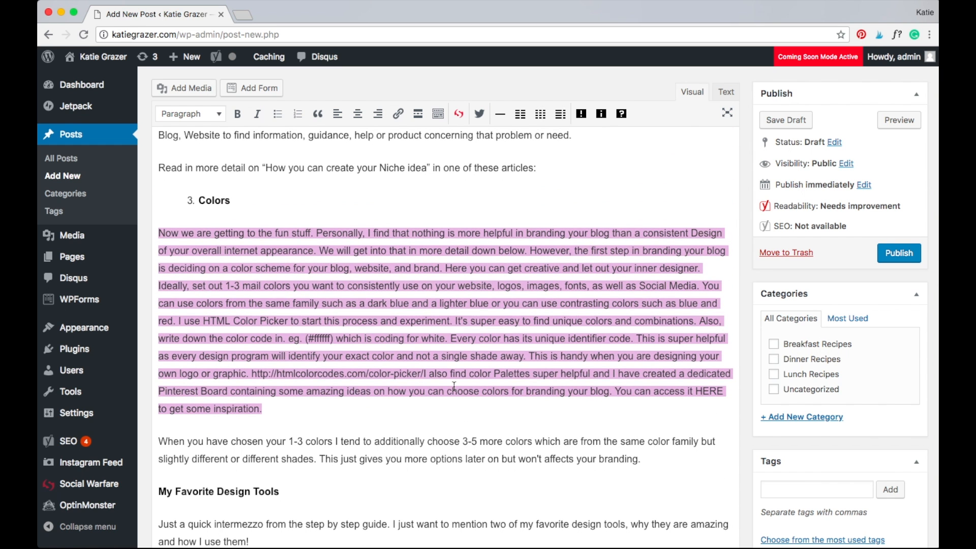
Split the long Colors paragraph before "Here you can get creative", before "Also, write down the color code" and before the color-picker link
{"action": "left_click", "coordinate": [439, 407]}
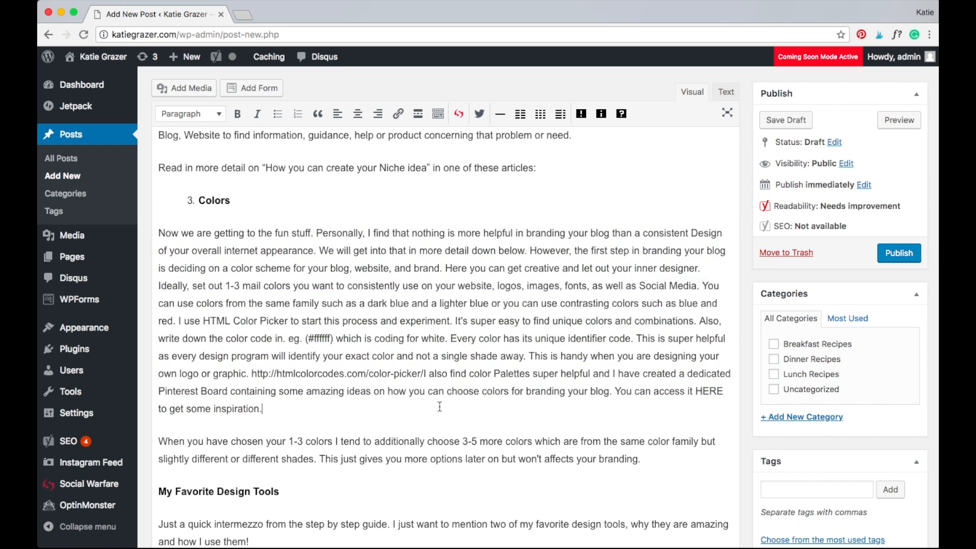
{"action": "left_click", "coordinate": [445, 268]}
{"action": "key", "text": "Return"}
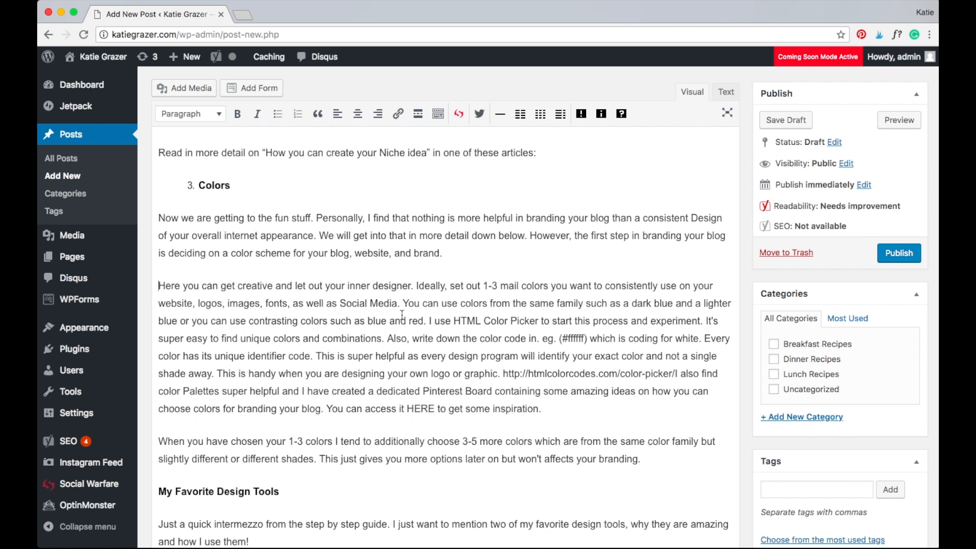
{"action": "left_click", "coordinate": [385, 338]}
{"action": "key", "text": "Return"}
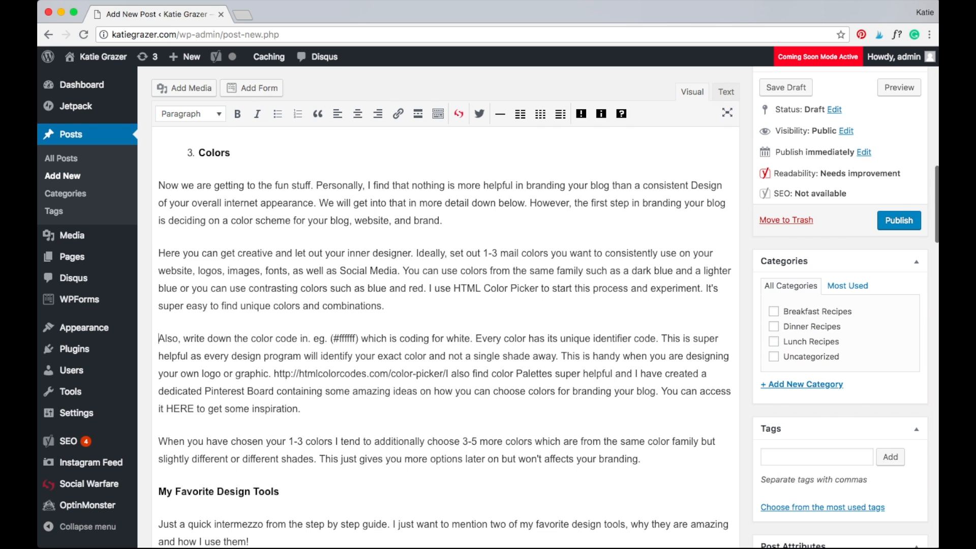
{"action": "left_click", "coordinate": [273, 374]}
{"action": "key", "text": "Return"}
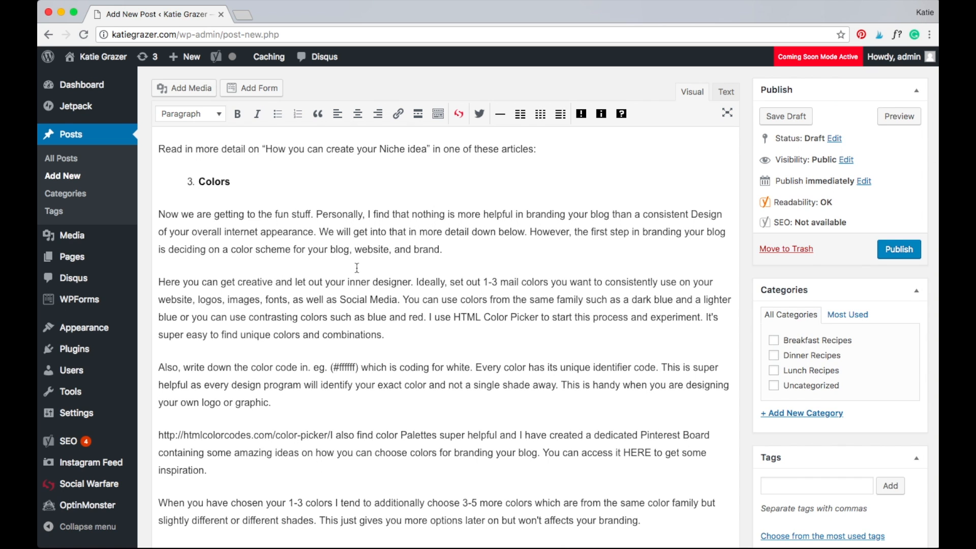
Check the Yoast Readability analysis again for the shortened paragraphs
{"action": "scroll", "coordinate": [357, 268], "scroll_direction": "down", "scroll_amount": 5}
{"action": "scroll", "coordinate": [357, 268], "scroll_direction": "down", "scroll_amount": 15}
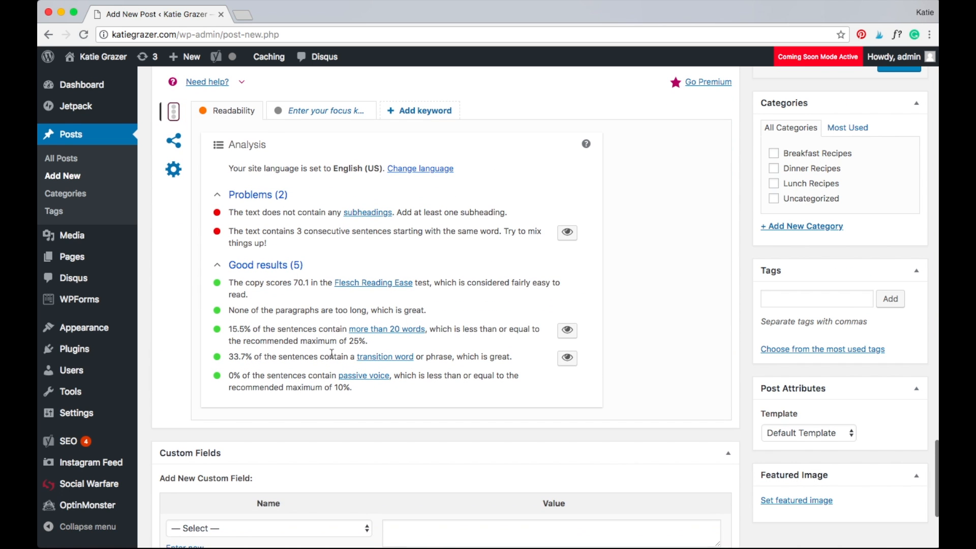
Review the Yoast Readability problems and good results, and the readability rating in the post's publish settings
{"action": "left_click_drag", "start_coordinate": [229, 311], "coordinate": [425, 311]}
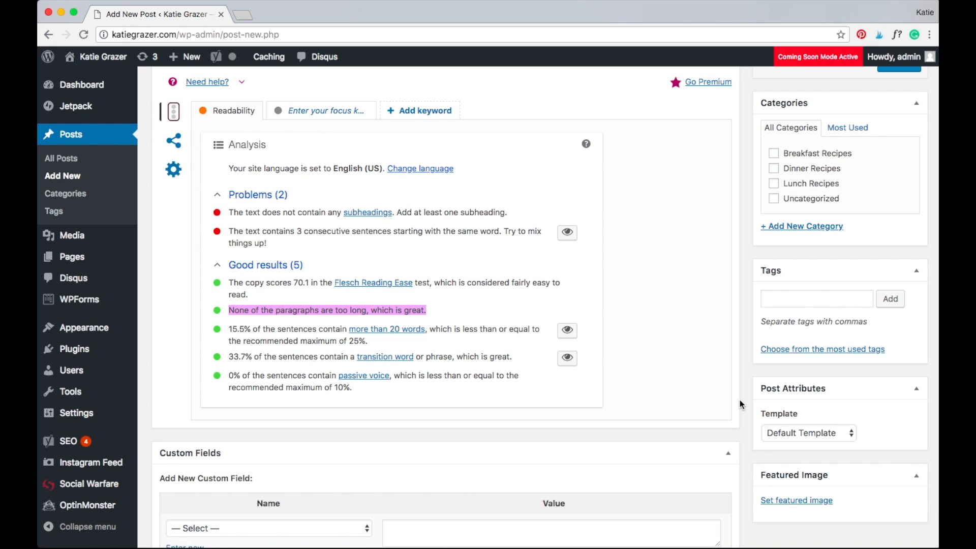
{"action": "scroll", "coordinate": [737, 402], "scroll_direction": "up", "scroll_amount": 1}
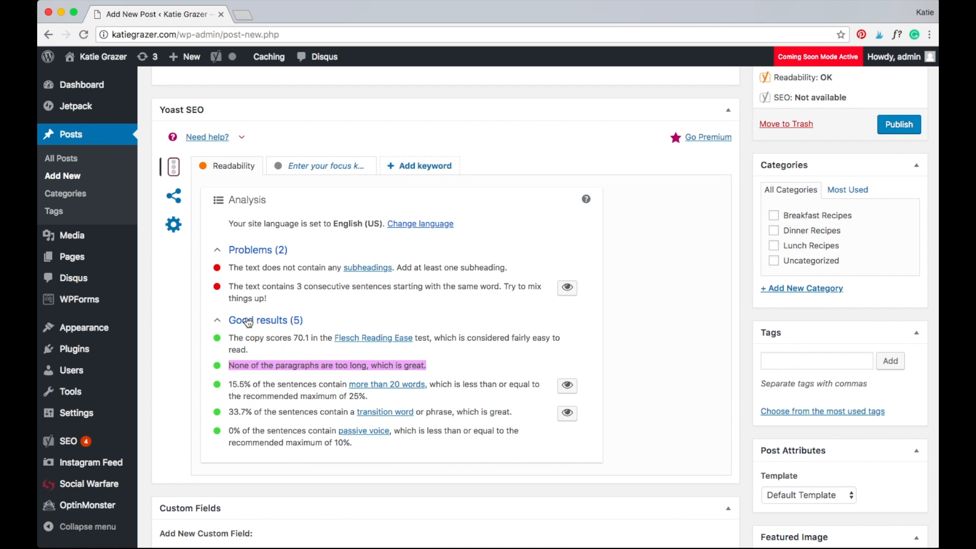
{"action": "scroll", "coordinate": [783, 303], "scroll_direction": "up", "scroll_amount": 2}
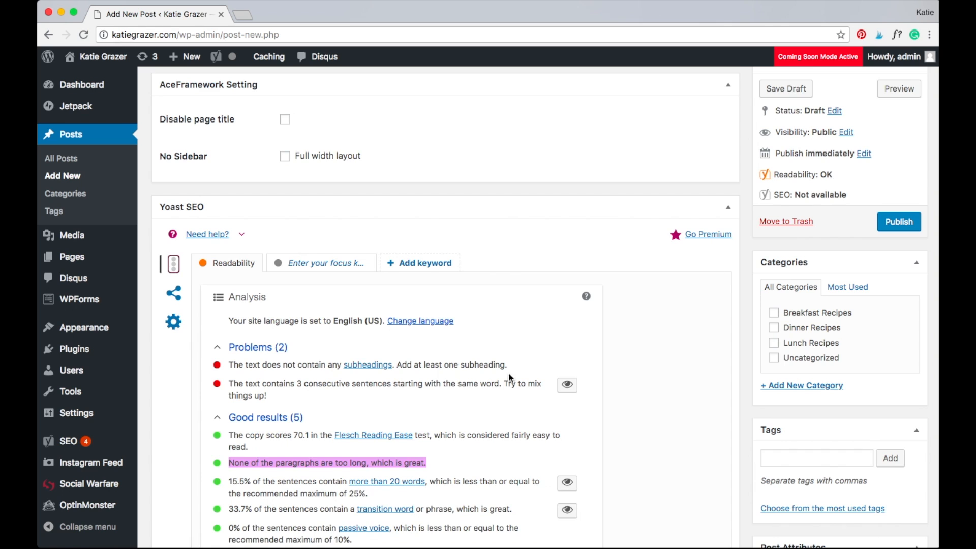
{"action": "scroll", "coordinate": [585, 315], "scroll_direction": "down", "scroll_amount": 1}
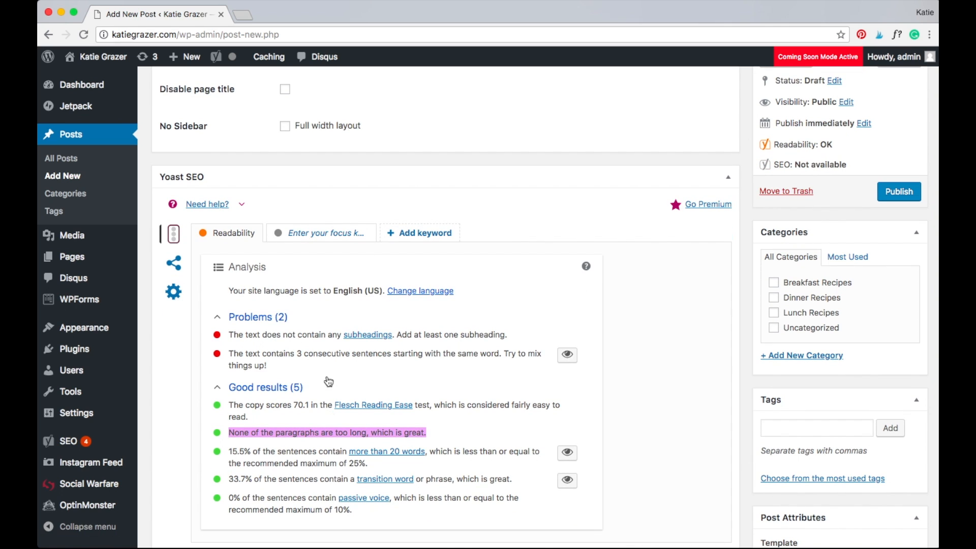
{"action": "left_click_drag", "start_coordinate": [839, 147], "coordinate": [820, 146]}
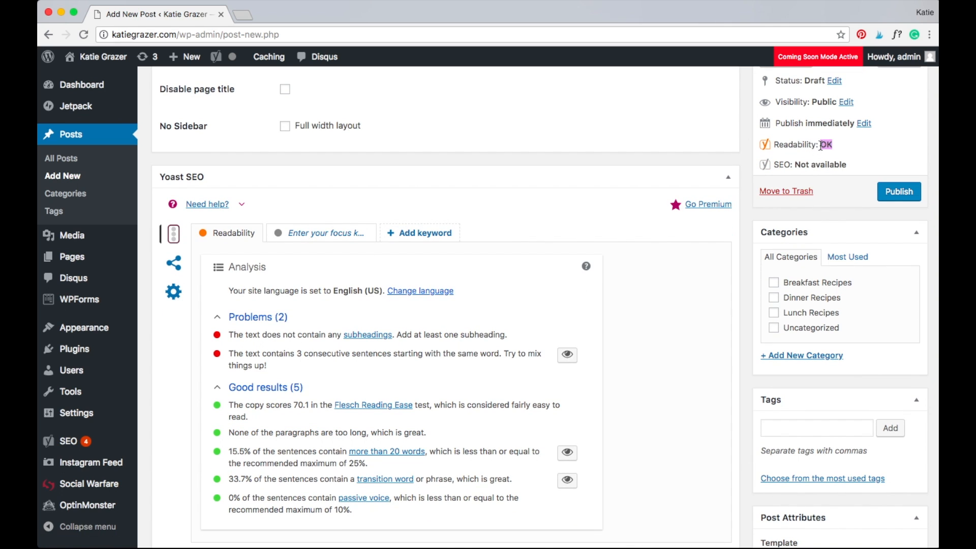
{"action": "left_click", "coordinate": [848, 150]}
{"action": "scroll", "coordinate": [798, 165], "scroll_direction": "down", "scroll_amount": 2}
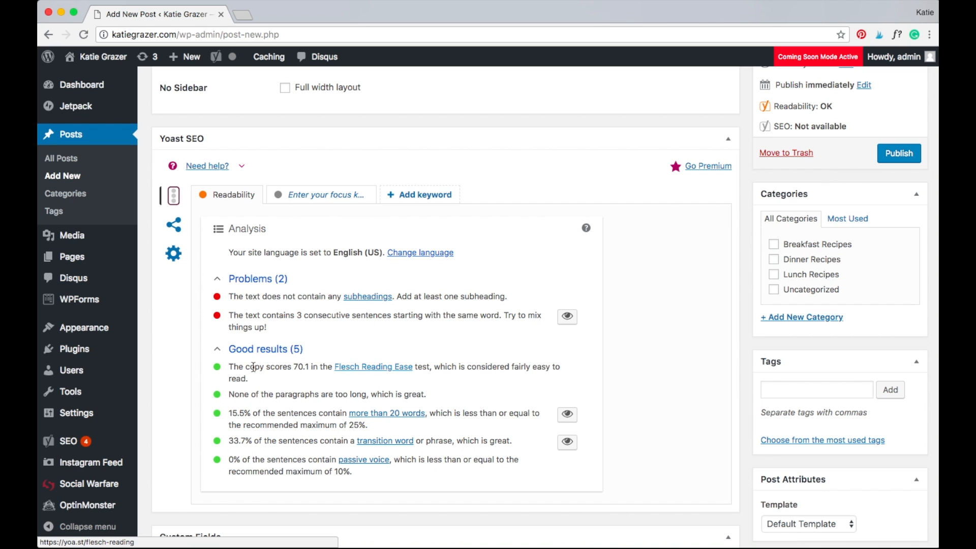
{"action": "left_click_drag", "start_coordinate": [234, 295], "coordinate": [420, 295]}
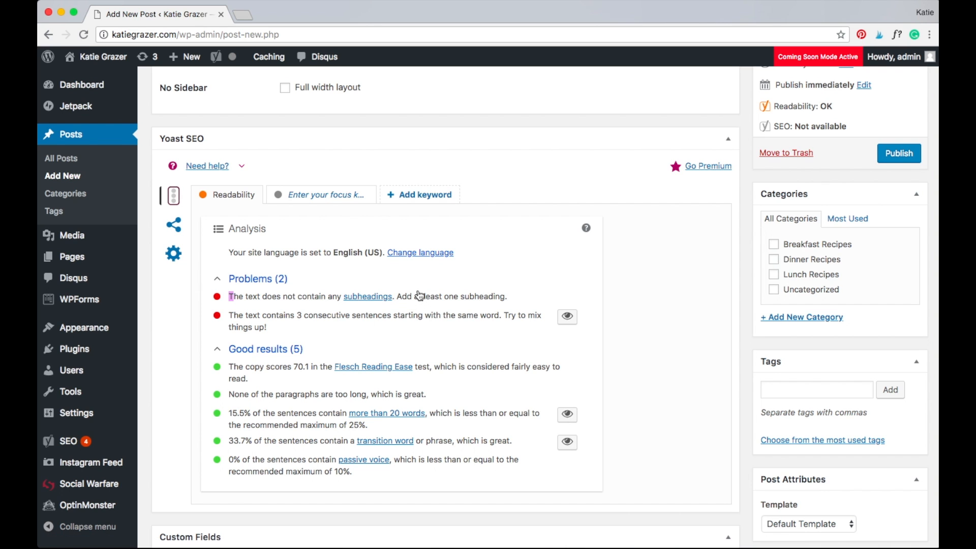
Move the line "7 Tips on how branding will help your Blog Awareness" from the post body to the title field
{"action": "scroll", "coordinate": [682, 315], "scroll_direction": "up", "scroll_amount": 10}
{"action": "scroll", "coordinate": [682, 313], "scroll_direction": "up", "scroll_amount": 10}
{"action": "scroll", "coordinate": [357, 365], "scroll_direction": "up", "scroll_amount": 20}
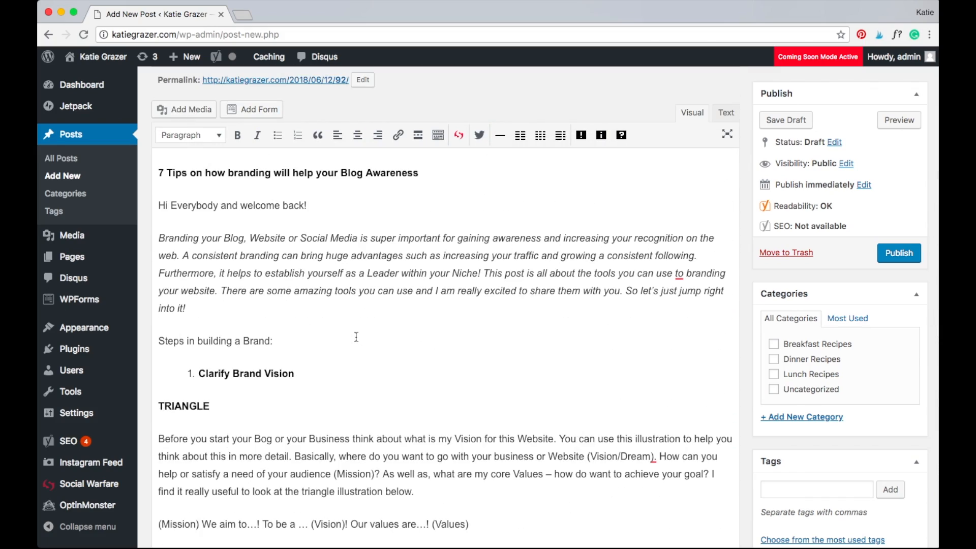
{"action": "scroll", "coordinate": [491, 202], "scroll_direction": "up", "scroll_amount": 2}
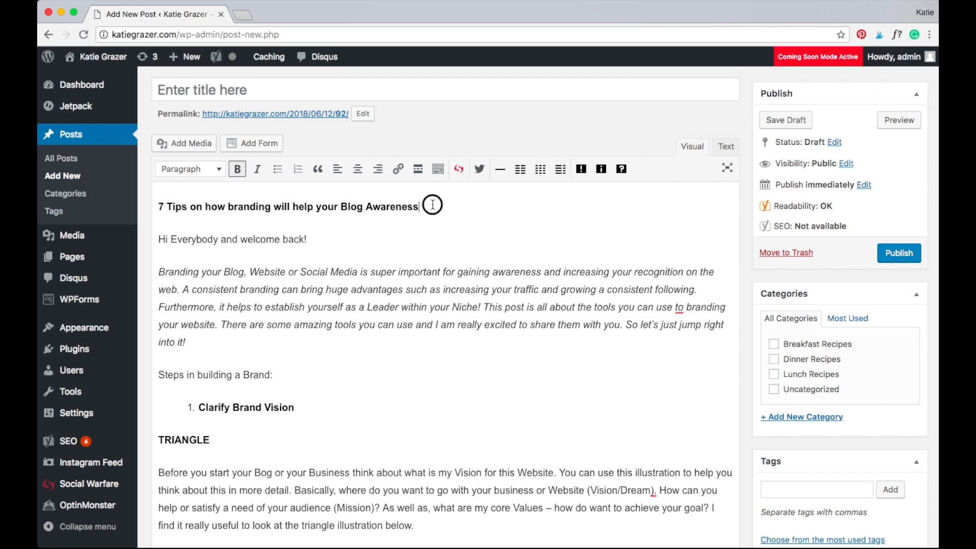
{"action": "left_click_drag", "start_coordinate": [429, 206], "coordinate": [161, 204]}
{"action": "key", "text": "ctrl+c"}
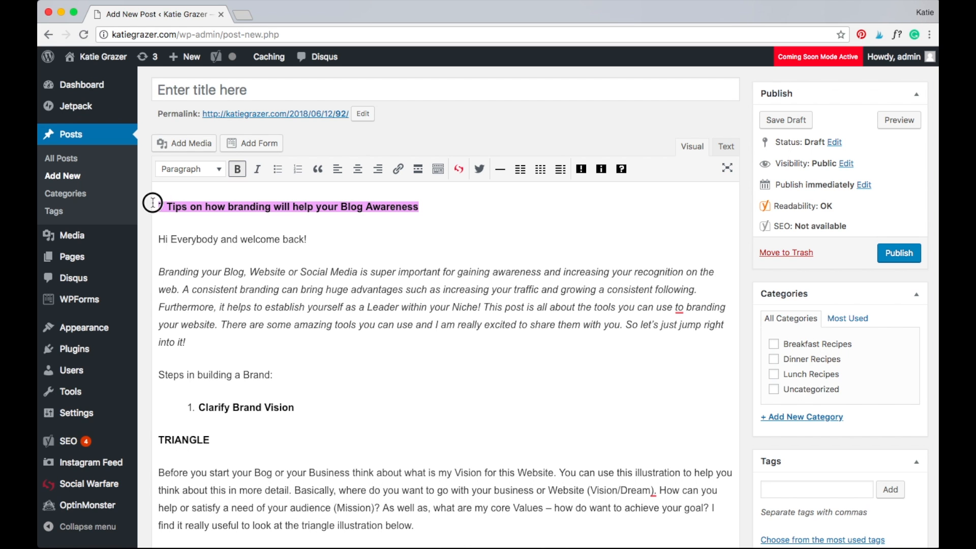
{"action": "key", "text": "BackSpace"}
{"action": "left_click", "coordinate": [186, 88]}
{"action": "key", "text": "ctrl+v"}
{"action": "scroll", "coordinate": [430, 352], "scroll_direction": "up", "scroll_amount": 3}
{"action": "left_click", "coordinate": [430, 352]}
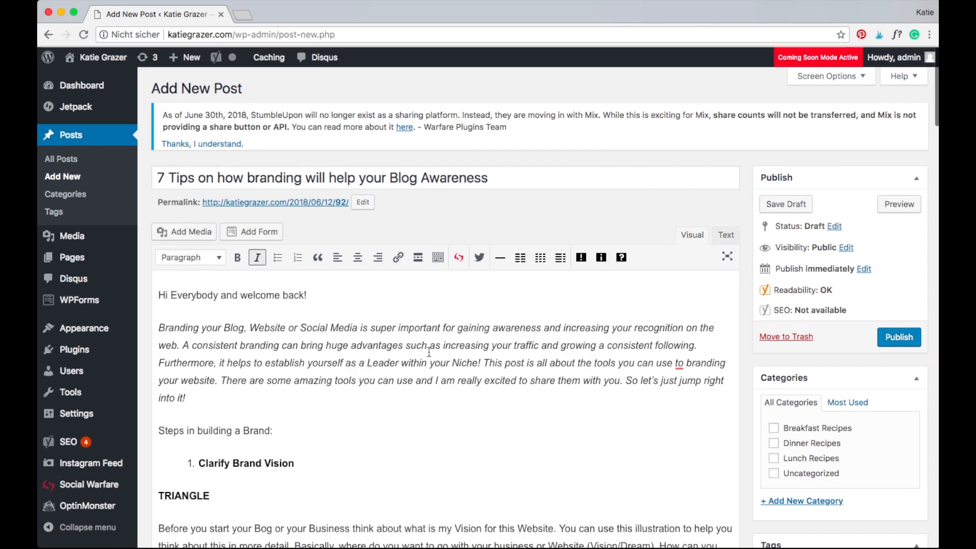
Format the numbered line "Clarify Brand Vision" as Heading 1
{"action": "scroll", "coordinate": [430, 352], "scroll_direction": "down", "scroll_amount": 3}
{"action": "left_click", "coordinate": [301, 412]}
{"action": "left_click_drag", "start_coordinate": [302, 412], "coordinate": [195, 412]}
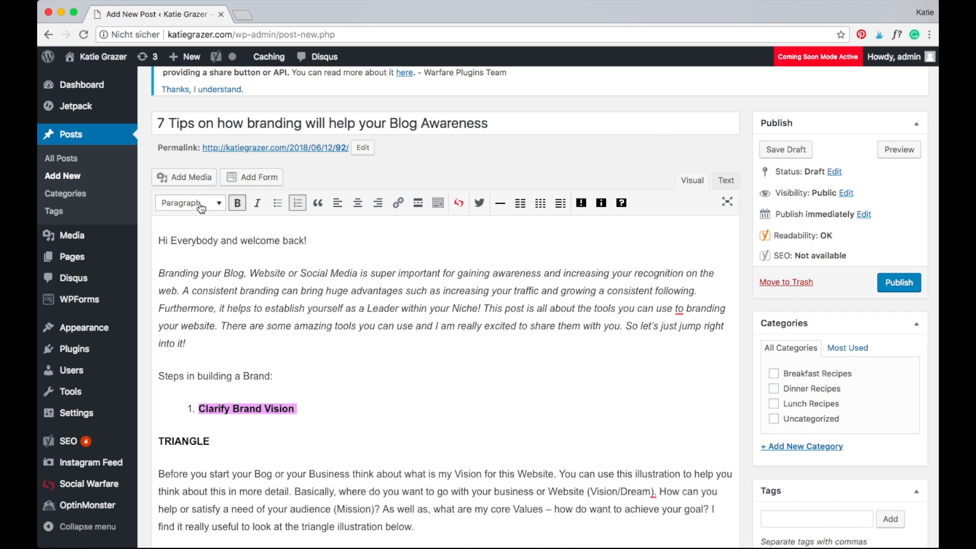
{"action": "left_click", "coordinate": [218, 204]}
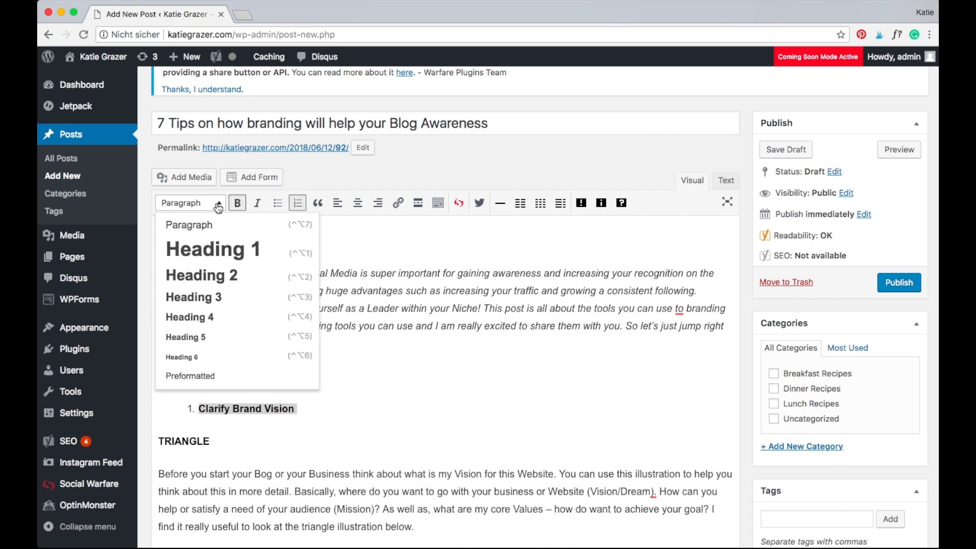
{"action": "left_click", "coordinate": [218, 264]}
{"action": "left_click", "coordinate": [433, 417]}
Format the numbered line "Define your Niche" as Heading 1
{"action": "scroll", "coordinate": [432, 417], "scroll_direction": "down", "scroll_amount": 5}
{"action": "left_click", "coordinate": [284, 456]}
{"action": "left_click_drag", "start_coordinate": [285, 456], "coordinate": [199, 451]}
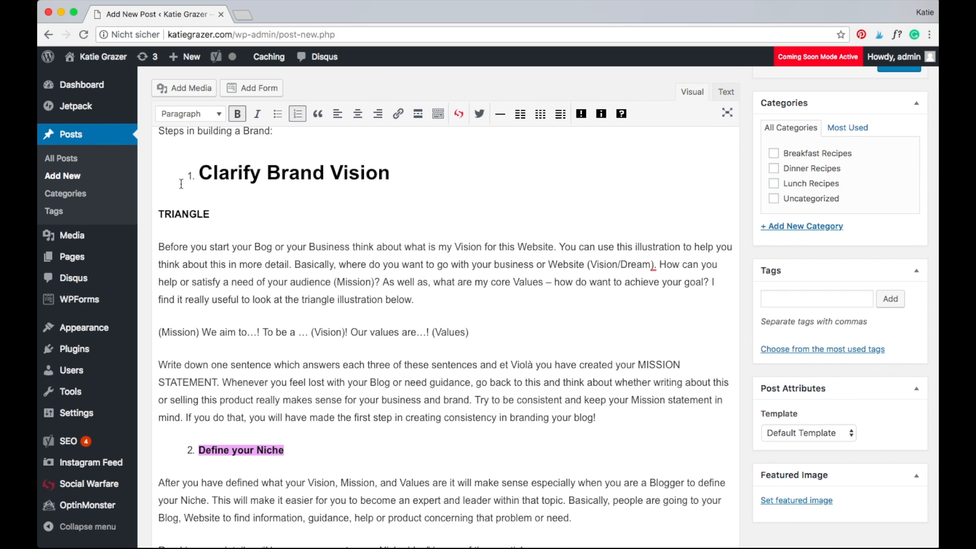
{"action": "left_click", "coordinate": [194, 114]}
{"action": "left_click", "coordinate": [209, 161]}
{"action": "scroll", "coordinate": [437, 340], "scroll_direction": "down", "scroll_amount": 10}
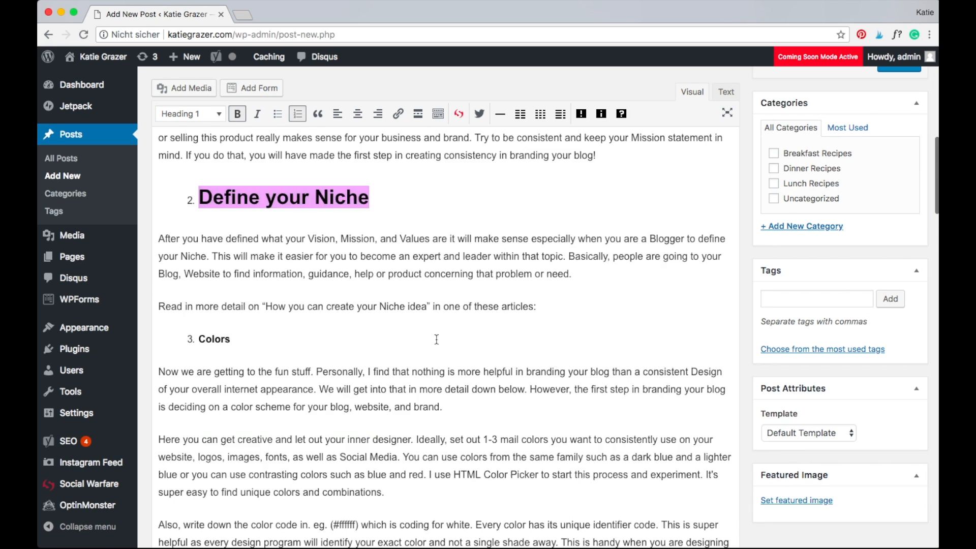
Format the line "My Favorite Design Tools" below the Colors section as Heading 1
{"action": "scroll", "coordinate": [244, 178], "scroll_direction": "up", "scroll_amount": 4}
{"action": "left_click_drag", "start_coordinate": [244, 154], "coordinate": [193, 153]}
{"action": "scroll", "coordinate": [244, 203], "scroll_direction": "down", "scroll_amount": 5}
{"action": "left_click_drag", "start_coordinate": [281, 283], "coordinate": [153, 280]}
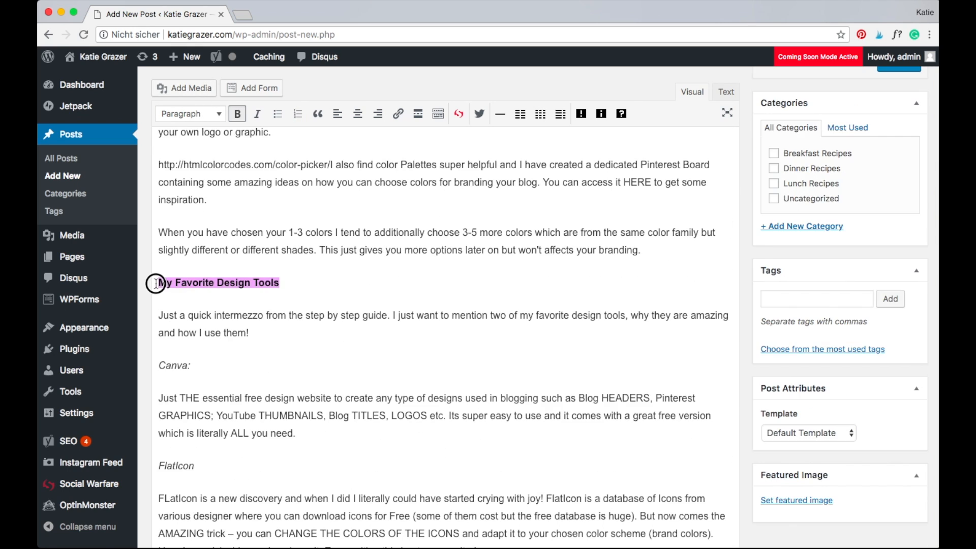
{"action": "left_click", "coordinate": [187, 121]}
{"action": "left_click", "coordinate": [208, 161]}
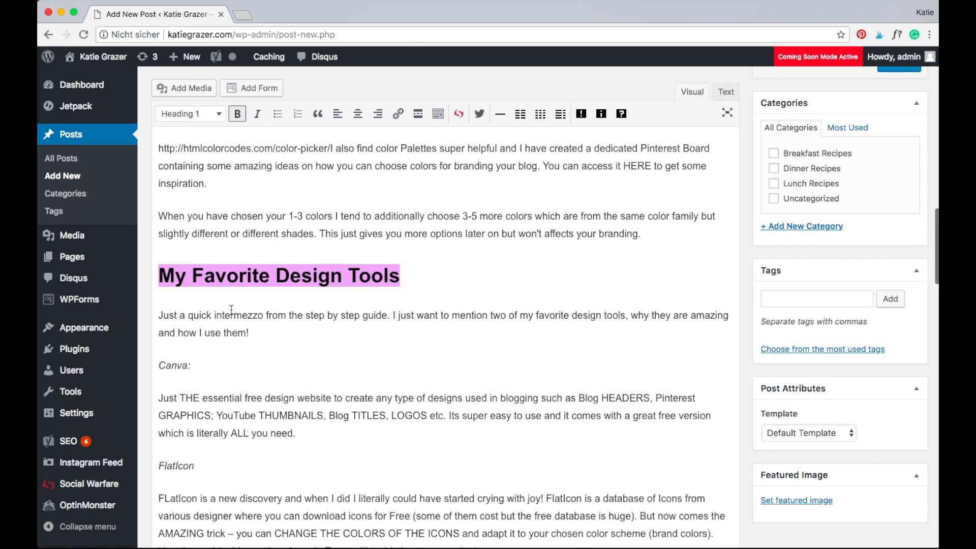
Format the tool names "Canva:" and "FlatIcon" as Heading 2 under the design tools heading
{"action": "scroll", "coordinate": [231, 310], "scroll_direction": "down", "scroll_amount": 3}
{"action": "left_click_drag", "start_coordinate": [204, 280], "coordinate": [157, 280]}
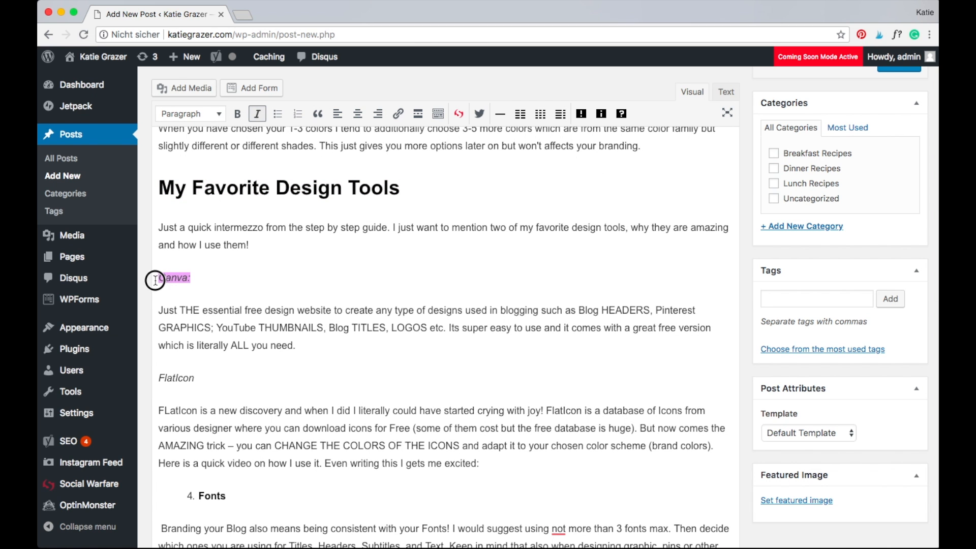
{"action": "left_click", "coordinate": [179, 114]}
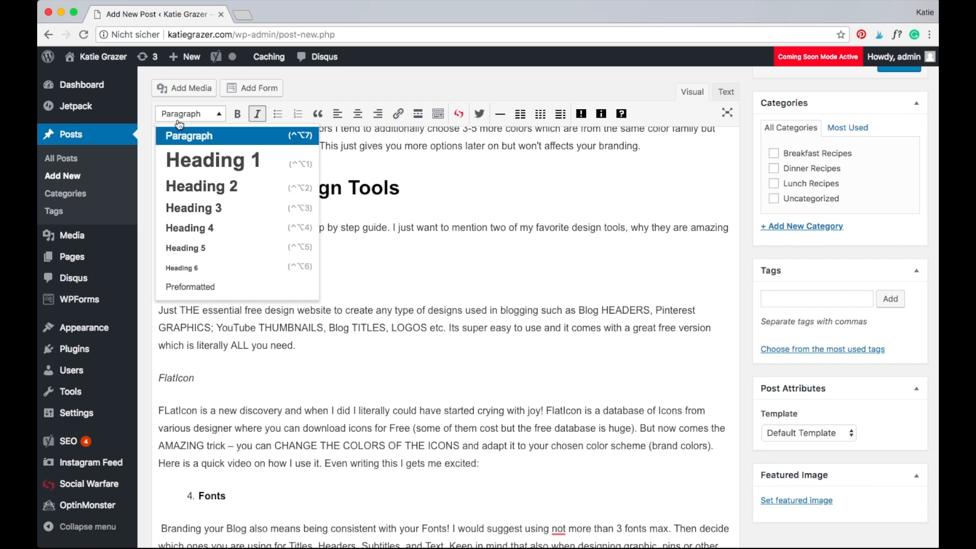
{"action": "left_click", "coordinate": [200, 186]}
{"action": "left_click_drag", "start_coordinate": [211, 375], "coordinate": [153, 378]}
{"action": "left_click", "coordinate": [209, 115]}
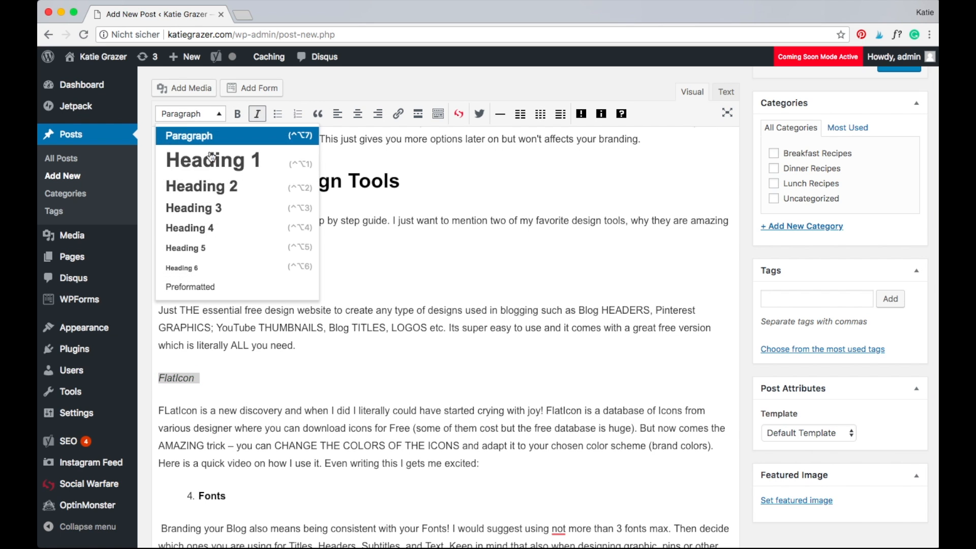
{"action": "left_click", "coordinate": [204, 186]}
Format the numbered lines "Fonts" and "Logo" as Heading 1
{"action": "scroll", "coordinate": [309, 354], "scroll_direction": "down", "scroll_amount": 5}
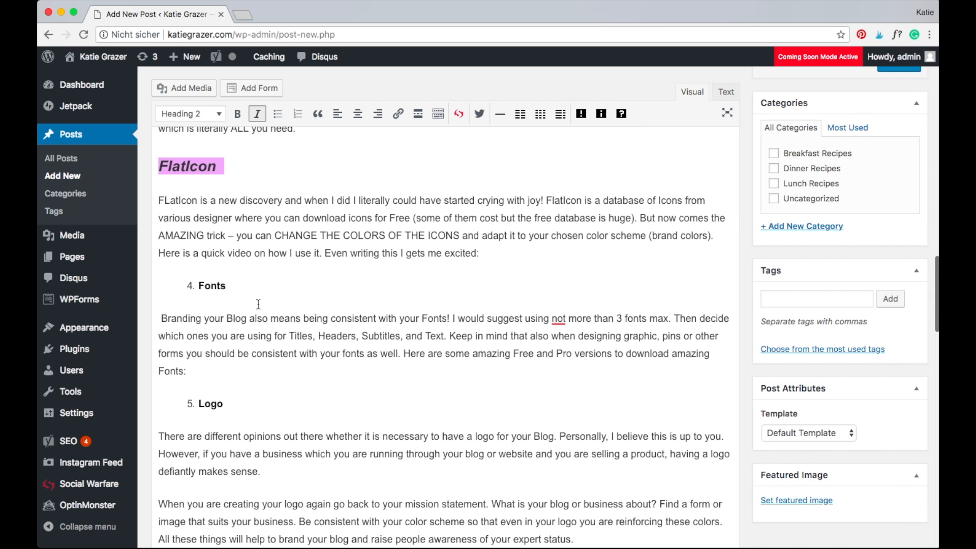
{"action": "left_click_drag", "start_coordinate": [236, 285], "coordinate": [183, 286]}
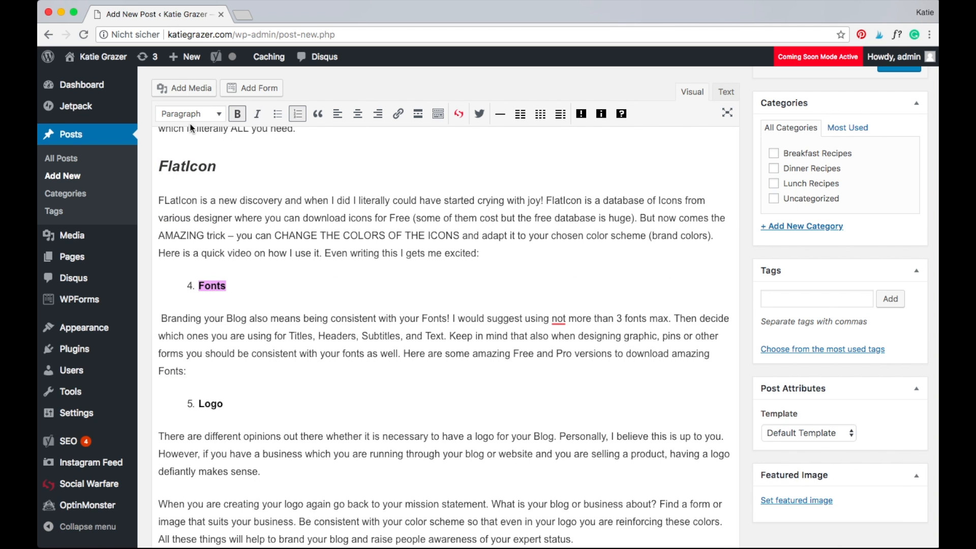
{"action": "left_click", "coordinate": [209, 114]}
{"action": "left_click", "coordinate": [201, 174]}
{"action": "left_click", "coordinate": [262, 423]}
{"action": "left_click", "coordinate": [264, 404]}
Check the Yoast Readability analysis and the overall readability rating again after adding the subheadings
{"action": "scroll", "coordinate": [413, 279], "scroll_direction": "down", "scroll_amount": 15}
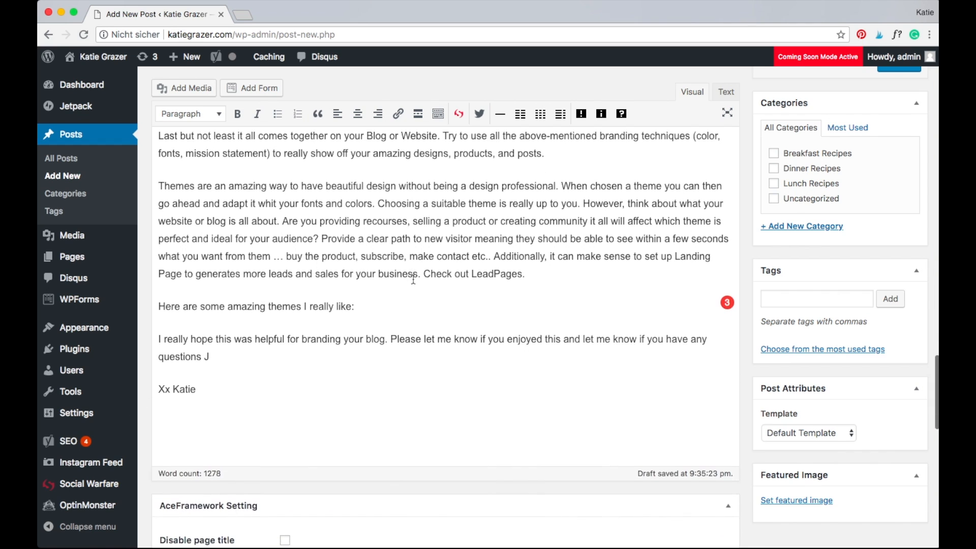
{"action": "scroll", "coordinate": [414, 278], "scroll_direction": "up", "scroll_amount": 5}
{"action": "scroll", "coordinate": [414, 285], "scroll_direction": "down", "scroll_amount": 12}
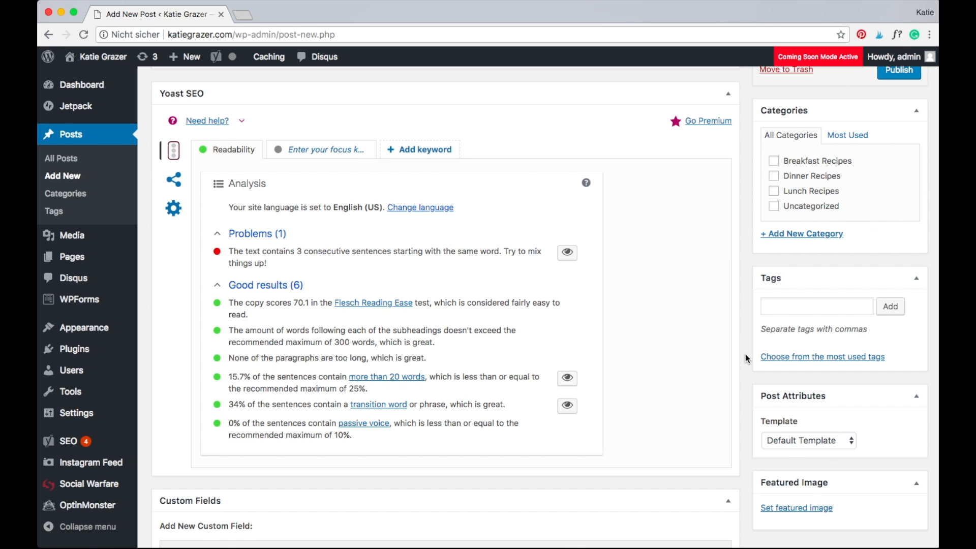
{"action": "scroll", "coordinate": [745, 354], "scroll_direction": "up", "scroll_amount": 3}
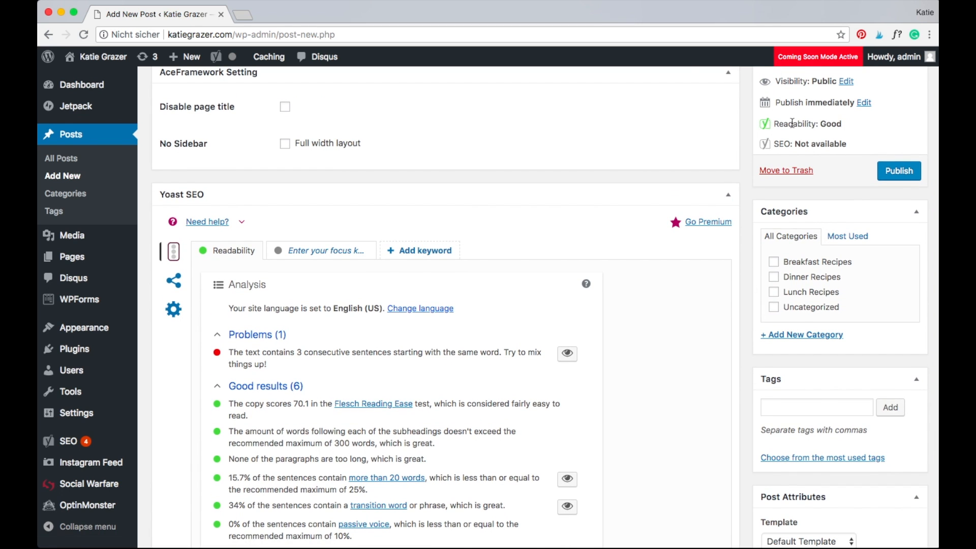
{"action": "left_click_drag", "start_coordinate": [846, 127], "coordinate": [818, 125]}
{"action": "scroll", "coordinate": [324, 358], "scroll_direction": "down", "scroll_amount": 1}
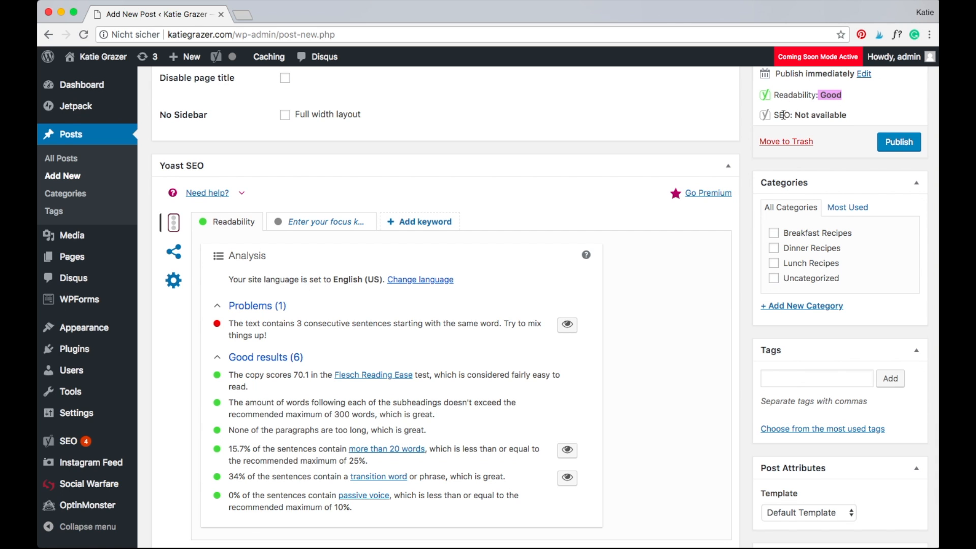
{"action": "scroll", "coordinate": [361, 401], "scroll_direction": "down", "scroll_amount": 2}
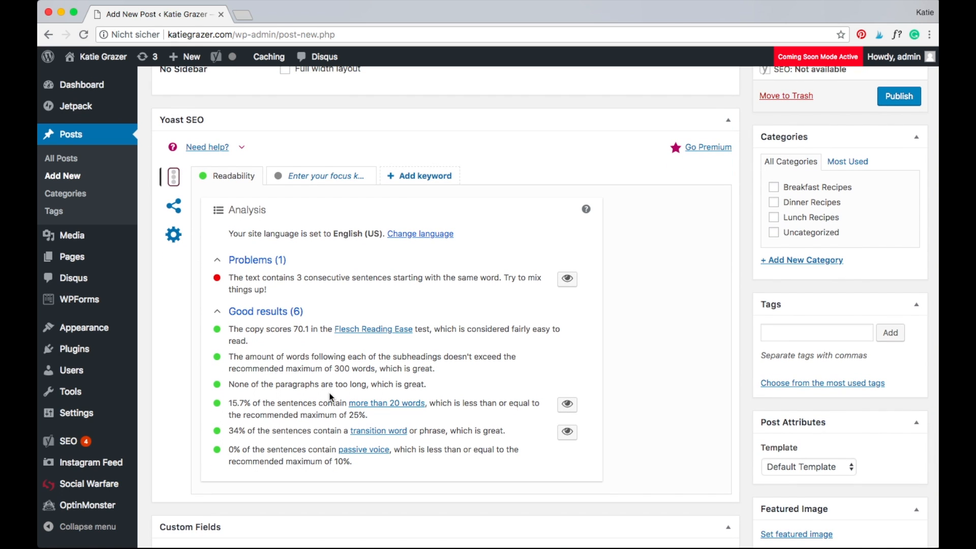
Have Yoast highlight the consecutive sentences starting with the same word and locate them in the post text
{"action": "left_click_drag", "start_coordinate": [231, 280], "coordinate": [499, 276]}
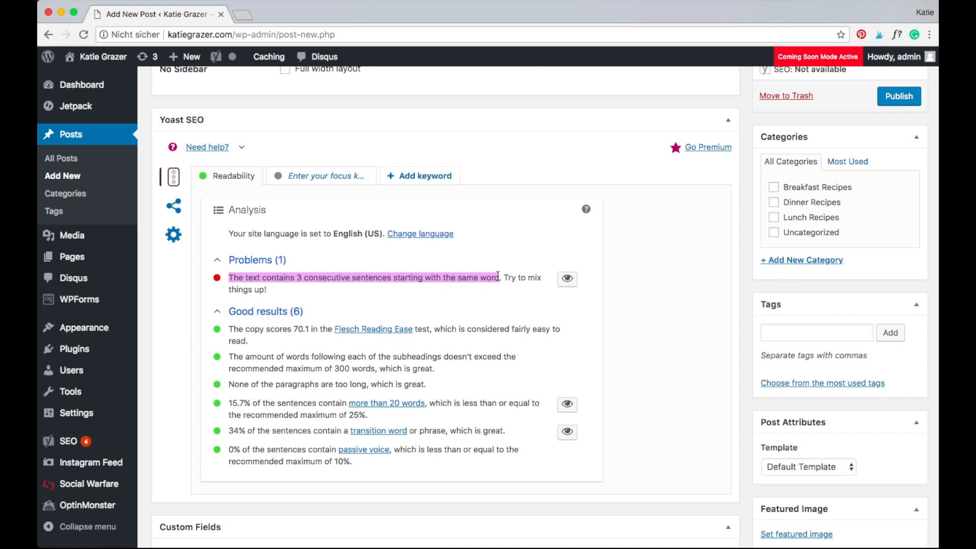
{"action": "left_click", "coordinate": [568, 279]}
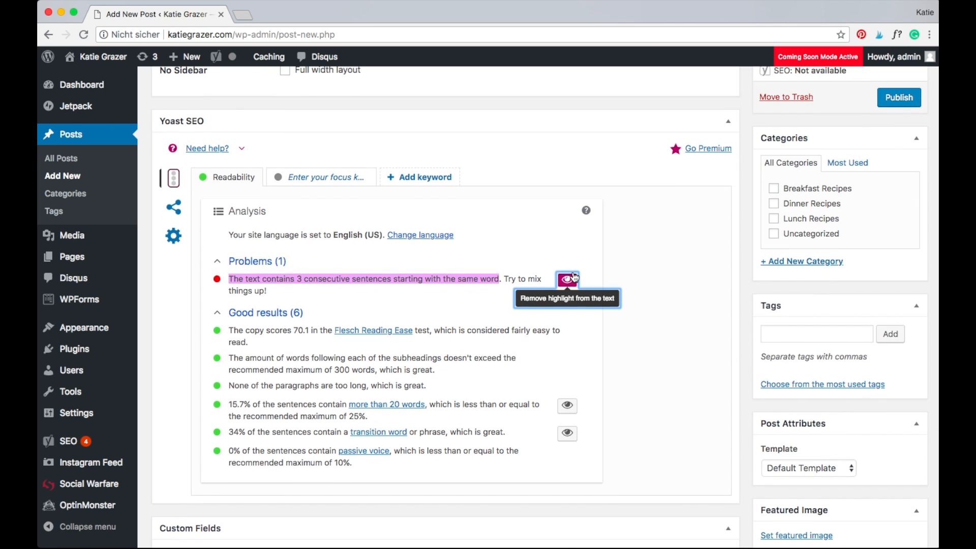
{"action": "scroll", "coordinate": [575, 278], "scroll_direction": "up", "scroll_amount": 10}
{"action": "scroll", "coordinate": [565, 283], "scroll_direction": "up", "scroll_amount": 15}
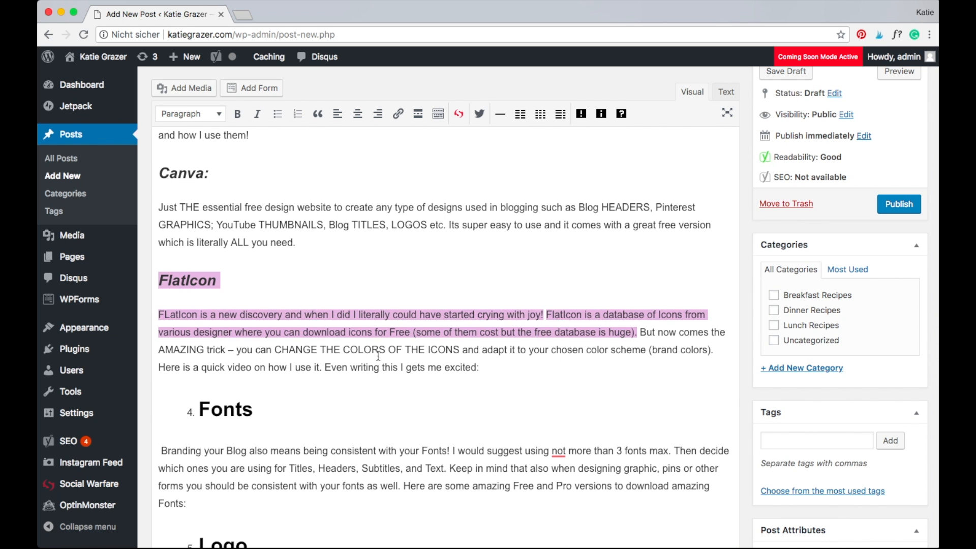
{"action": "left_click", "coordinate": [378, 356]}
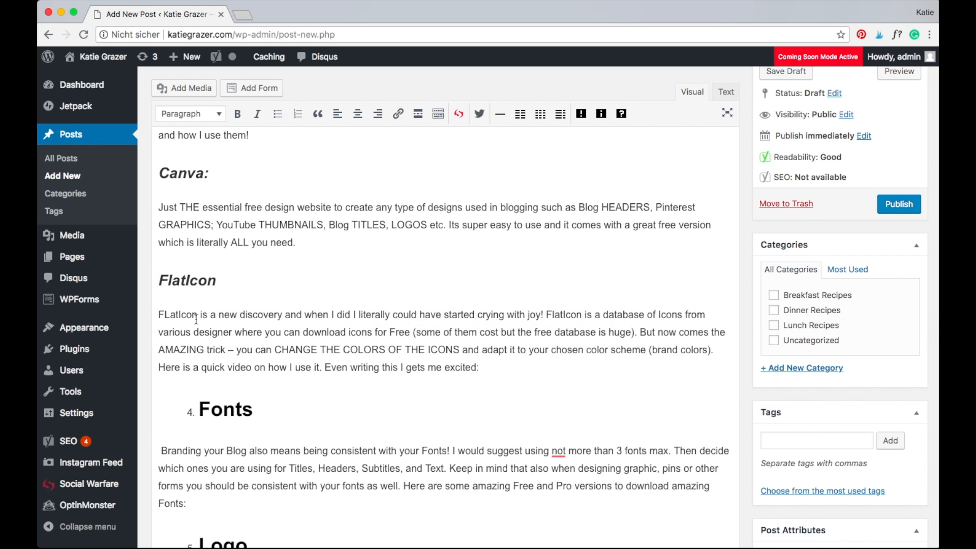
Replace "FlatIcon" at the start of the FlatIcon paragraph's second sentence with "It"
{"action": "left_click", "coordinate": [157, 315]}
{"action": "left_click_drag", "start_coordinate": [582, 316], "coordinate": [545, 316]}
{"action": "key", "text": "BackSpace"}
{"action": "type", "text": "It"}
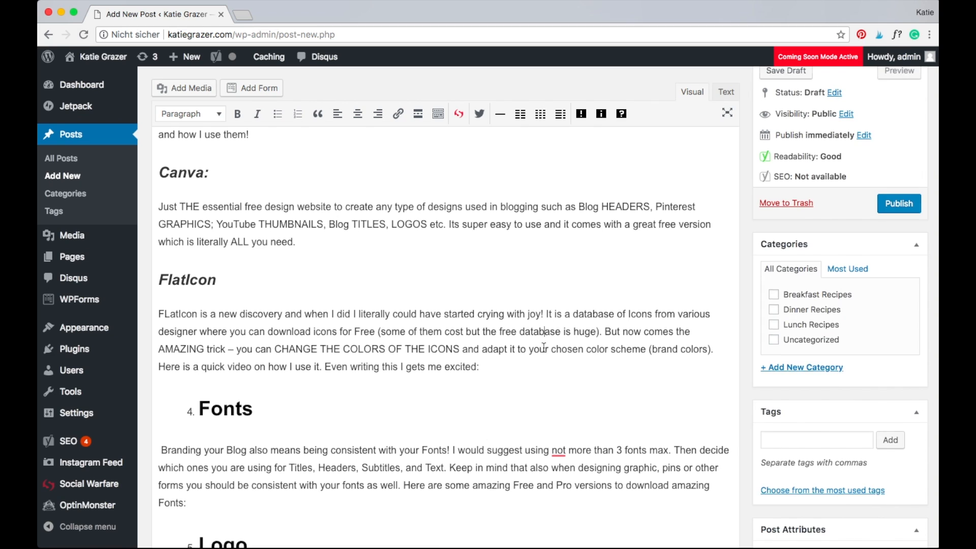
Check the Yoast Readability results and the readability rating again for the reworded sentence
{"action": "scroll", "coordinate": [544, 336], "scroll_direction": "down", "scroll_amount": 15}
{"action": "scroll", "coordinate": [544, 347], "scroll_direction": "down", "scroll_amount": 8}
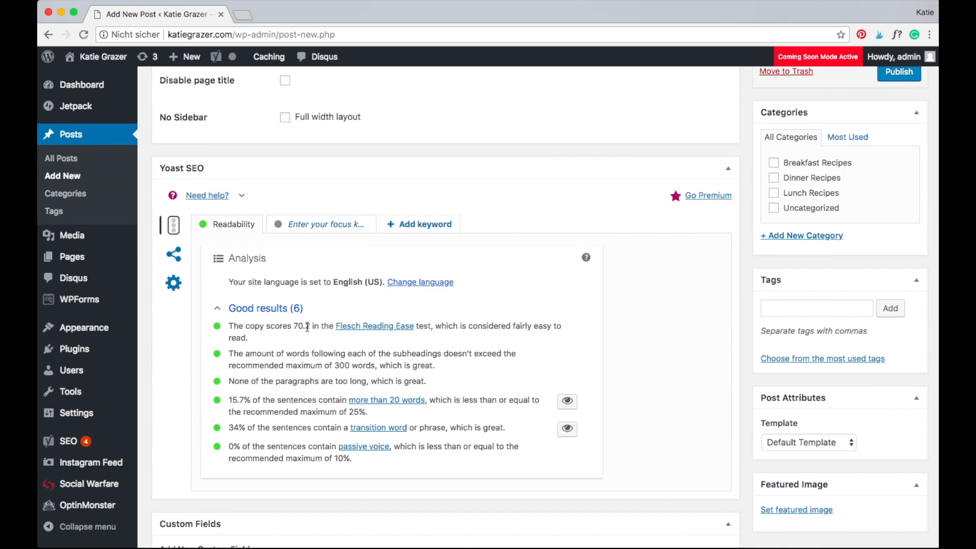
{"action": "scroll", "coordinate": [307, 327], "scroll_direction": "up", "scroll_amount": 1}
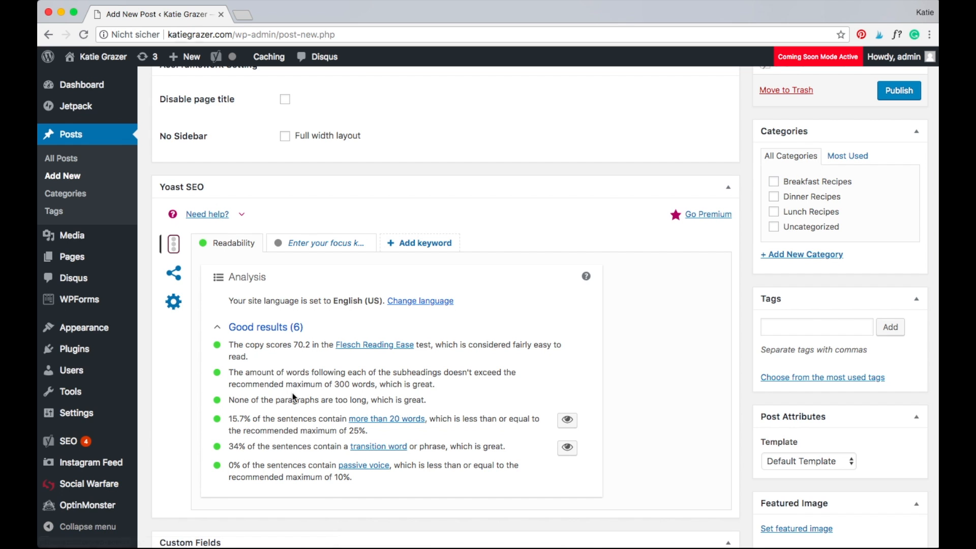
{"action": "scroll", "coordinate": [293, 398], "scroll_direction": "up", "scroll_amount": 4}
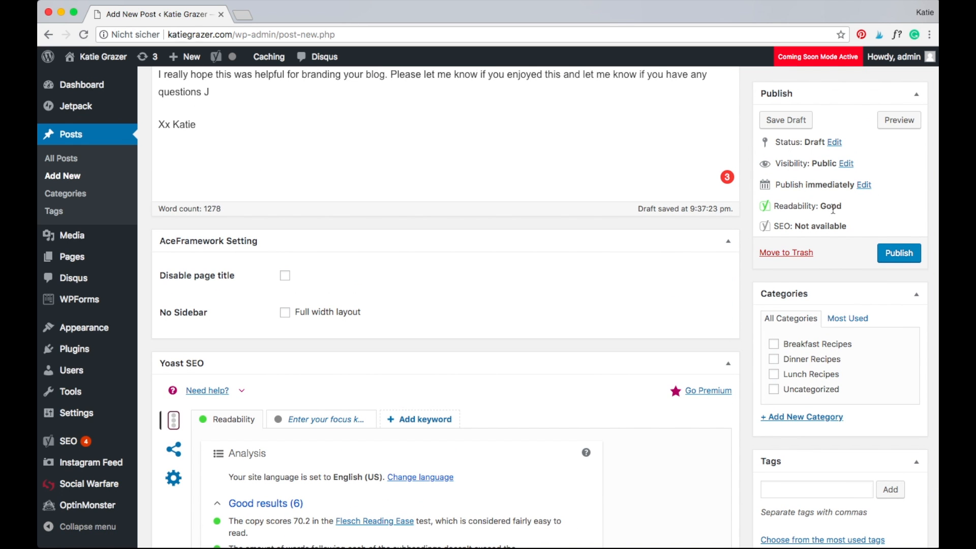
Open Yoast's focus keyword section and examine the snippet preview, the focus keyword field and the post's SEO rating
{"action": "scroll", "coordinate": [548, 449], "scroll_direction": "down", "scroll_amount": 4}
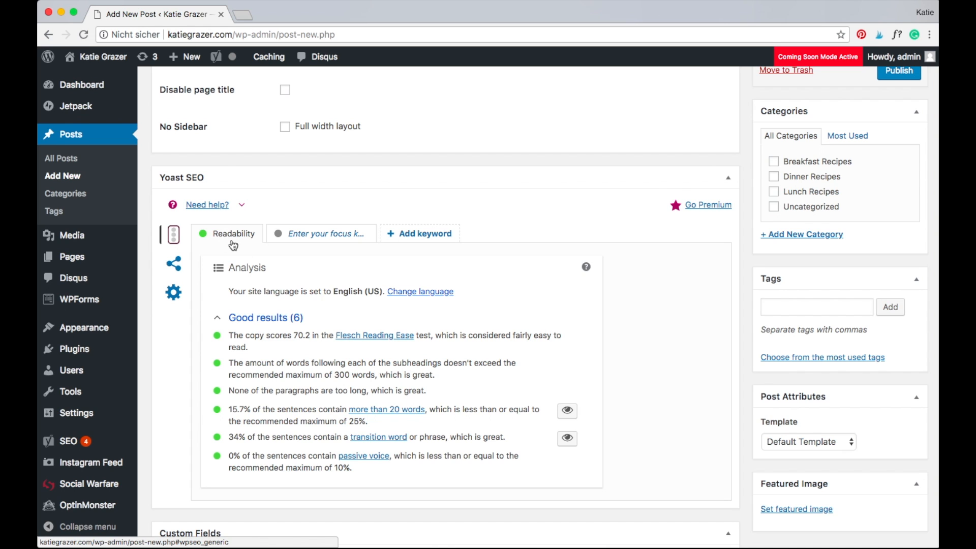
{"action": "left_click", "coordinate": [319, 235]}
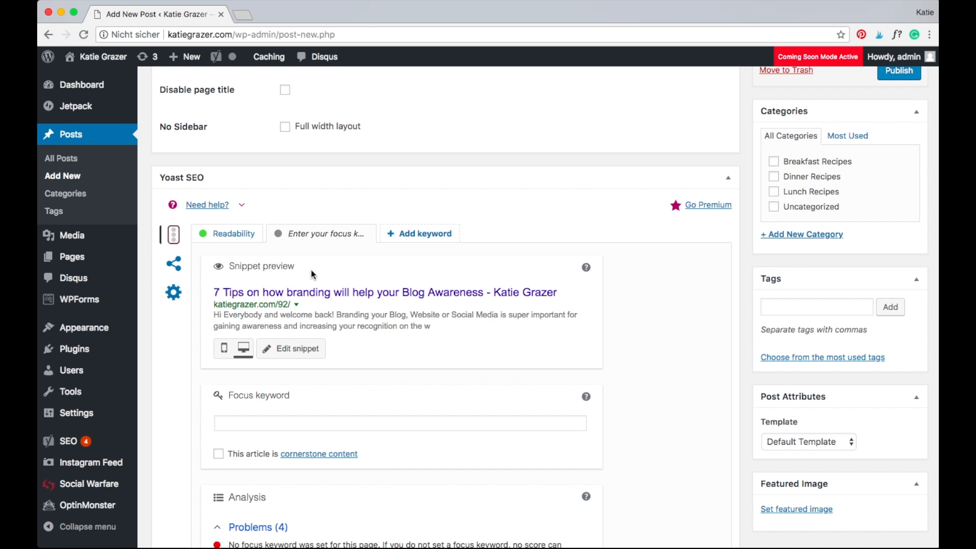
{"action": "scroll", "coordinate": [311, 273], "scroll_direction": "down", "scroll_amount": 5}
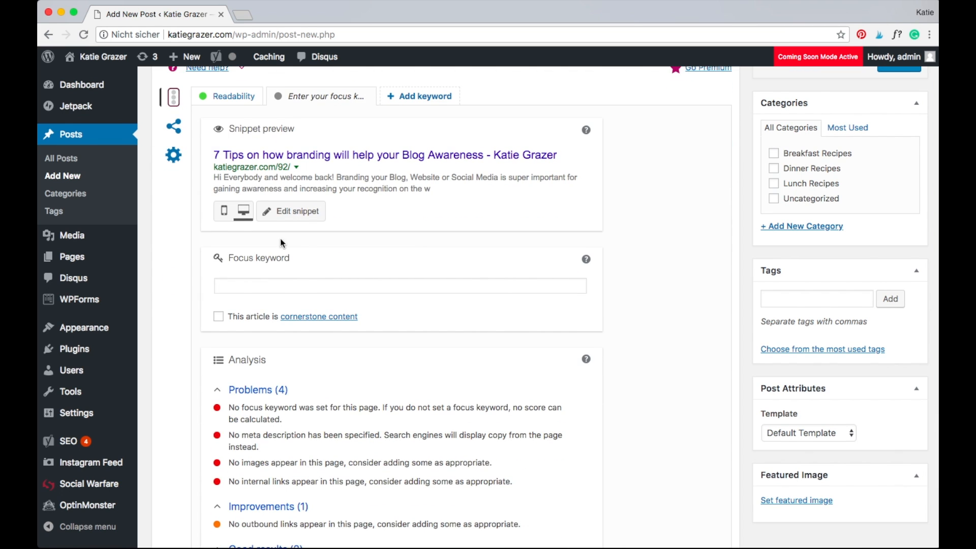
{"action": "left_click_drag", "start_coordinate": [227, 261], "coordinate": [294, 261]}
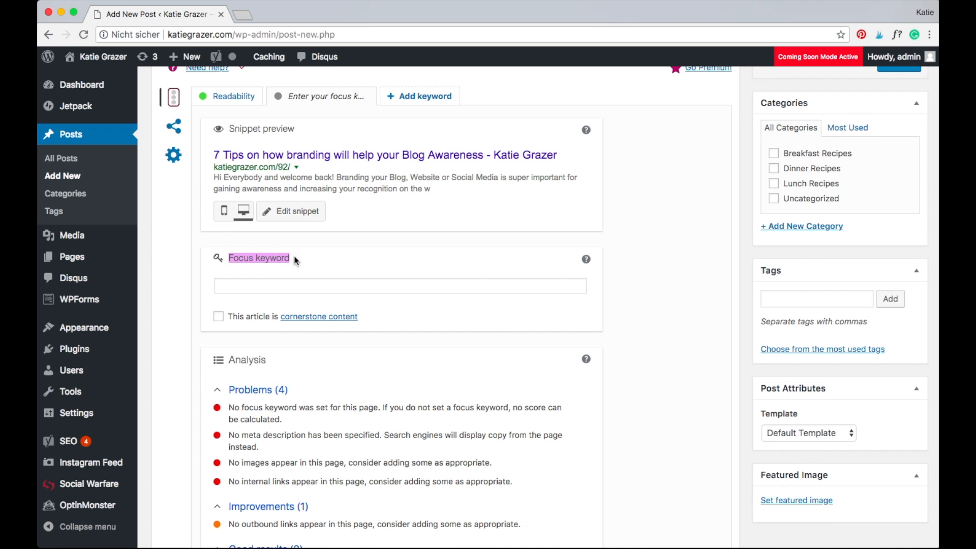
{"action": "scroll", "coordinate": [543, 300], "scroll_direction": "up", "scroll_amount": 2}
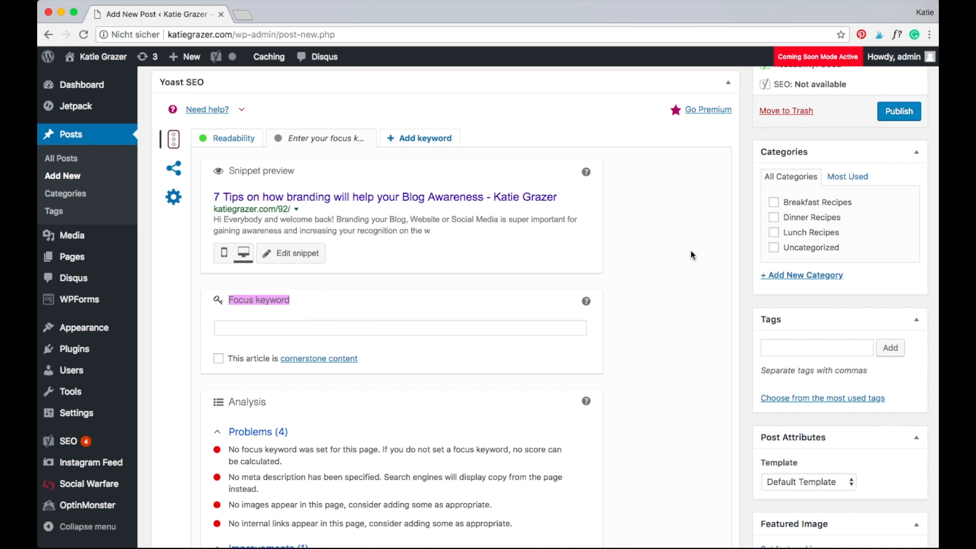
{"action": "scroll", "coordinate": [695, 257], "scroll_direction": "up", "scroll_amount": 1}
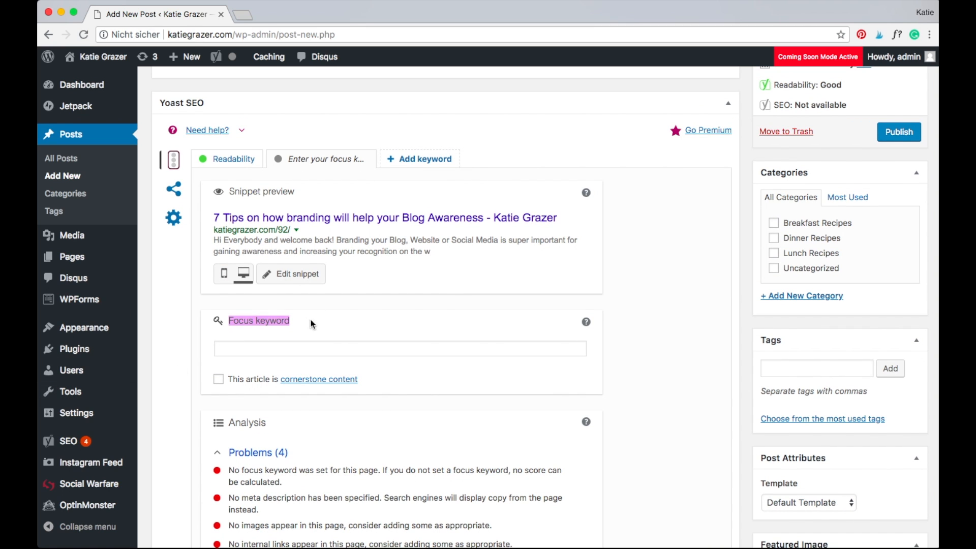
{"action": "left_click_drag", "start_coordinate": [864, 107], "coordinate": [773, 111]}
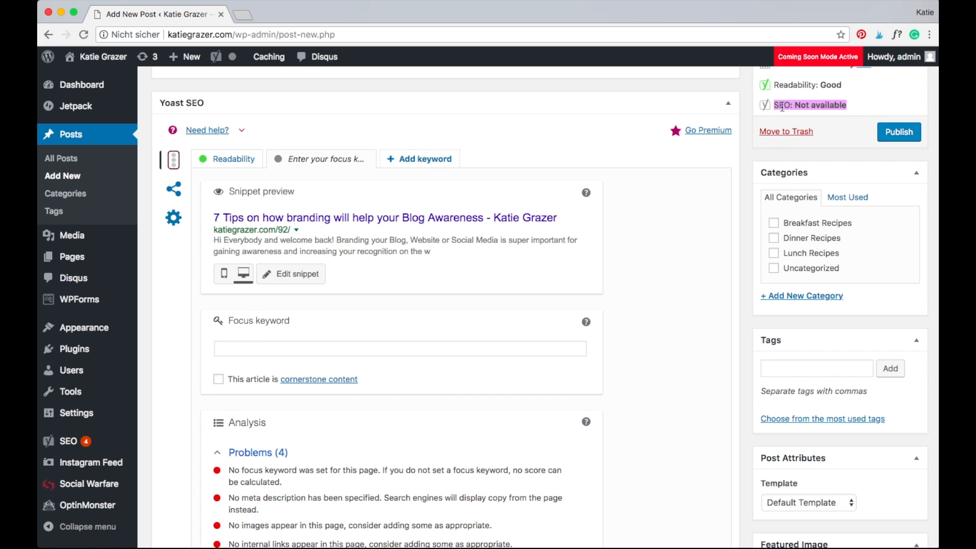
Try "Awareness" as the post's focus keyword in Yoast SEO
{"action": "left_click", "coordinate": [453, 347]}
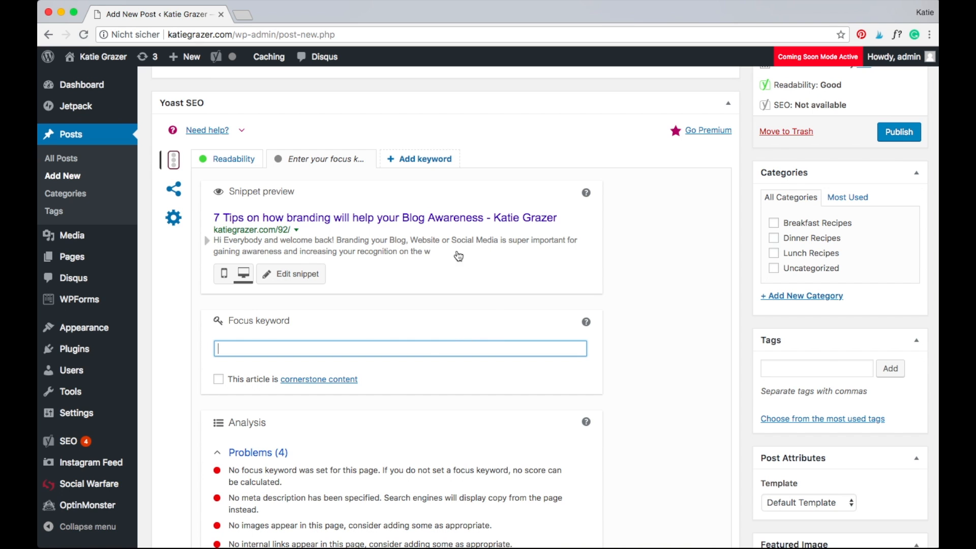
{"action": "scroll", "coordinate": [276, 468], "scroll_direction": "down", "scroll_amount": 3}
{"action": "scroll", "coordinate": [353, 371], "scroll_direction": "down", "scroll_amount": 2}
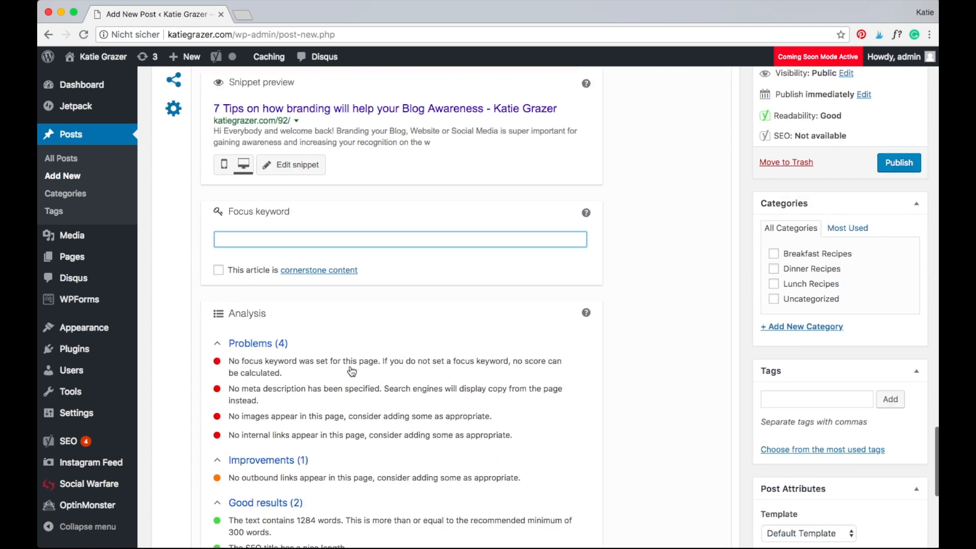
{"action": "scroll", "coordinate": [354, 356], "scroll_direction": "up", "scroll_amount": 4}
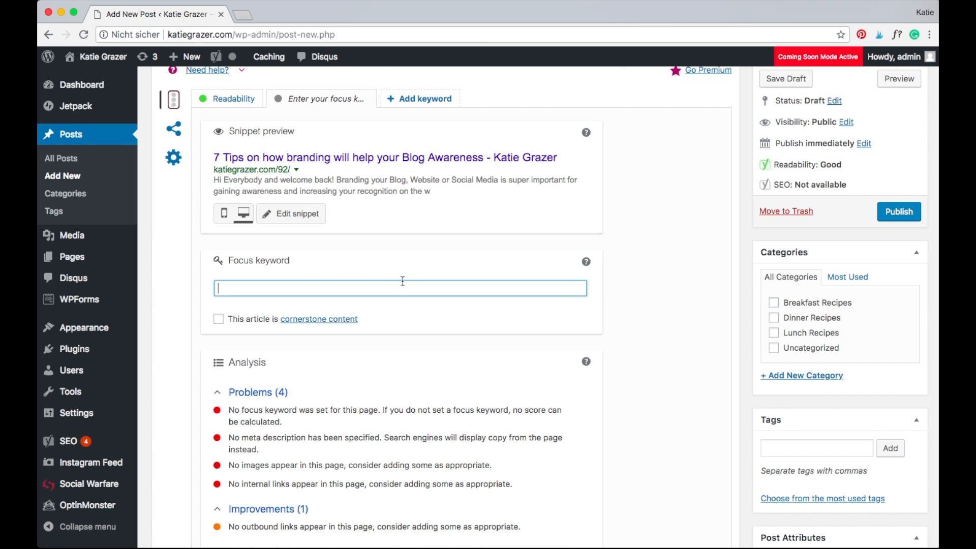
{"action": "type", "text": "Awareness"}
Examine the Yoast SEO analysis for the keyword "Awareness", including keyword density, problems and suggested improvements
{"action": "scroll", "coordinate": [367, 353], "scroll_direction": "down", "scroll_amount": 3}
{"action": "scroll", "coordinate": [351, 275], "scroll_direction": "down", "scroll_amount": 3}
{"action": "scroll", "coordinate": [305, 255], "scroll_direction": "up", "scroll_amount": 2}
{"action": "left_click_drag", "start_coordinate": [228, 228], "coordinate": [337, 230]}
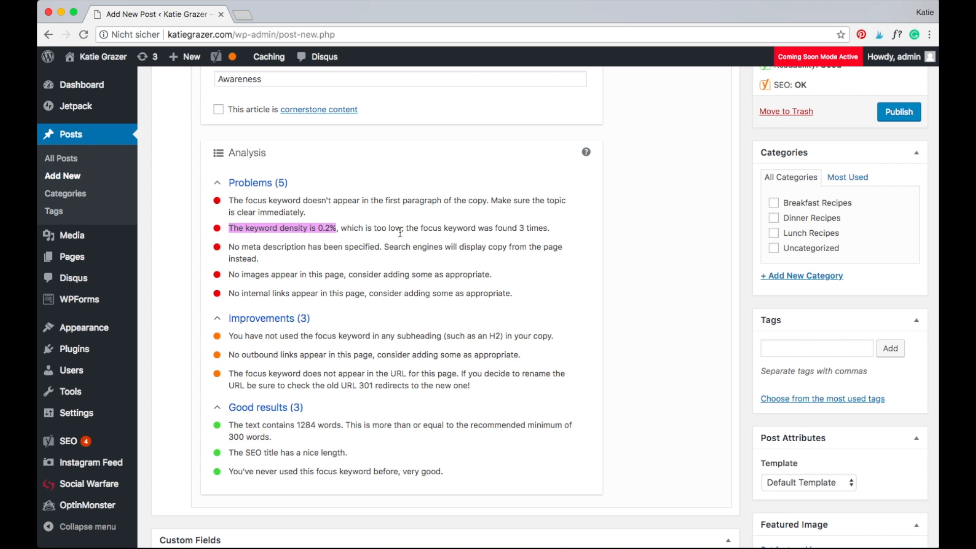
{"action": "scroll", "coordinate": [401, 231], "scroll_direction": "up", "scroll_amount": 2}
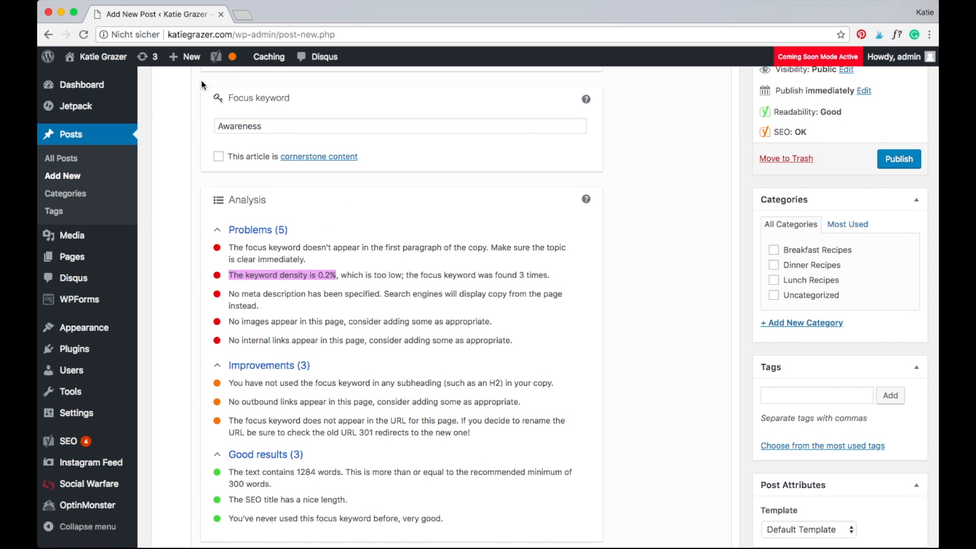
{"action": "scroll", "coordinate": [256, 118], "scroll_direction": "up", "scroll_amount": 3}
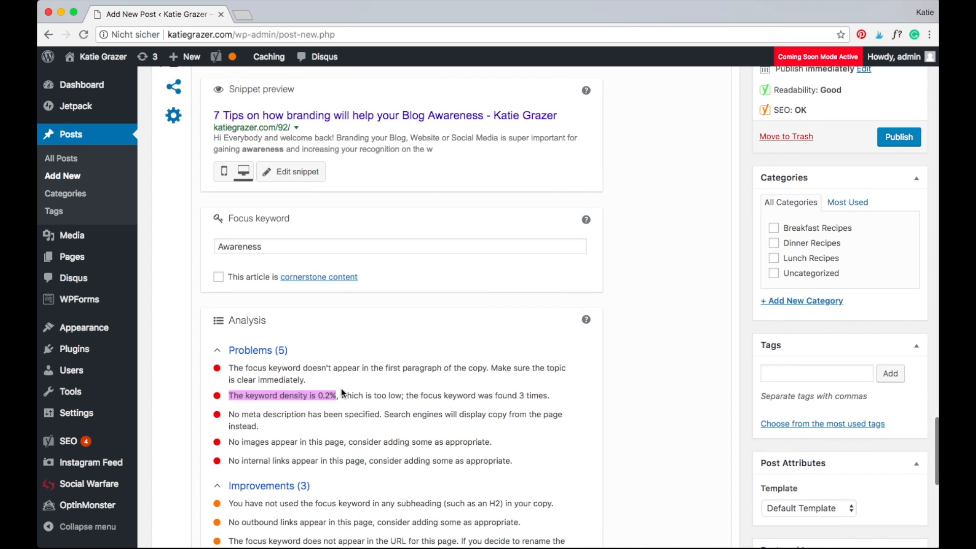
{"action": "scroll", "coordinate": [342, 393], "scroll_direction": "up", "scroll_amount": 10}
{"action": "scroll", "coordinate": [358, 186], "scroll_direction": "down", "scroll_amount": 9}
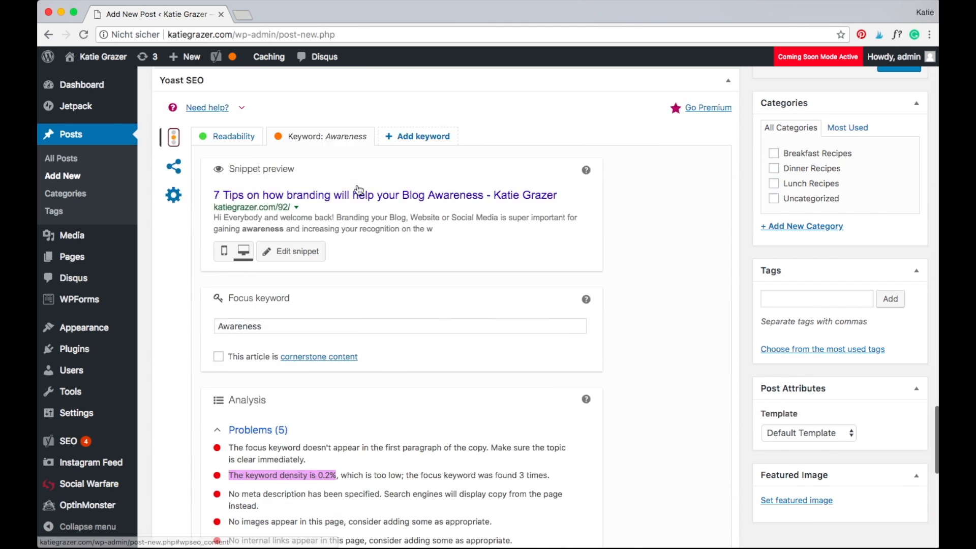
{"action": "scroll", "coordinate": [323, 328], "scroll_direction": "down", "scroll_amount": 3}
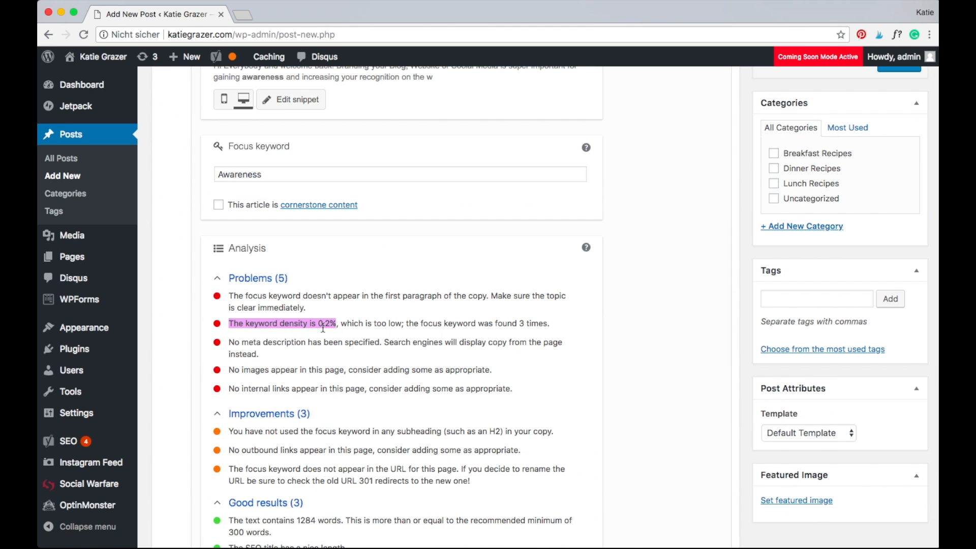
{"action": "scroll", "coordinate": [323, 328], "scroll_direction": "up", "scroll_amount": 1}
{"action": "scroll", "coordinate": [323, 328], "scroll_direction": "down", "scroll_amount": 2}
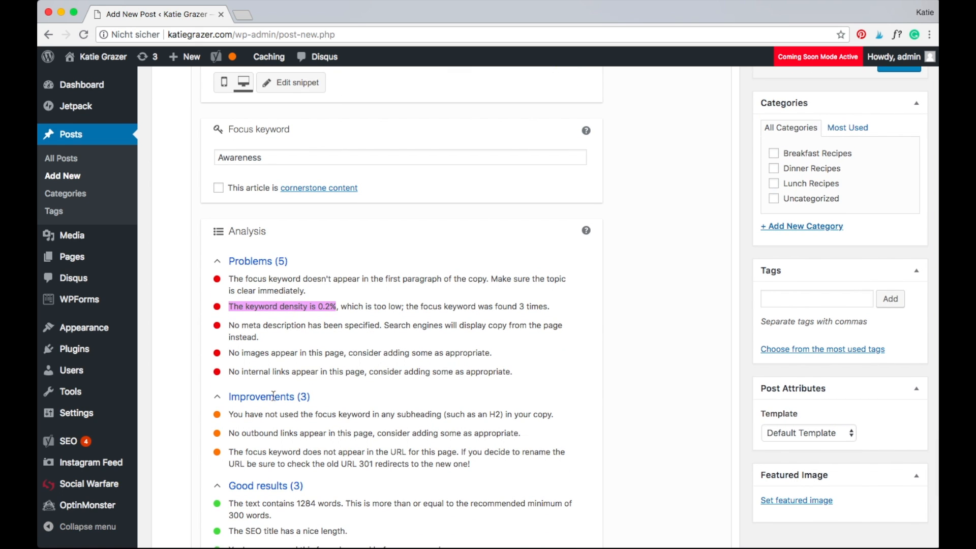
{"action": "scroll", "coordinate": [301, 466], "scroll_direction": "down", "scroll_amount": 1}
{"action": "scroll", "coordinate": [300, 465], "scroll_direction": "down", "scroll_amount": 2}
{"action": "scroll", "coordinate": [287, 221], "scroll_direction": "up", "scroll_amount": 4}
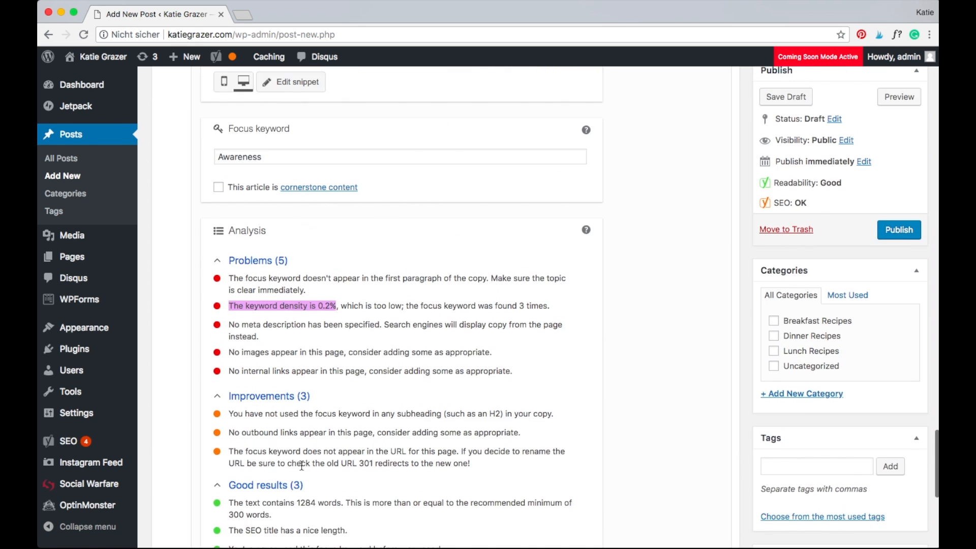
Replace the Yoast focus keyword with "Branding"
{"action": "double_click", "coordinate": [287, 221]}
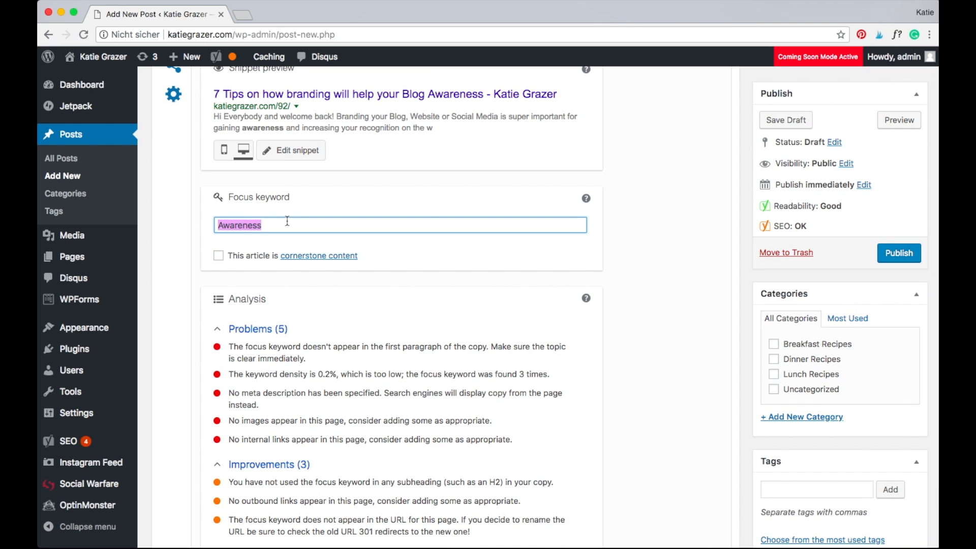
{"action": "type", "text": "Branding"}
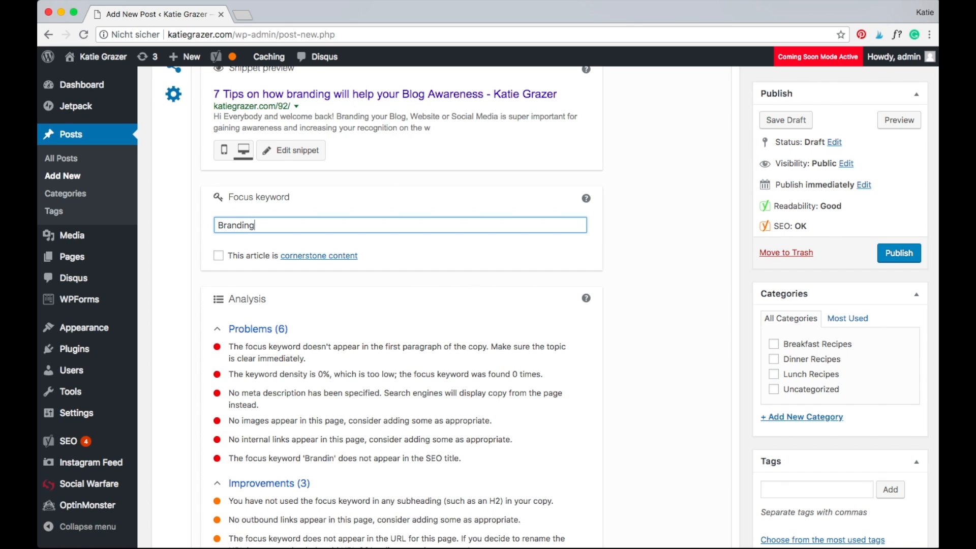
{"action": "scroll", "coordinate": [688, 156], "scroll_direction": "up", "scroll_amount": 10}
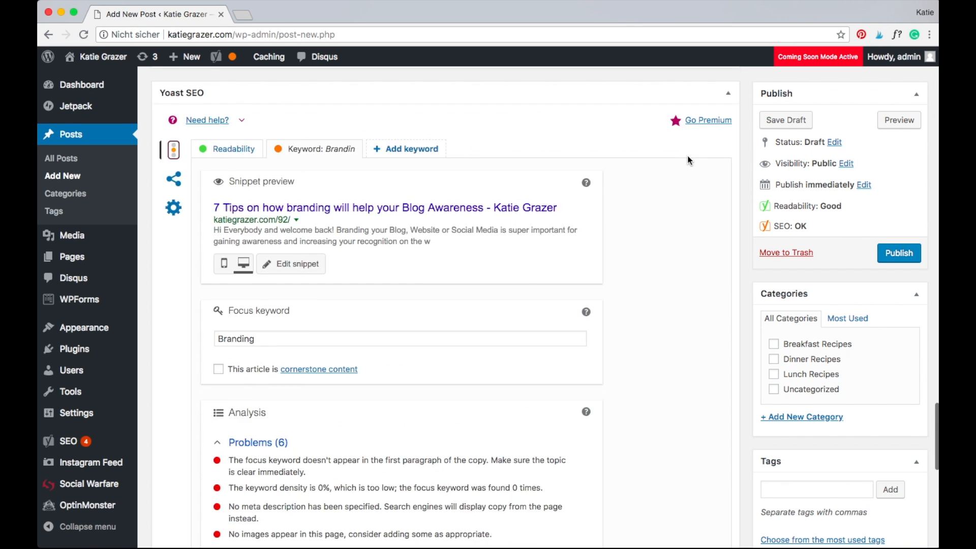
Examine the SEO analysis for "Branding": keyword density, text length, SEO title length, previous keyword use and keyword use in subheadings
{"action": "scroll", "coordinate": [422, 174], "scroll_direction": "down", "scroll_amount": 10}
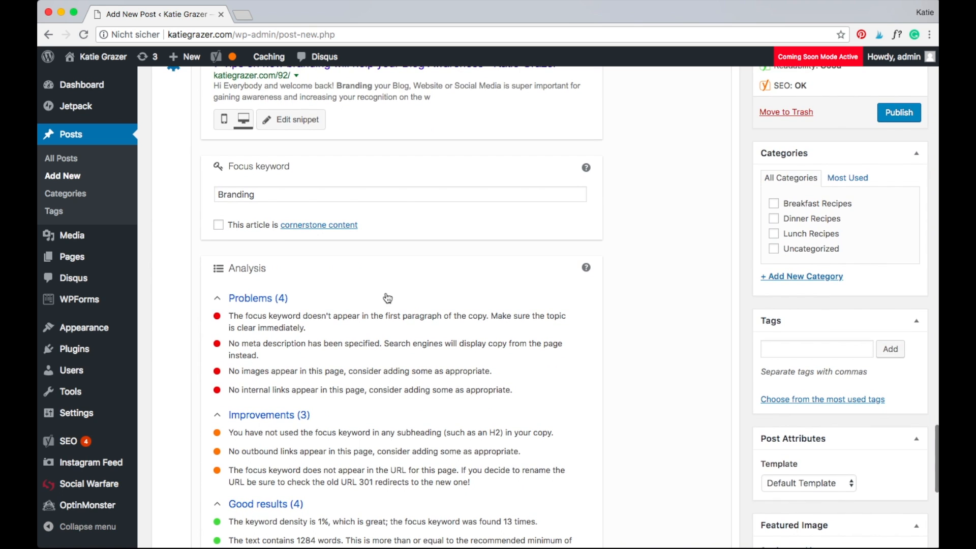
{"action": "scroll", "coordinate": [386, 300], "scroll_direction": "down", "scroll_amount": 2}
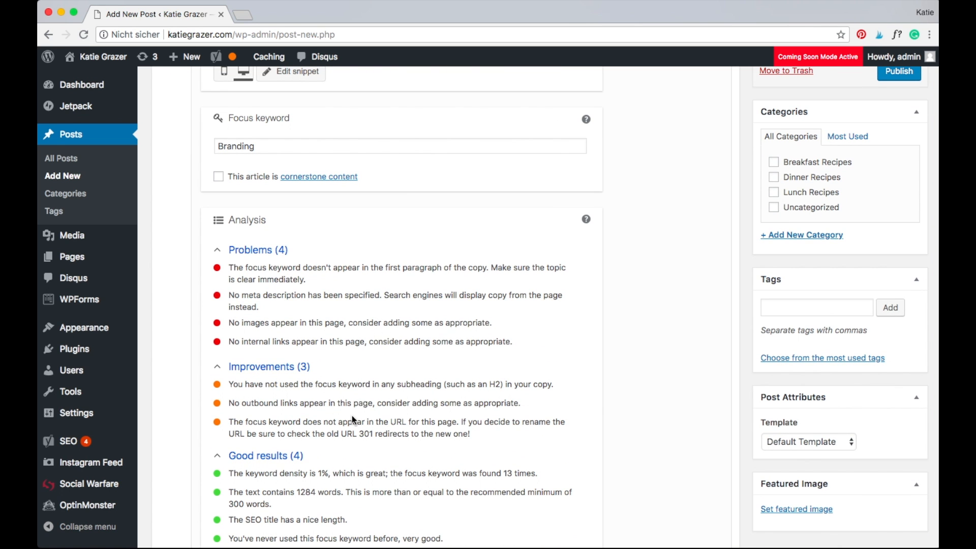
{"action": "scroll", "coordinate": [406, 416], "scroll_direction": "down", "scroll_amount": 3}
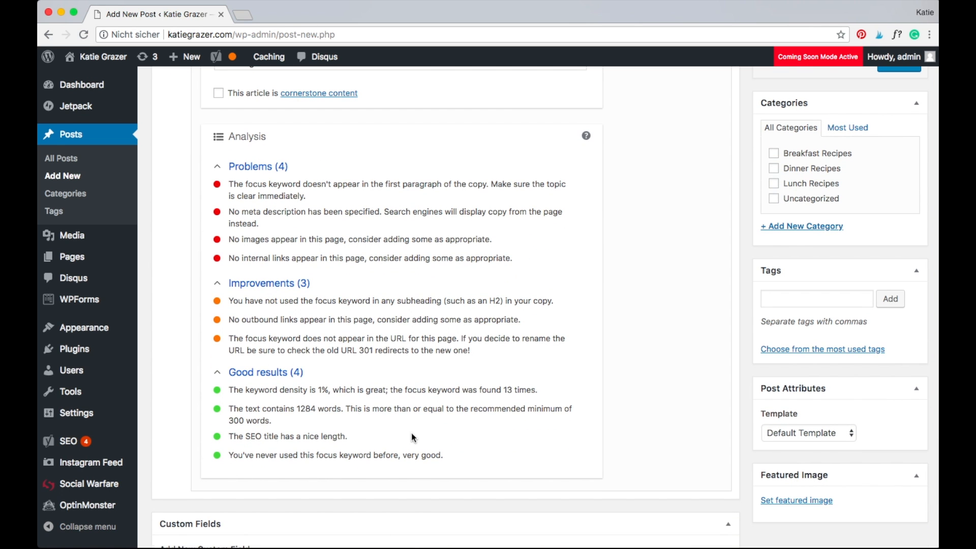
{"action": "scroll", "coordinate": [344, 170], "scroll_direction": "up", "scroll_amount": 5}
{"action": "scroll", "coordinate": [344, 170], "scroll_direction": "down", "scroll_amount": 6}
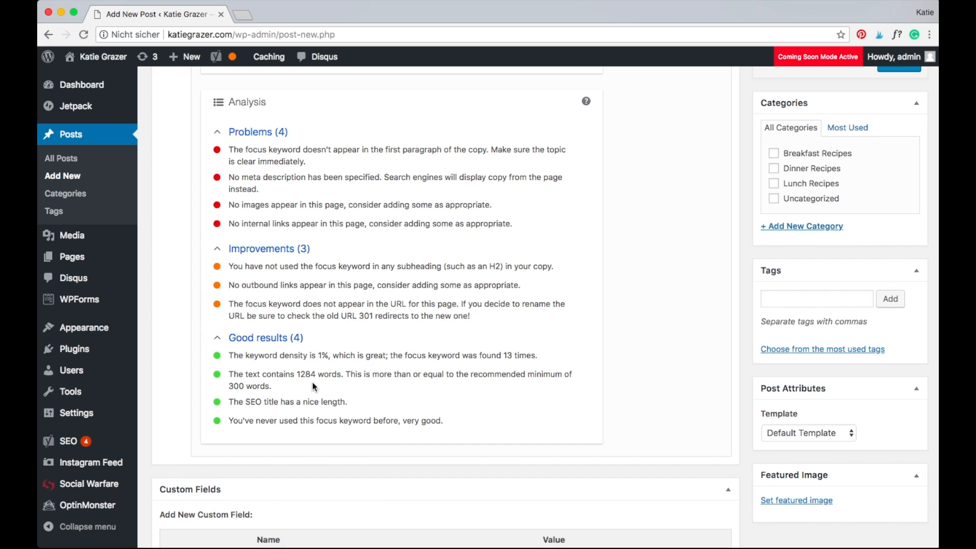
{"action": "left_click_drag", "start_coordinate": [331, 375], "coordinate": [301, 374]}
{"action": "left_click", "coordinate": [313, 386]}
{"action": "left_click_drag", "start_coordinate": [250, 403], "coordinate": [344, 401]}
{"action": "left_click_drag", "start_coordinate": [246, 421], "coordinate": [365, 418]}
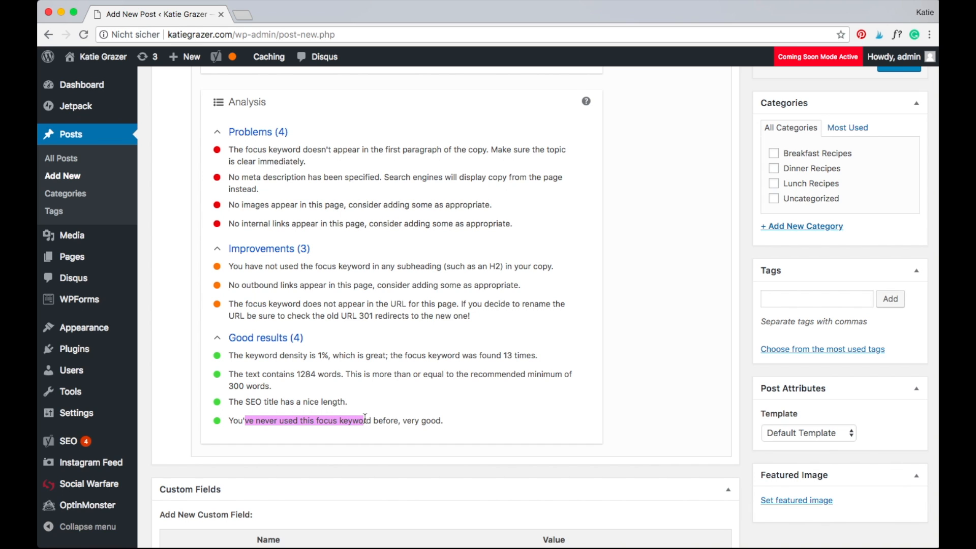
{"action": "scroll", "coordinate": [365, 418], "scroll_direction": "up", "scroll_amount": 2}
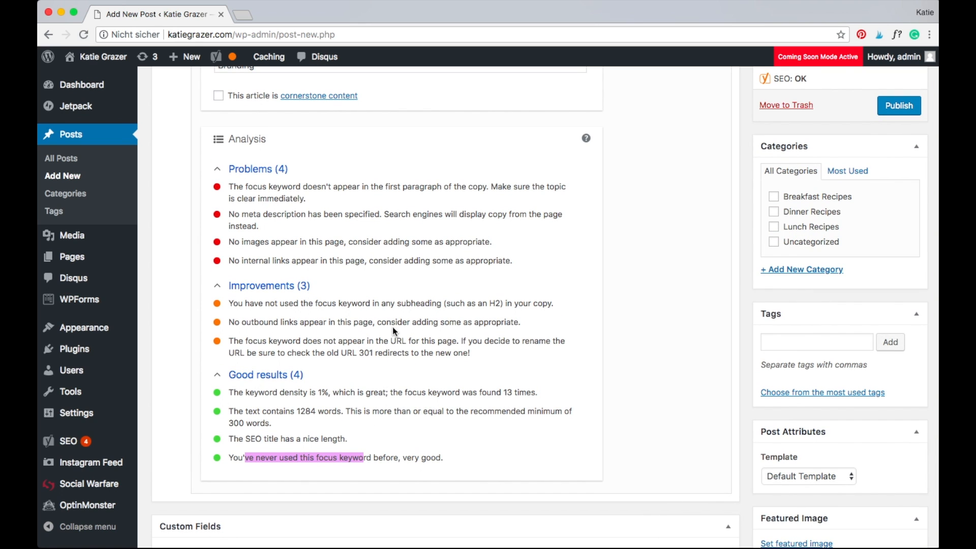
{"action": "left_click_drag", "start_coordinate": [230, 303], "coordinate": [441, 304]}
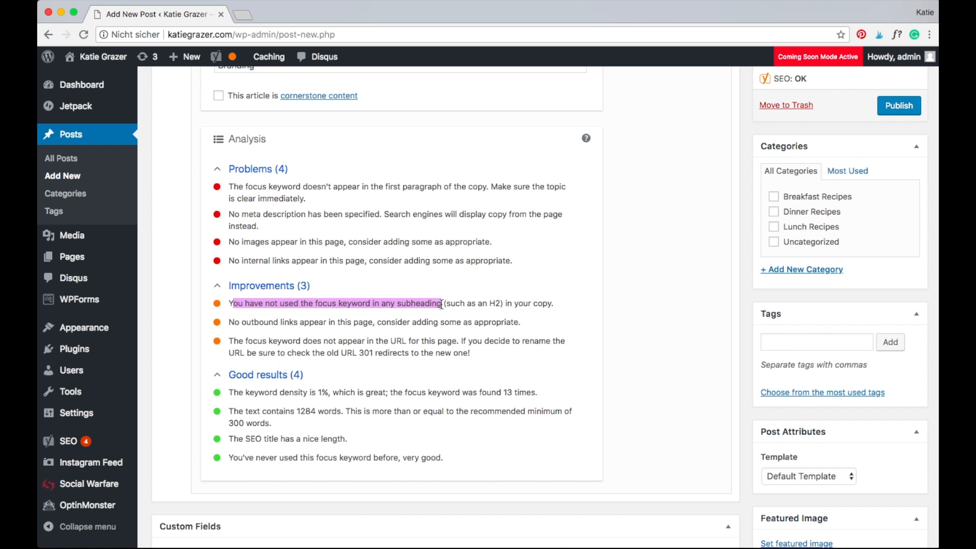
Append "for Branding" to the "My Favorite Design Tools" heading in the post text
{"action": "scroll", "coordinate": [442, 305], "scroll_direction": "up", "scroll_amount": 15}
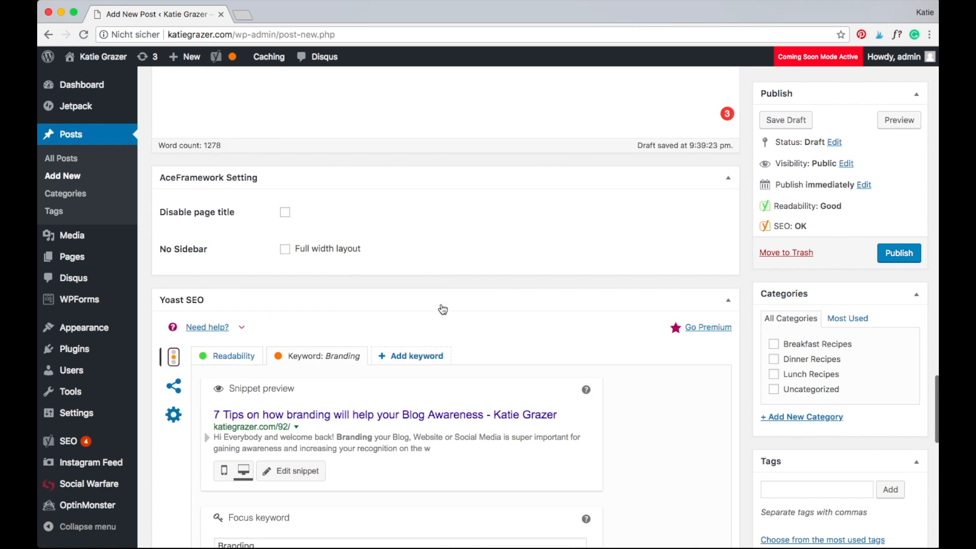
{"action": "scroll", "coordinate": [442, 304], "scroll_direction": "up", "scroll_amount": 4}
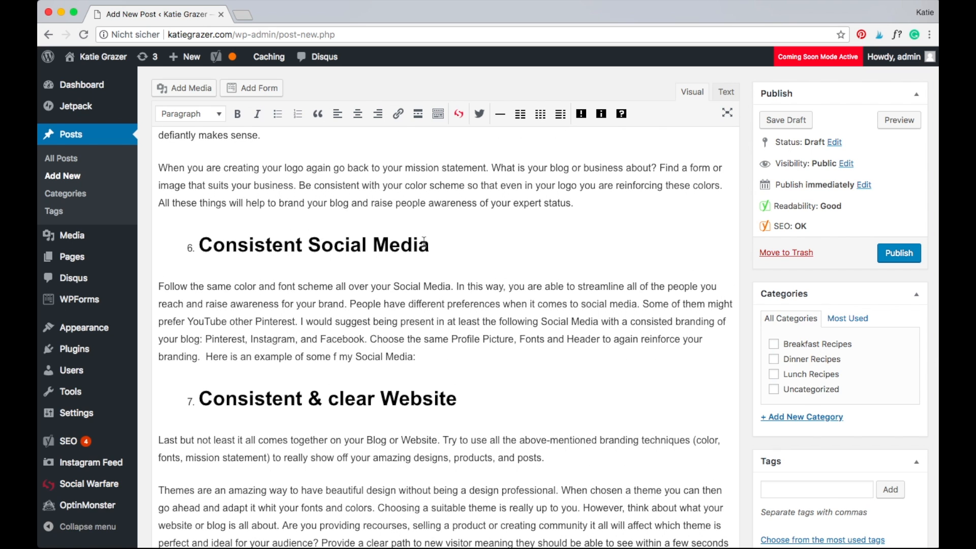
{"action": "scroll", "coordinate": [492, 322], "scroll_direction": "up", "scroll_amount": 2}
{"action": "scroll", "coordinate": [492, 322], "scroll_direction": "up", "scroll_amount": 2}
{"action": "scroll", "coordinate": [316, 278], "scroll_direction": "down", "scroll_amount": 15}
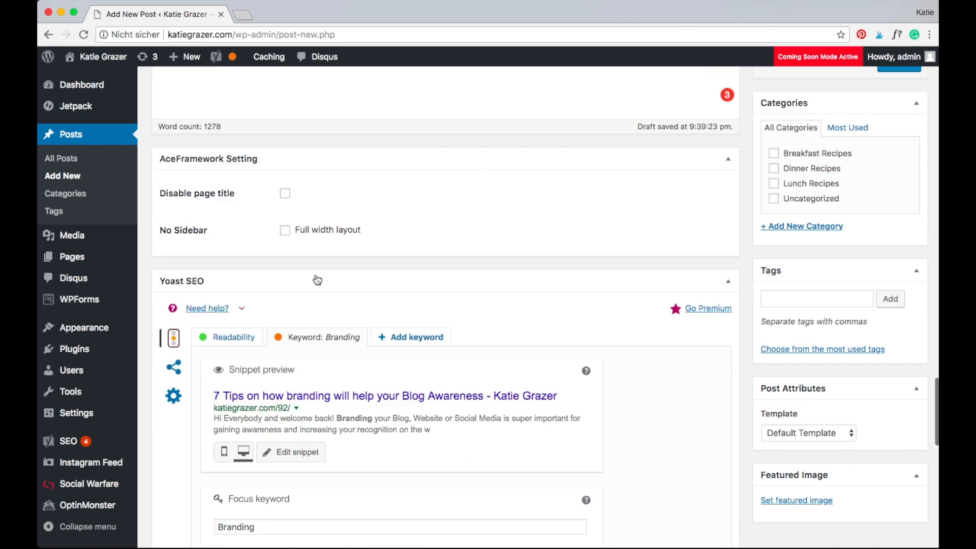
{"action": "scroll", "coordinate": [317, 280], "scroll_direction": "up", "scroll_amount": 15}
{"action": "left_click", "coordinate": [412, 241]}
{"action": "scroll", "coordinate": [412, 241], "scroll_direction": "up", "scroll_amount": 10}
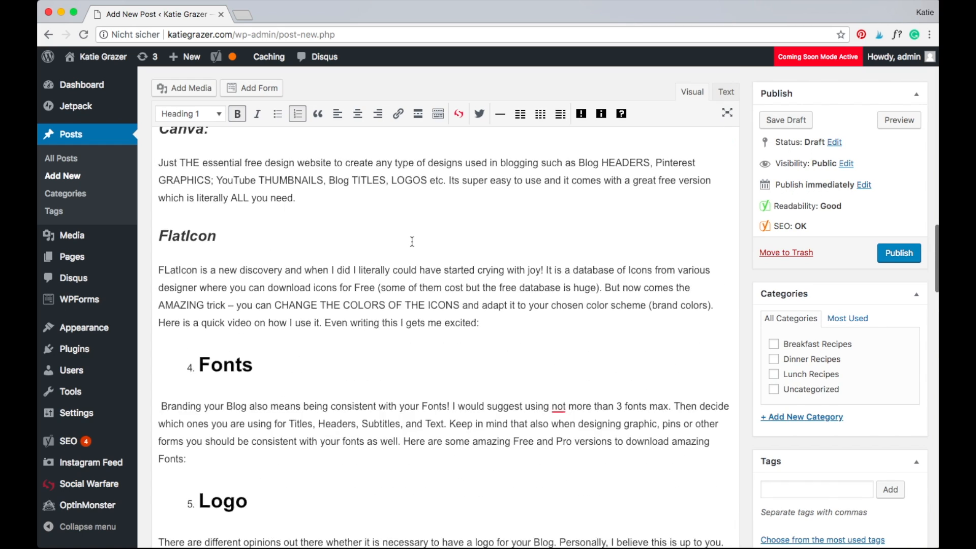
{"action": "scroll", "coordinate": [364, 289], "scroll_direction": "down", "scroll_amount": 2}
{"action": "scroll", "coordinate": [412, 219], "scroll_direction": "up", "scroll_amount": 5}
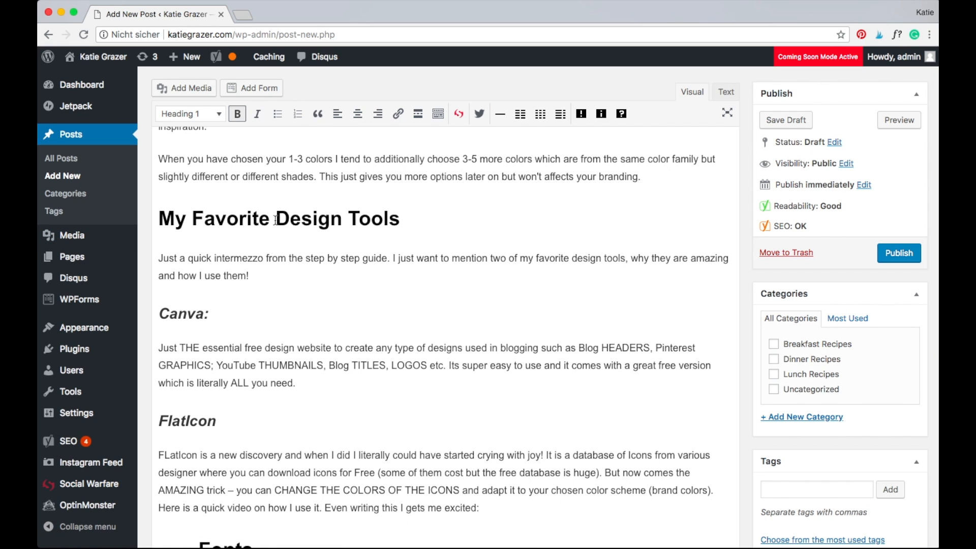
{"action": "type", "text": "for Brandin"}
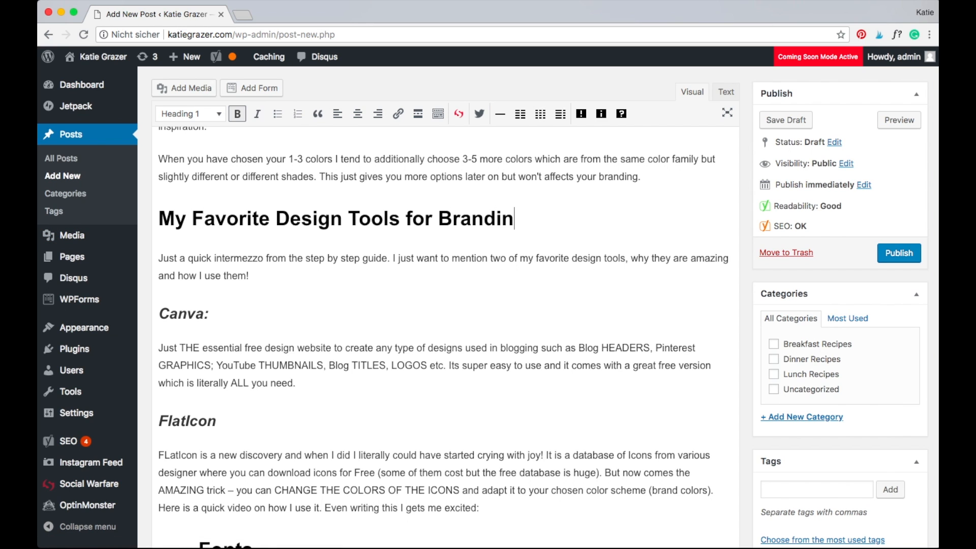
Check the Yoast SEO analysis again for the focus keyword's use in subheadings and the remaining improvements
{"action": "scroll", "coordinate": [395, 321], "scroll_direction": "down", "scroll_amount": 15}
{"action": "scroll", "coordinate": [395, 321], "scroll_direction": "down", "scroll_amount": 10}
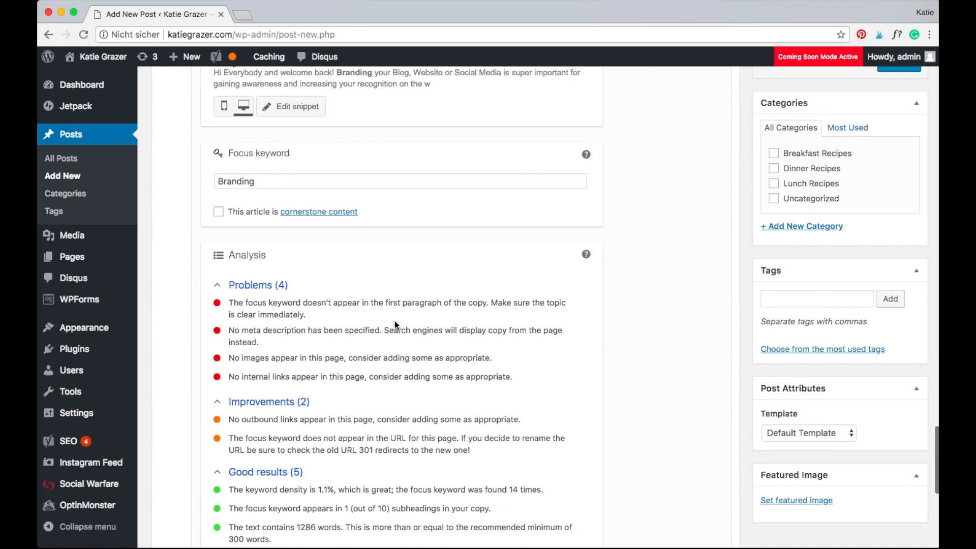
{"action": "scroll", "coordinate": [394, 324], "scroll_direction": "down", "scroll_amount": 1}
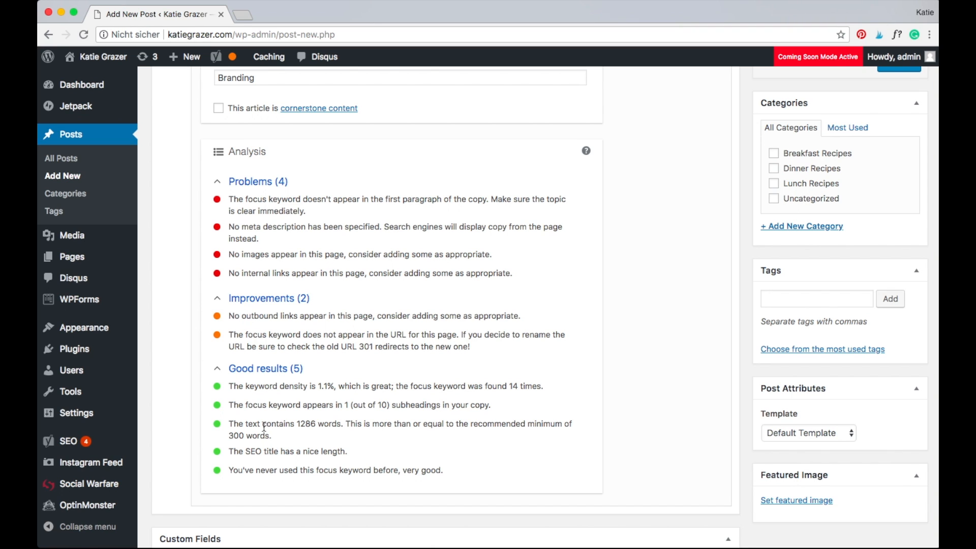
Examine the Yoast analysis of the focus keyword's use in subheadings and in the first paragraph of the copy
{"action": "left_click_drag", "start_coordinate": [228, 405], "coordinate": [508, 405]}
{"action": "scroll", "coordinate": [297, 323], "scroll_direction": "down", "scroll_amount": 3}
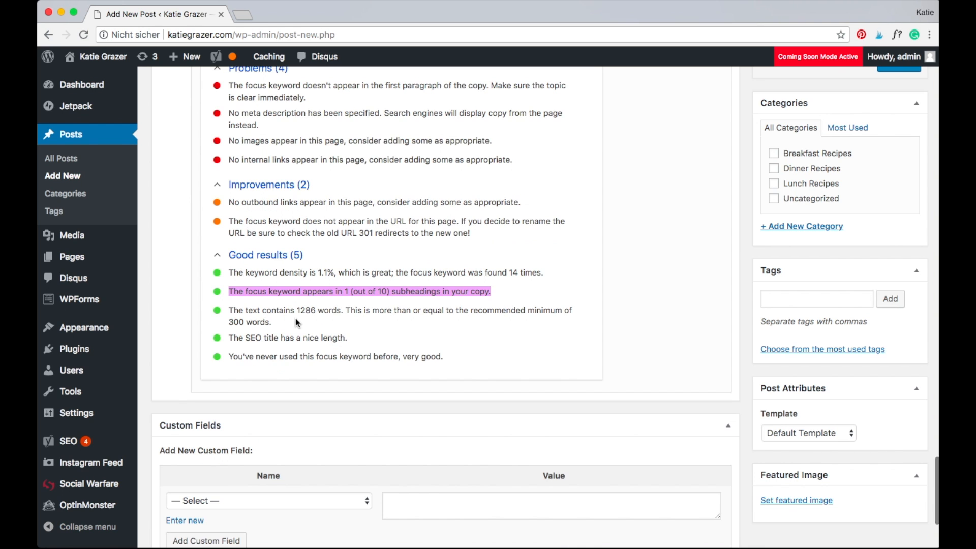
{"action": "left_click", "coordinate": [370, 287]}
{"action": "scroll", "coordinate": [371, 287], "scroll_direction": "up", "scroll_amount": 3}
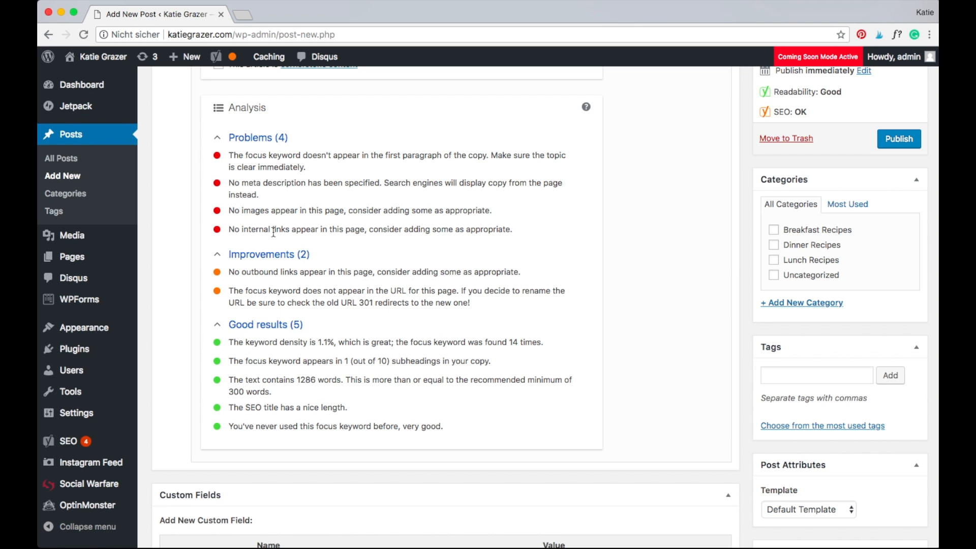
{"action": "scroll", "coordinate": [278, 312], "scroll_direction": "up", "scroll_amount": 1}
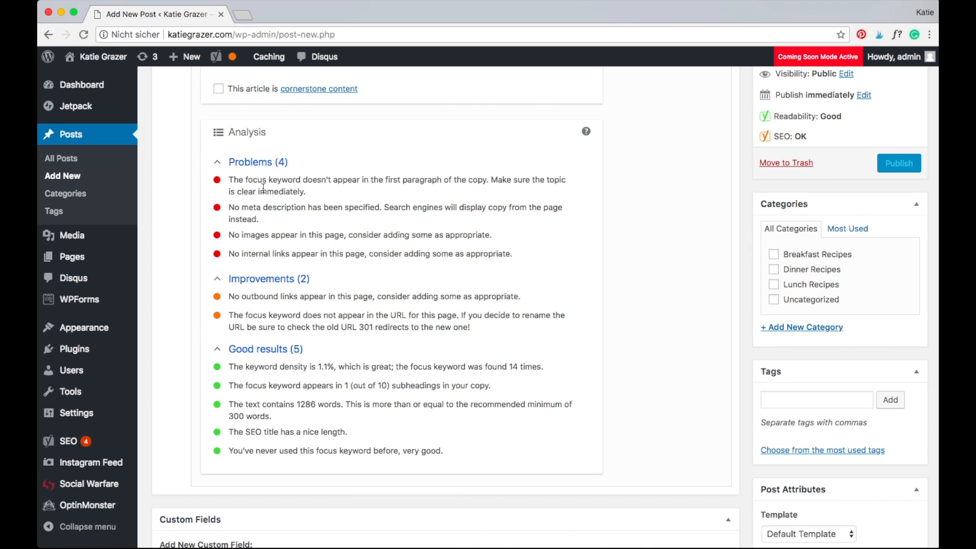
{"action": "left_click", "coordinate": [308, 191]}
{"action": "left_click_drag", "start_coordinate": [359, 186], "coordinate": [398, 181]}
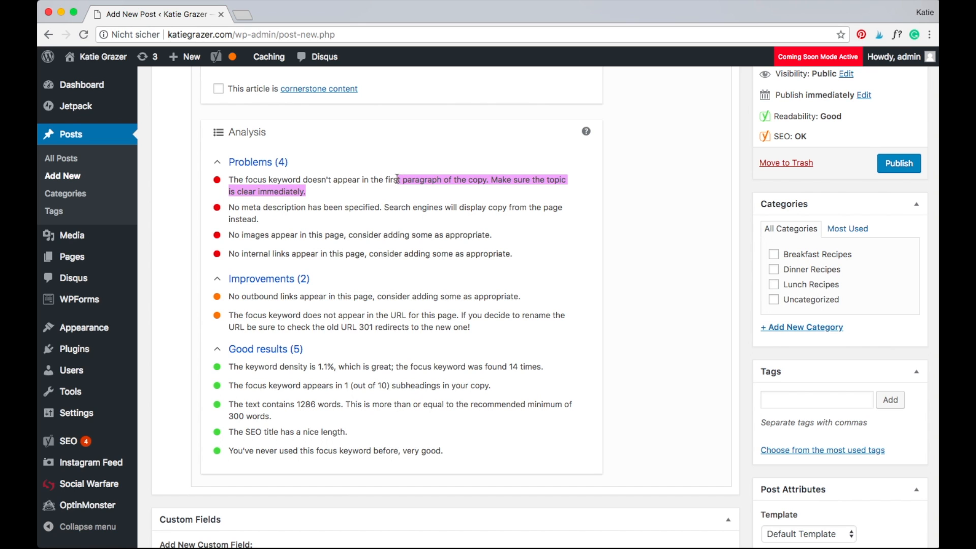
{"action": "left_click", "coordinate": [460, 194]}
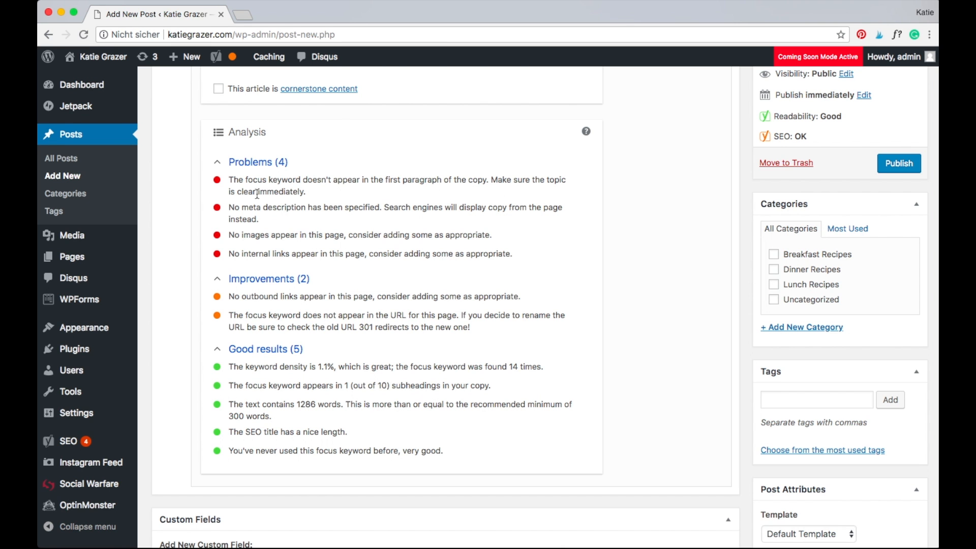
Delete the "Hi Everybody and welcome back!" line and its empty paragraph so the post opens with the italic branding introduction
{"action": "scroll", "coordinate": [646, 359], "scroll_direction": "up", "scroll_amount": 2}
{"action": "scroll", "coordinate": [648, 357], "scroll_direction": "up", "scroll_amount": 15}
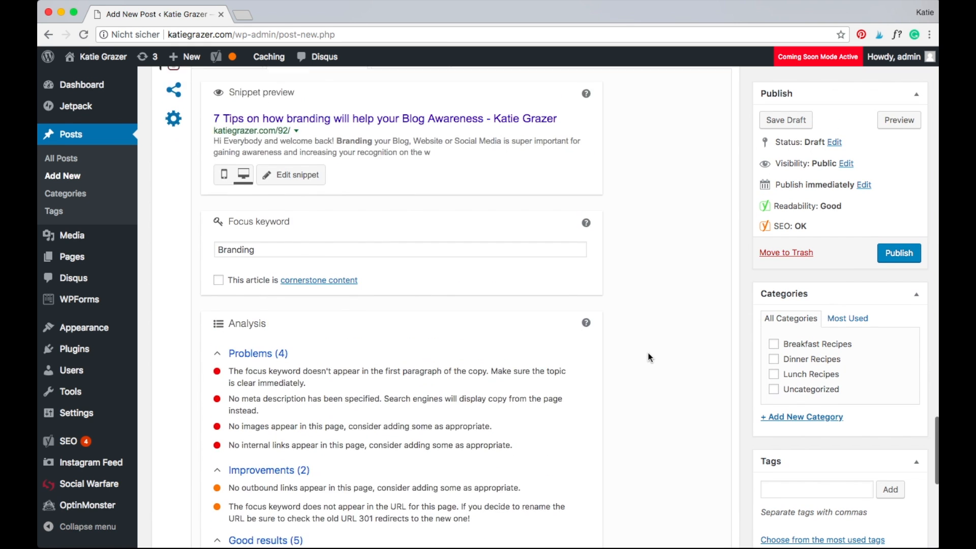
{"action": "scroll", "coordinate": [649, 354], "scroll_direction": "up", "scroll_amount": 20}
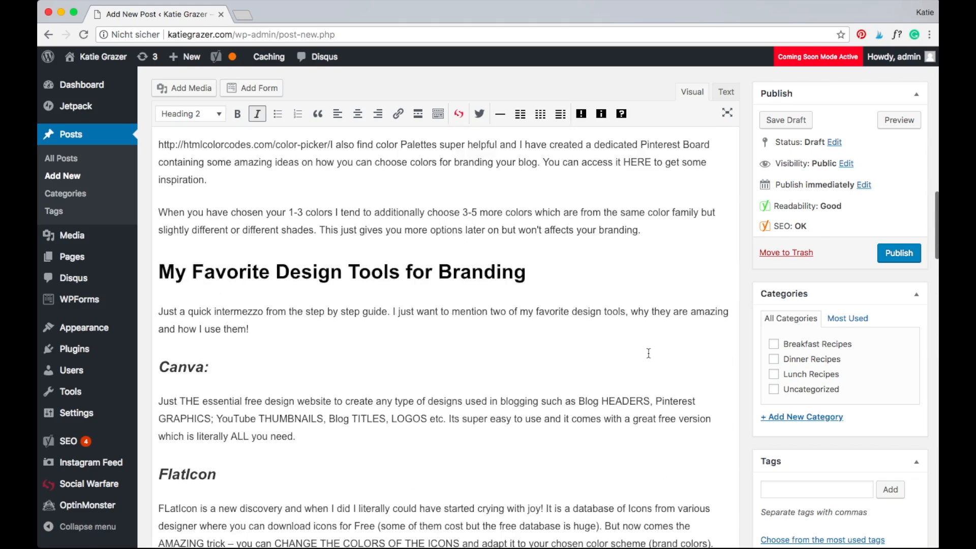
{"action": "scroll", "coordinate": [649, 353], "scroll_direction": "up", "scroll_amount": 4}
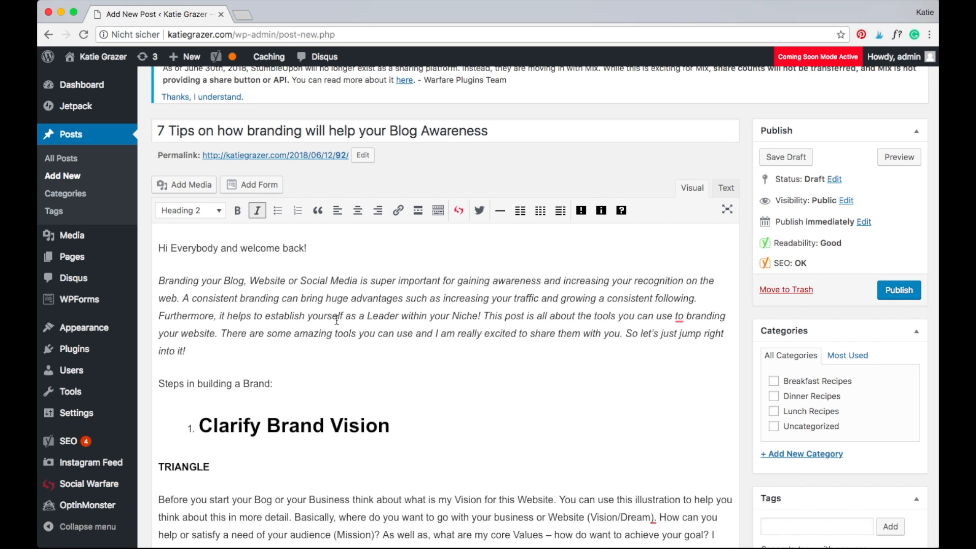
{"action": "left_click_drag", "start_coordinate": [323, 248], "coordinate": [154, 249]}
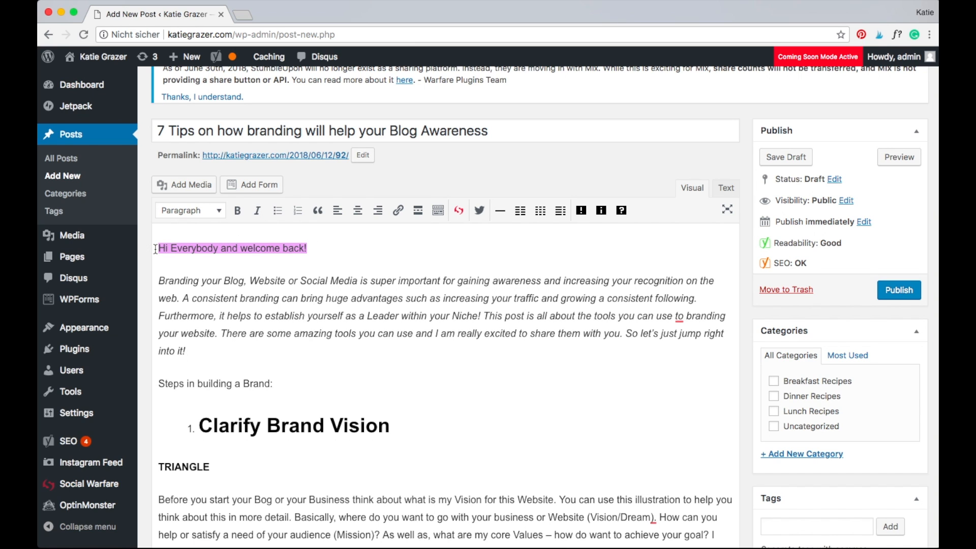
{"action": "left_click", "coordinate": [216, 349]}
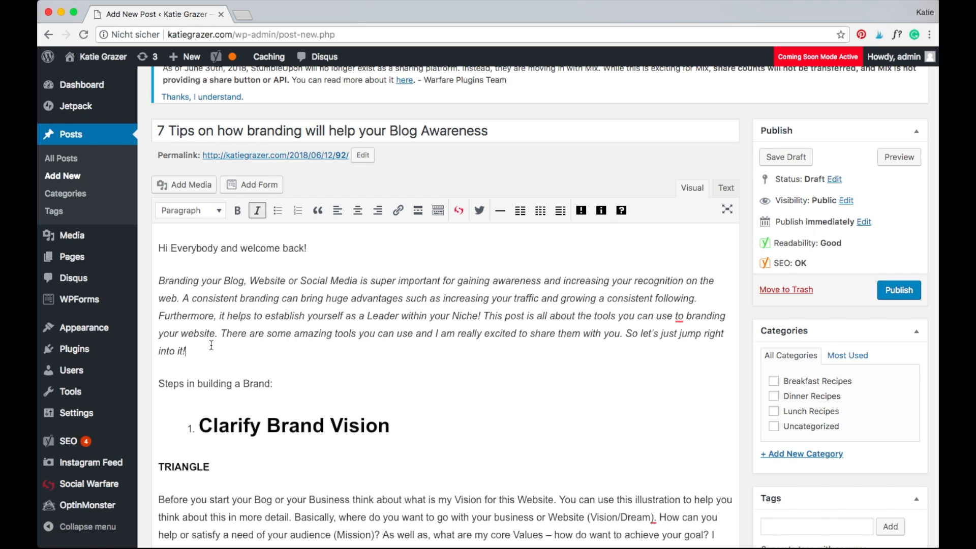
{"action": "left_click_drag", "start_coordinate": [159, 281], "coordinate": [201, 349]}
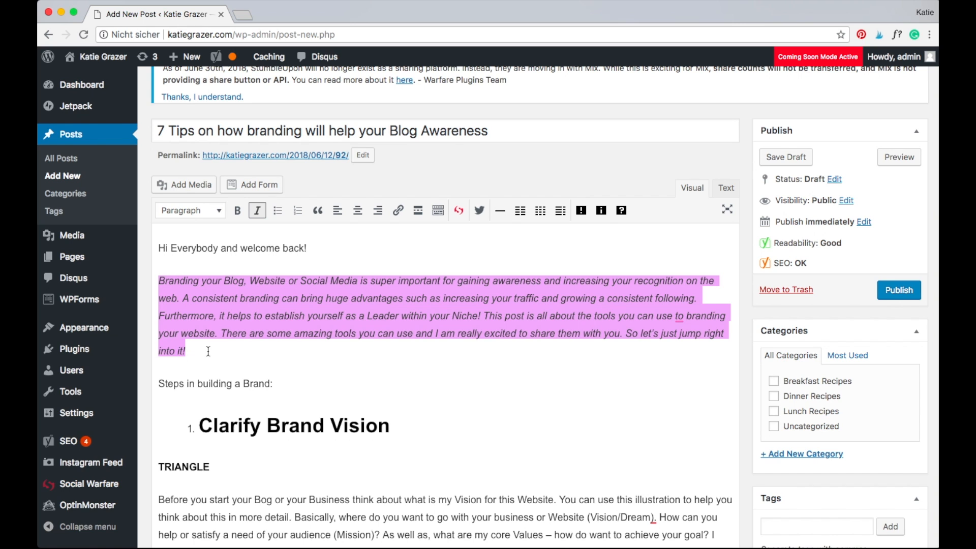
{"action": "left_click", "coordinate": [264, 367]}
{"action": "left_click_drag", "start_coordinate": [333, 249], "coordinate": [153, 248]}
{"action": "key", "text": "BackSpace"}
{"action": "key", "text": "Down"}
{"action": "key", "text": "Down"}
{"action": "key", "text": "Up"}
{"action": "key", "text": "BackSpace"}
{"action": "left_click", "coordinate": [339, 346]}
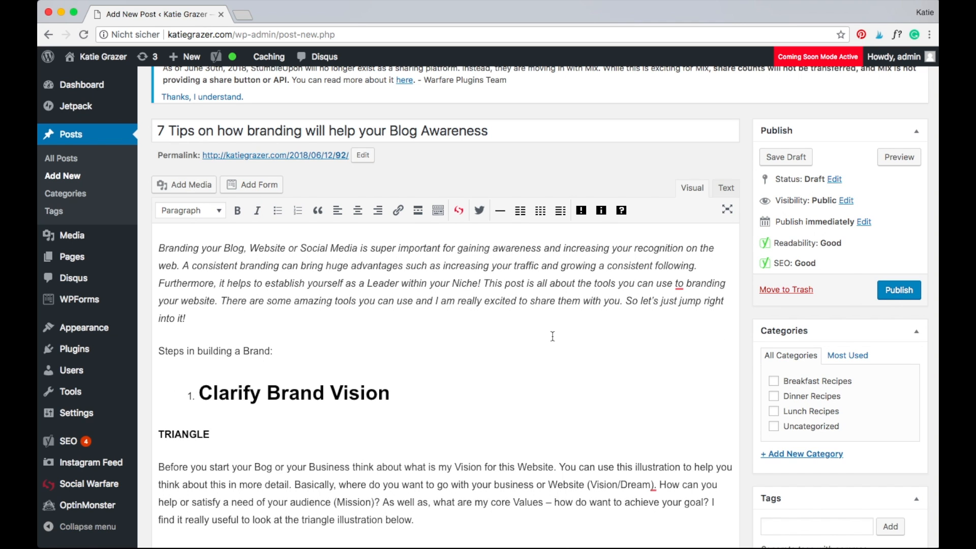
Check the Yoast analysis again for the focus keyword's use in the first paragraph
{"action": "scroll", "coordinate": [552, 336], "scroll_direction": "down", "scroll_amount": 20}
{"action": "scroll", "coordinate": [553, 337], "scroll_direction": "down", "scroll_amount": 20}
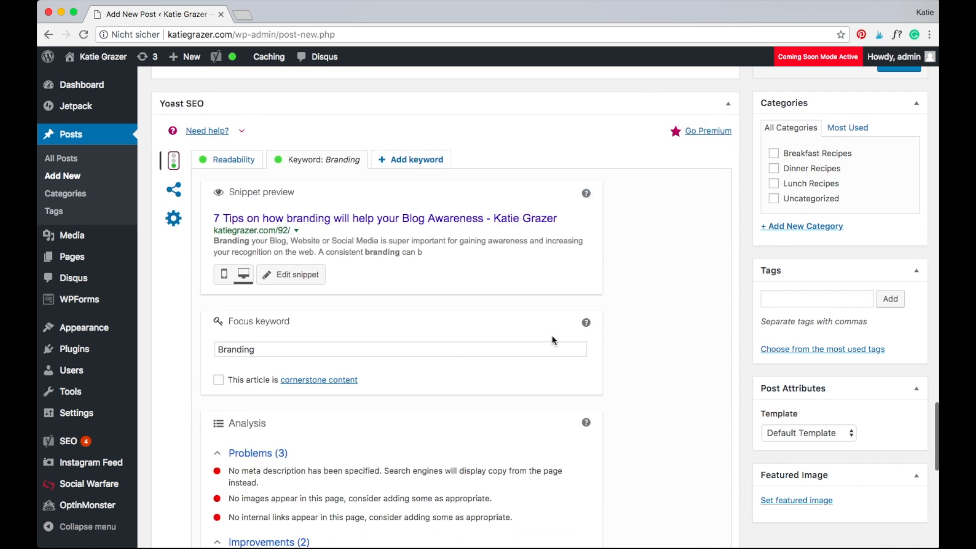
{"action": "scroll", "coordinate": [554, 341], "scroll_direction": "down", "scroll_amount": 3}
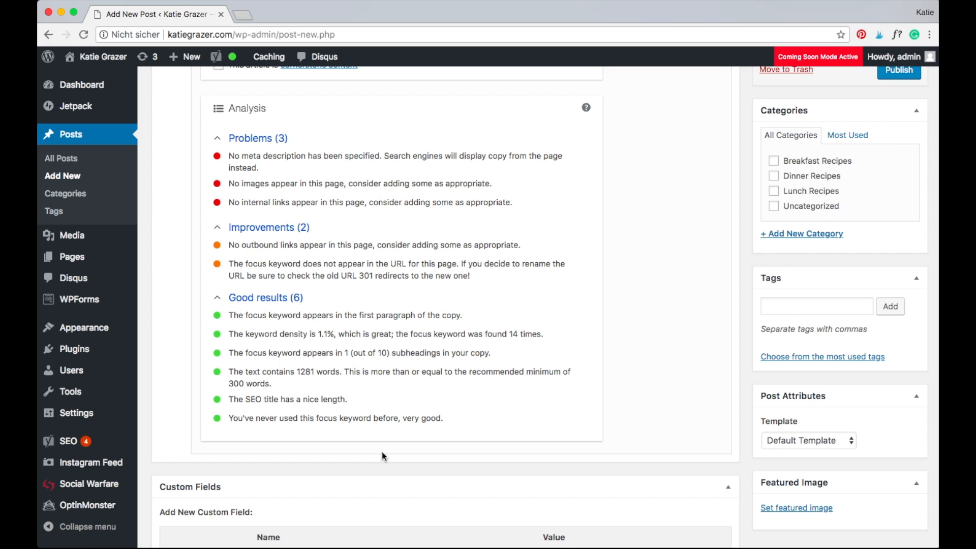
{"action": "left_click_drag", "start_coordinate": [234, 315], "coordinate": [471, 316]}
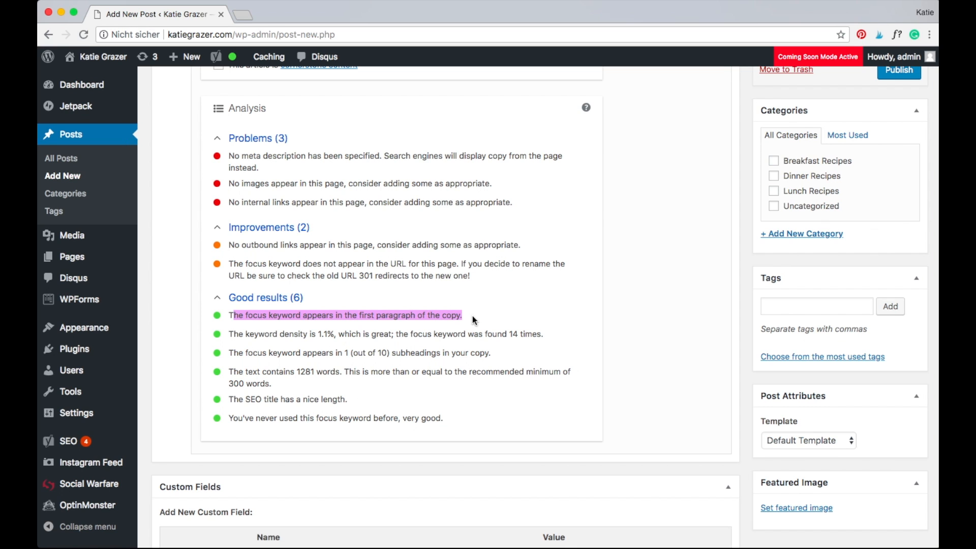
{"action": "left_click", "coordinate": [667, 338]}
Review the post's overall readability and SEO ratings together with the remaining problems and improvements in the Yoast analysis
{"action": "scroll", "coordinate": [667, 338], "scroll_direction": "up", "scroll_amount": 10}
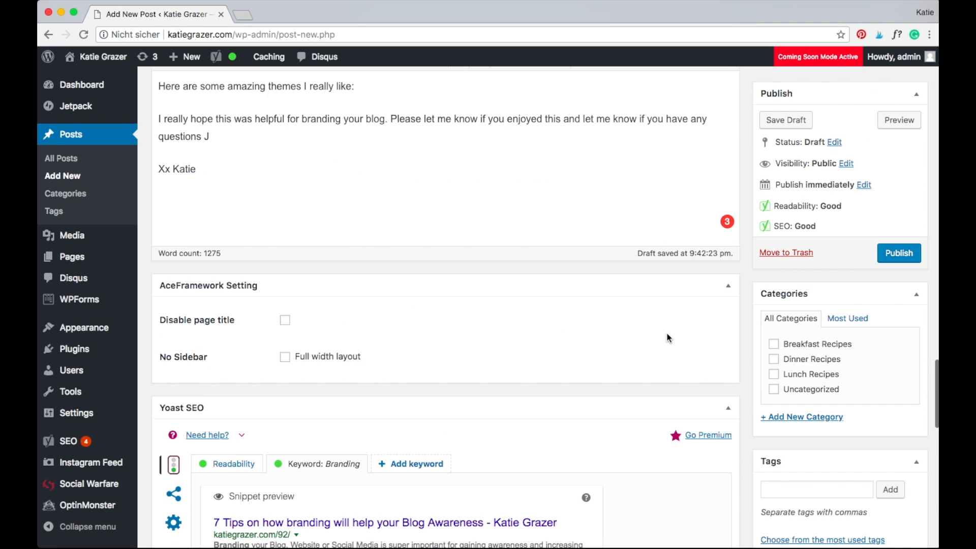
{"action": "scroll", "coordinate": [667, 336], "scroll_direction": "down", "scroll_amount": 3}
{"action": "scroll", "coordinate": [667, 336], "scroll_direction": "up", "scroll_amount": 8}
{"action": "scroll", "coordinate": [668, 335], "scroll_direction": "up", "scroll_amount": 3}
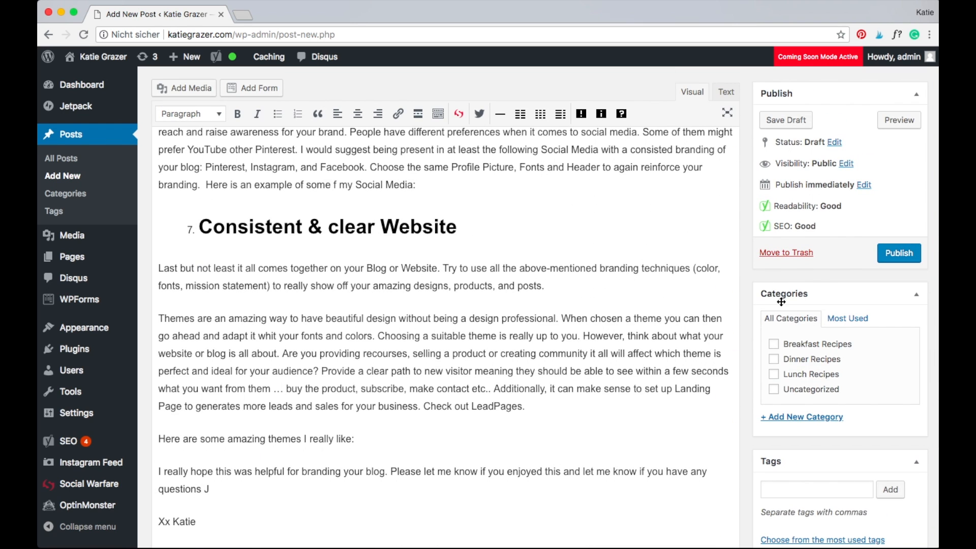
{"action": "scroll", "coordinate": [778, 425], "scroll_direction": "down", "scroll_amount": 15}
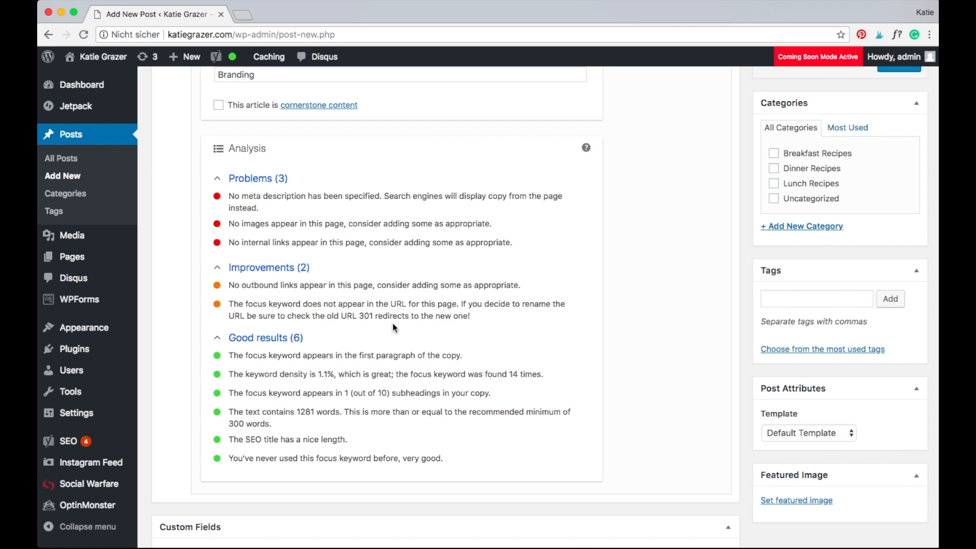
{"action": "scroll", "coordinate": [749, 312], "scroll_direction": "up", "scroll_amount": 6}
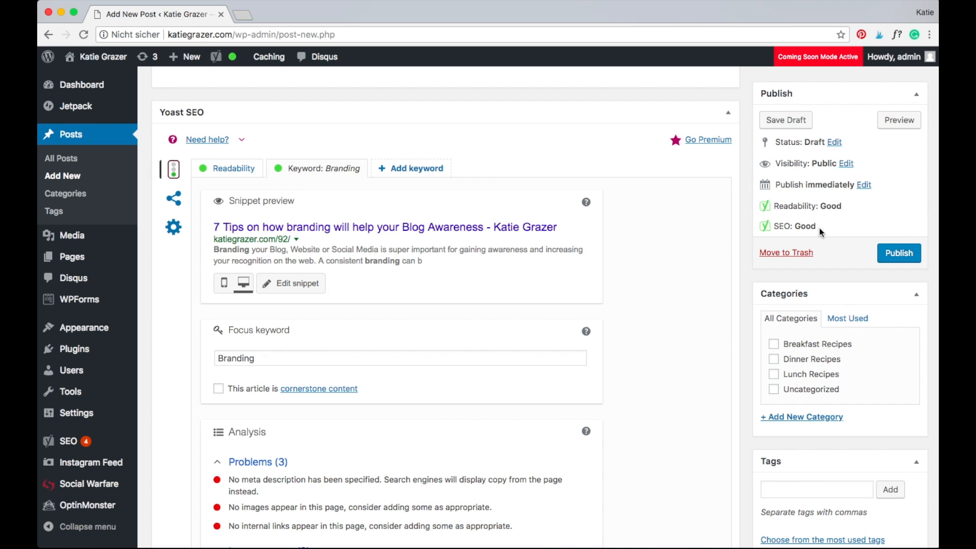
{"action": "scroll", "coordinate": [745, 233], "scroll_direction": "down", "scroll_amount": 10}
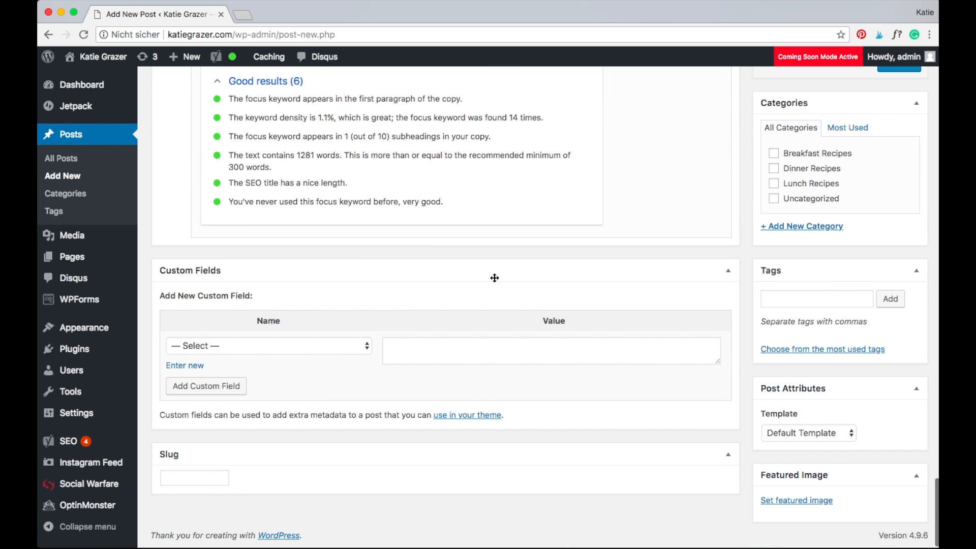
{"action": "scroll", "coordinate": [427, 259], "scroll_direction": "up", "scroll_amount": 5}
{"action": "scroll", "coordinate": [376, 129], "scroll_direction": "down", "scroll_amount": 2}
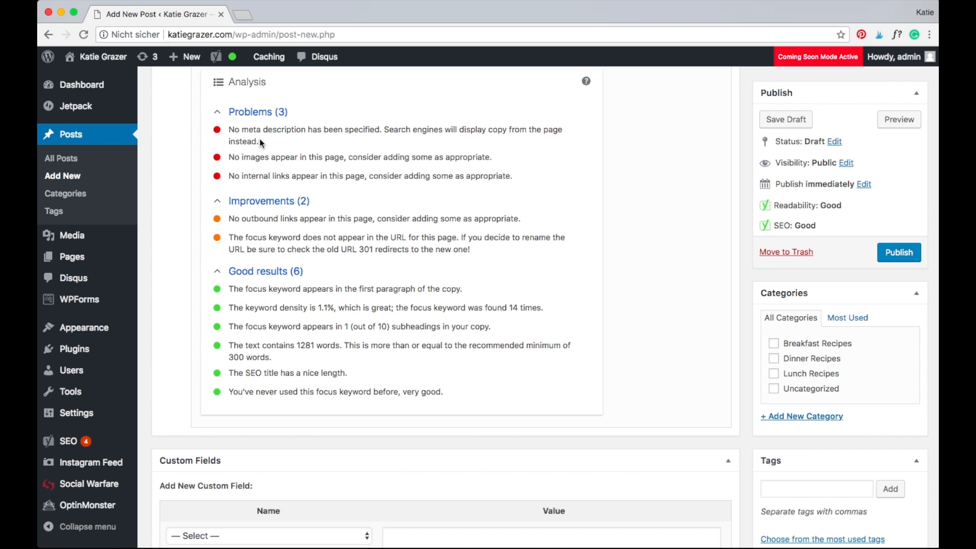
Examine the meta description problem and compare the snippet preview with the post's introductory paragraph
{"action": "triple_click", "coordinate": [242, 133]}
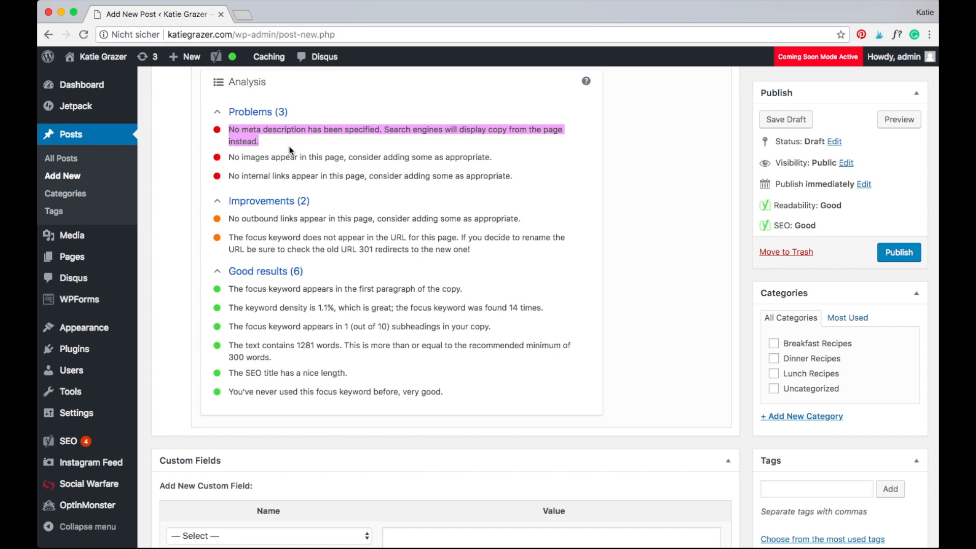
{"action": "scroll", "coordinate": [360, 145], "scroll_direction": "up", "scroll_amount": 5}
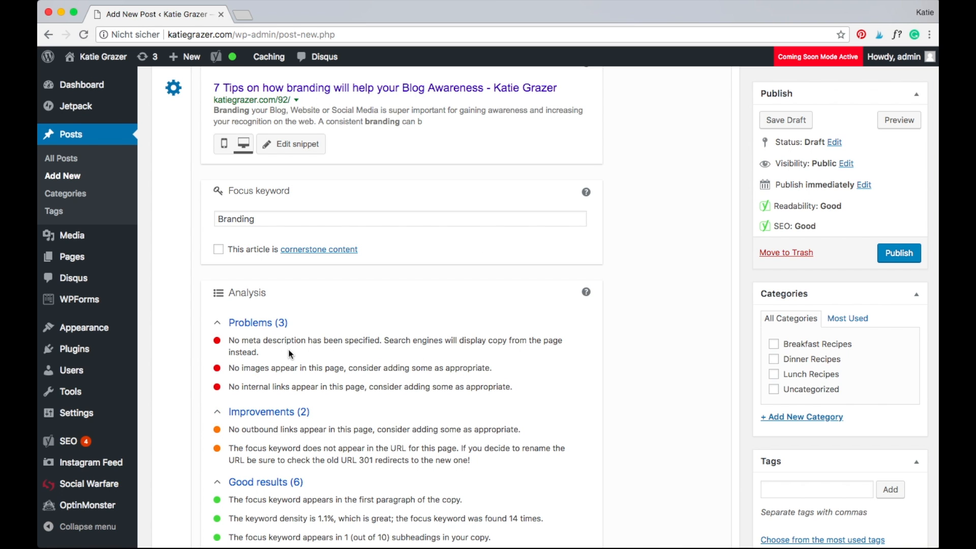
{"action": "scroll", "coordinate": [288, 349], "scroll_direction": "up", "scroll_amount": 1}
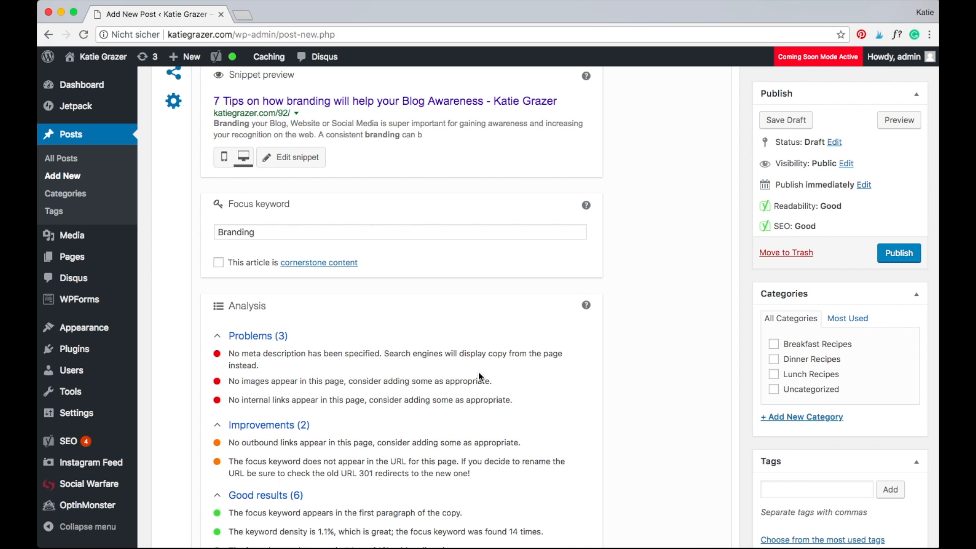
{"action": "scroll", "coordinate": [479, 376], "scroll_direction": "up", "scroll_amount": 20}
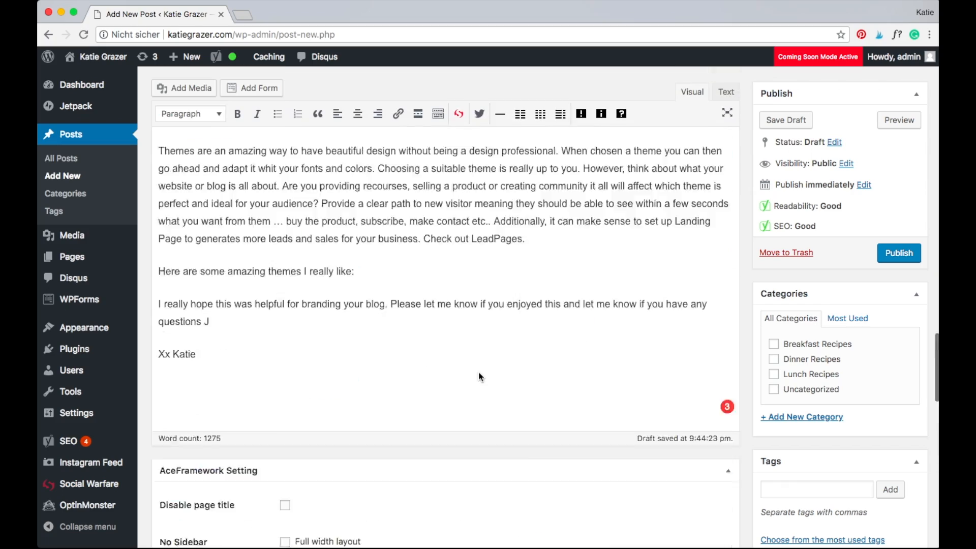
{"action": "scroll", "coordinate": [479, 372], "scroll_direction": "up", "scroll_amount": 15}
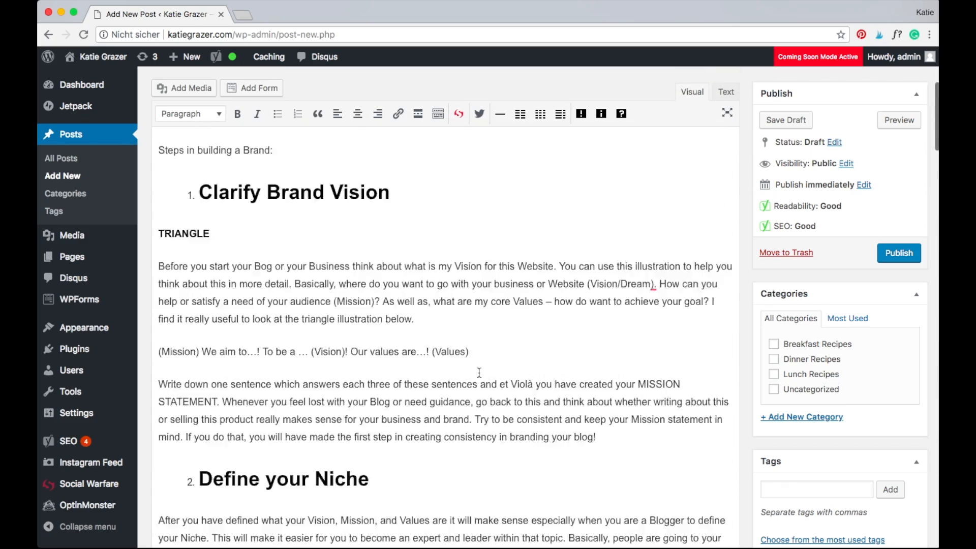
{"action": "left_click_drag", "start_coordinate": [158, 299], "coordinate": [193, 362]}
{"action": "scroll", "coordinate": [404, 375], "scroll_direction": "down", "scroll_amount": 5}
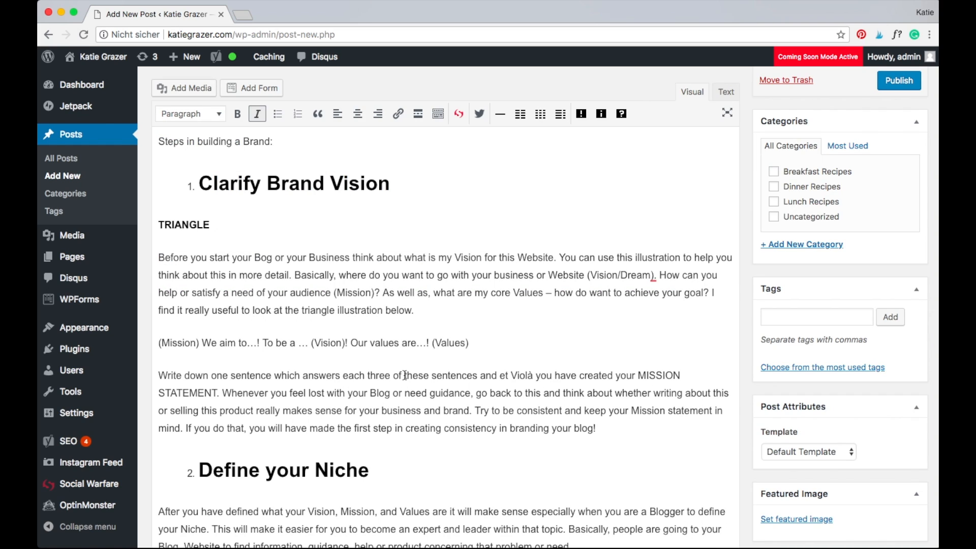
{"action": "scroll", "coordinate": [404, 376], "scroll_direction": "down", "scroll_amount": 20}
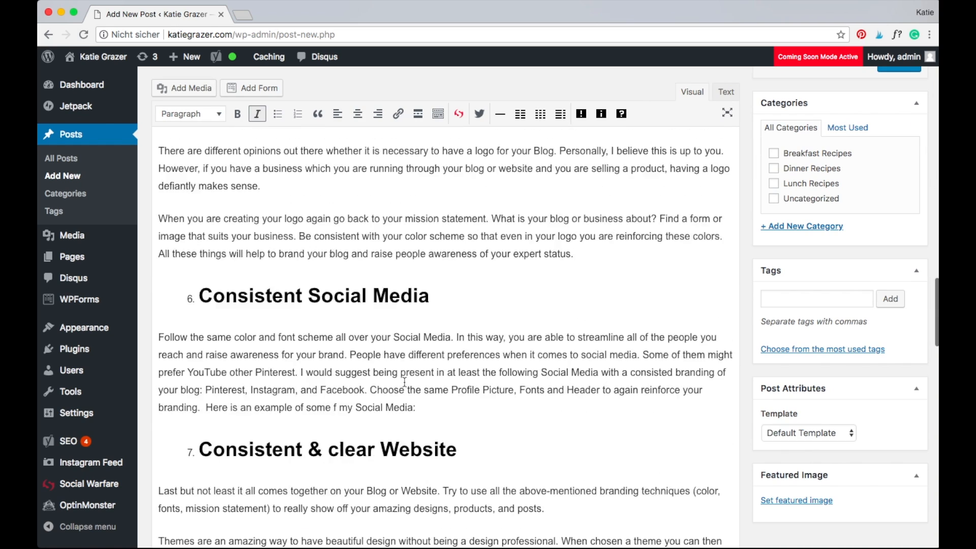
{"action": "scroll", "coordinate": [405, 382], "scroll_direction": "down", "scroll_amount": 9}
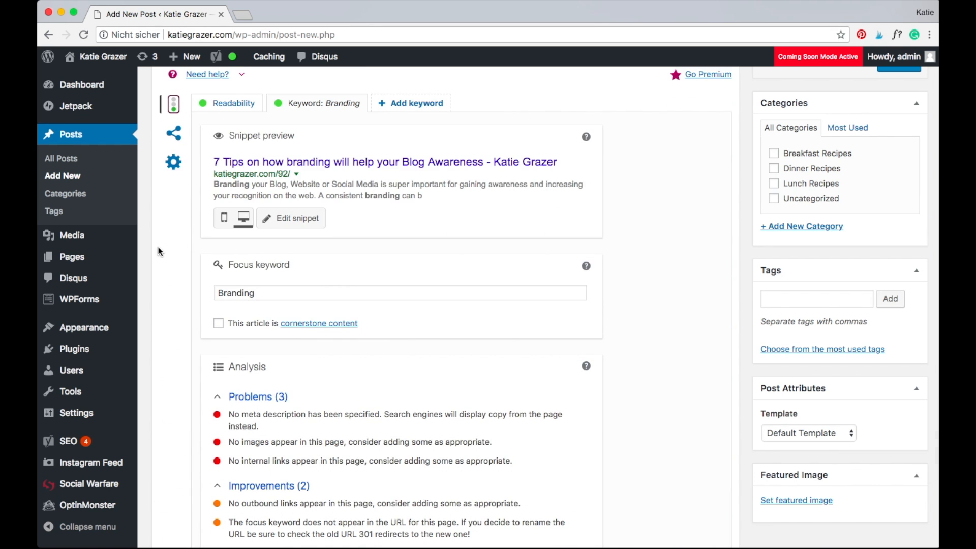
{"action": "scroll", "coordinate": [159, 245], "scroll_direction": "up", "scroll_amount": 1}
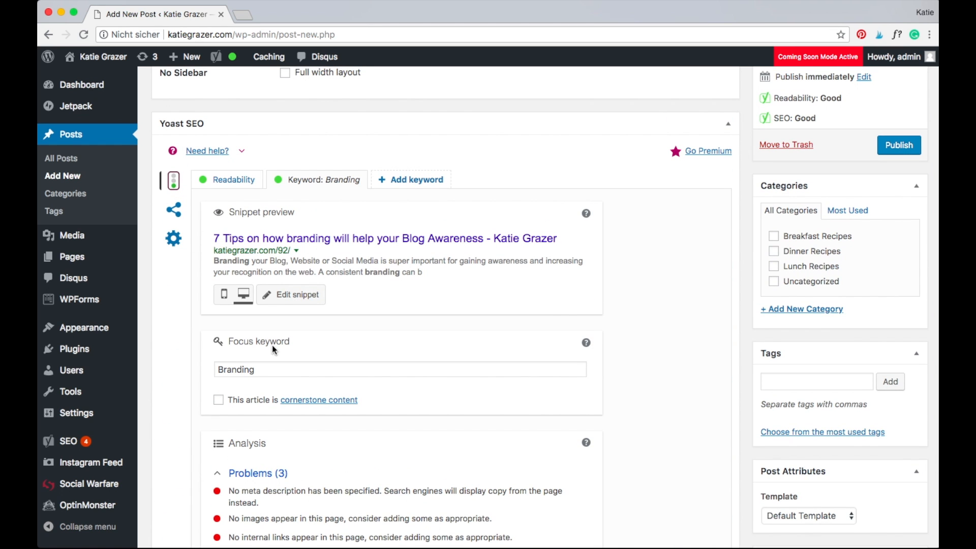
Begin the snippet's meta description with "In this Post I am going to show you how branding will help your blog get amazing awareness on the Web"
{"action": "left_click", "coordinate": [290, 300]}
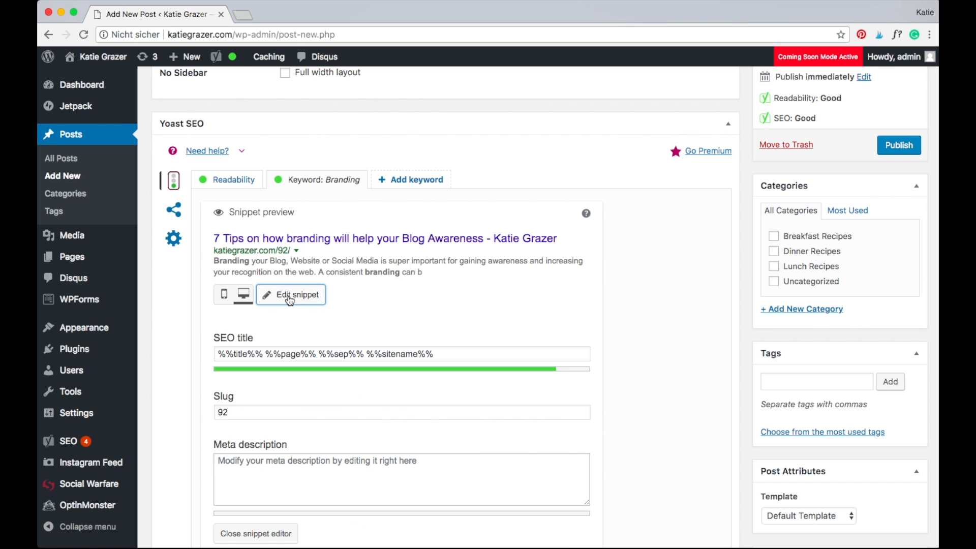
{"action": "scroll", "coordinate": [350, 264], "scroll_direction": "down", "scroll_amount": 4}
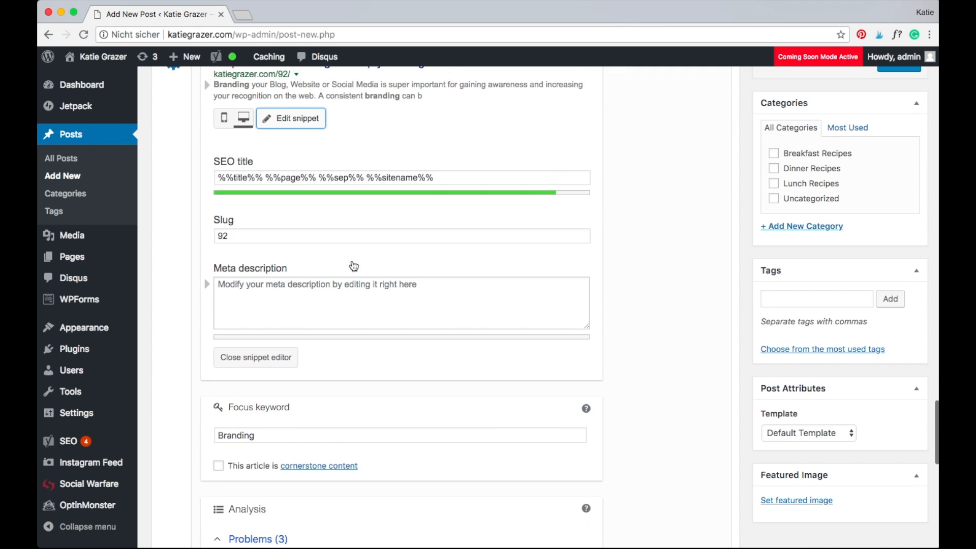
{"action": "left_click", "coordinate": [308, 304]}
{"action": "scroll", "coordinate": [307, 304], "scroll_direction": "up", "scroll_amount": 3}
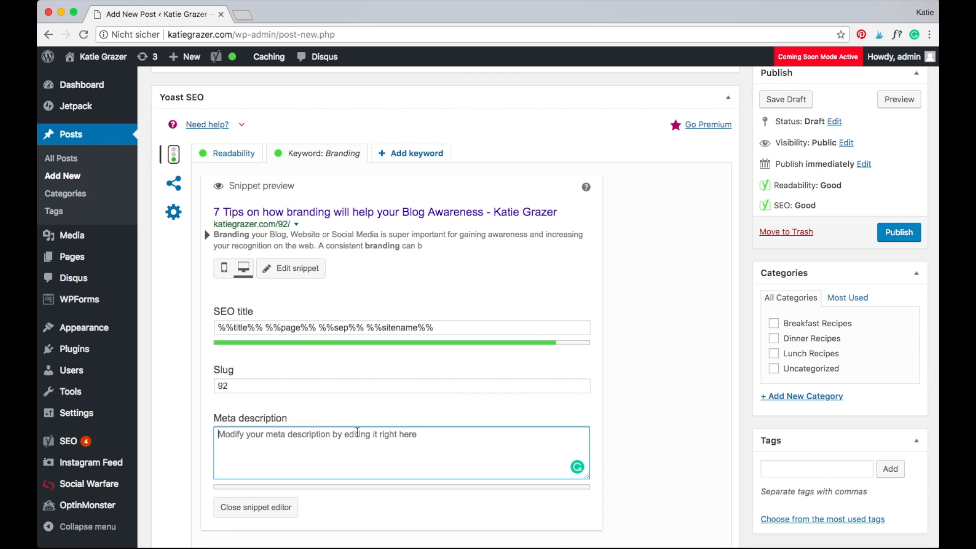
{"action": "type", "text": "In this Po"}
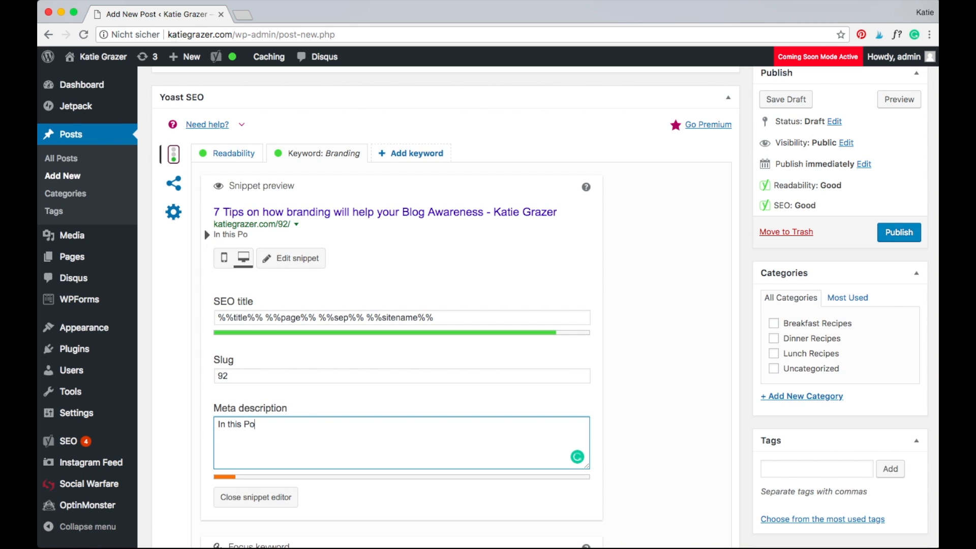
{"action": "type", "text": "st I am gfoin"}
{"action": "key", "text": "BackSpace"}
{"action": "key", "text": "BackSpace"}
{"action": "key", "text": "BackSpace"}
{"action": "key", "text": "BackSpace"}
{"action": "type", "text": "oing to show"}
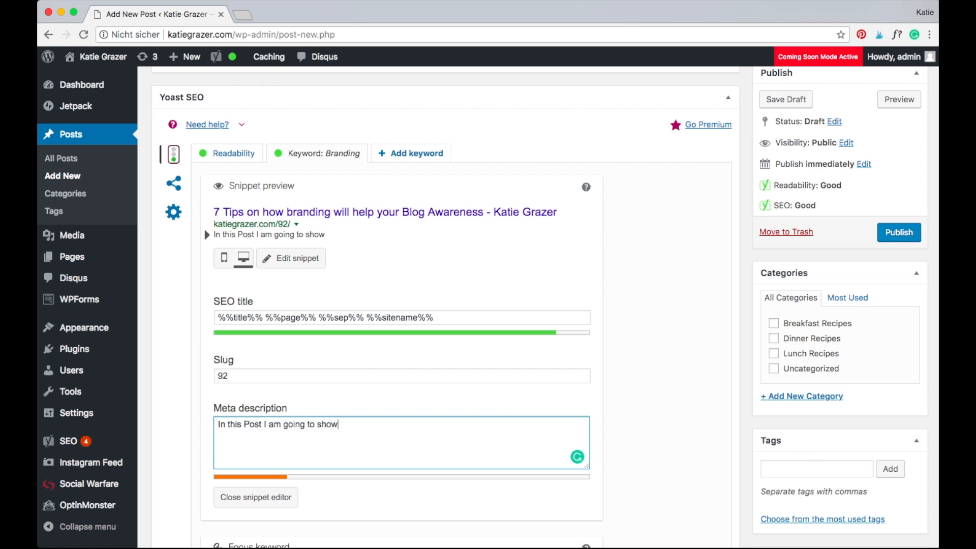
{"action": "type", "text": " you how b"}
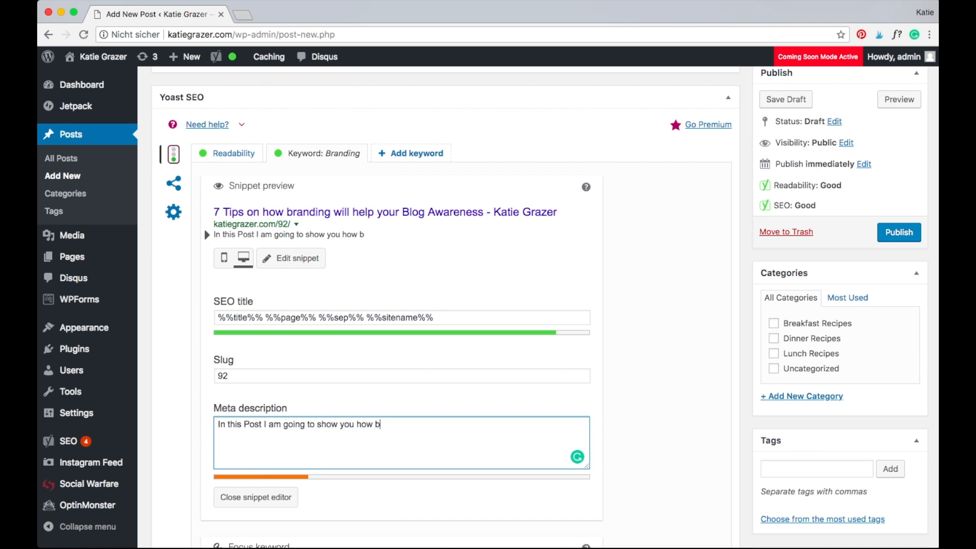
{"action": "type", "text": "randing"}
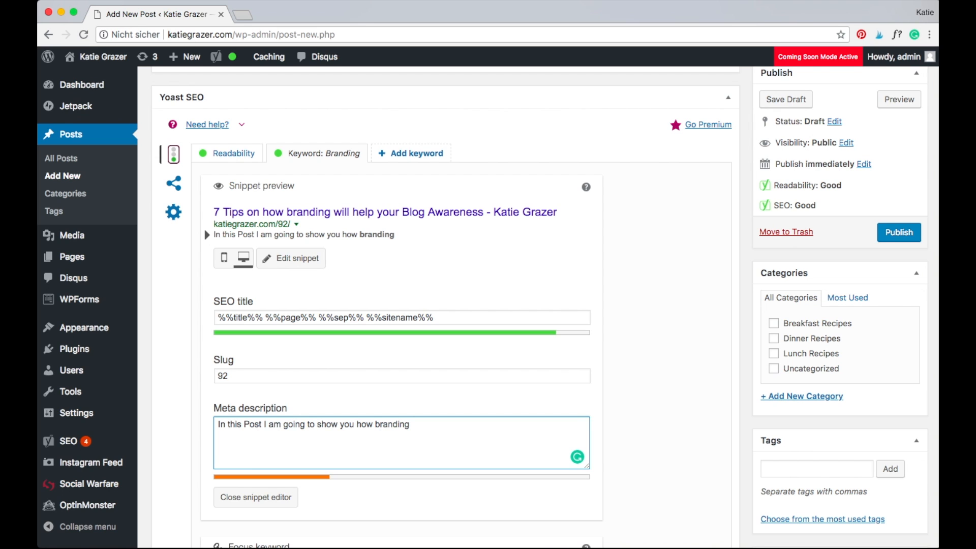
{"action": "type", "text": " will help your blog get amazing awareness on the Web"}
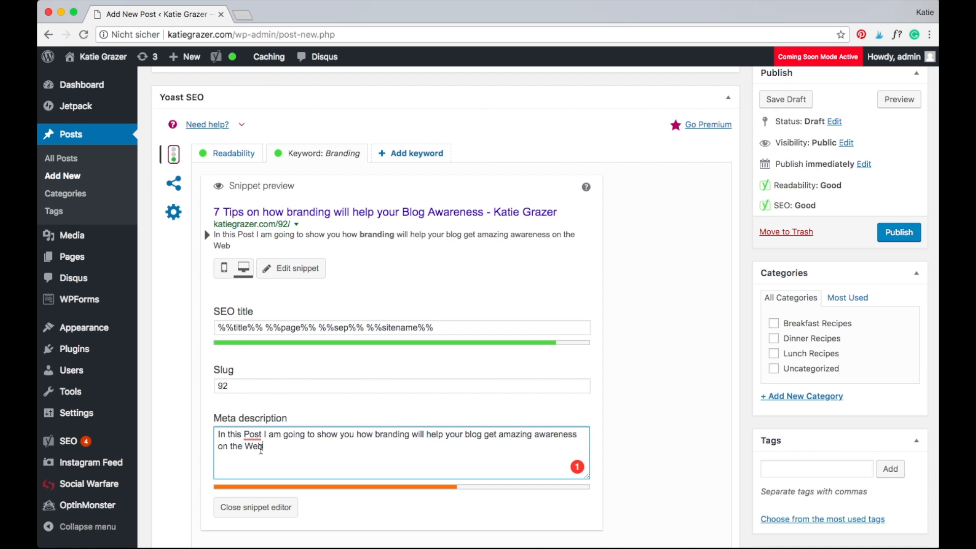
Complete the meta description with "! Using these 7 Tips your Blog Traffic will explode!" and add a comma after "In this Post"
{"action": "type", "text": "! Using these "}
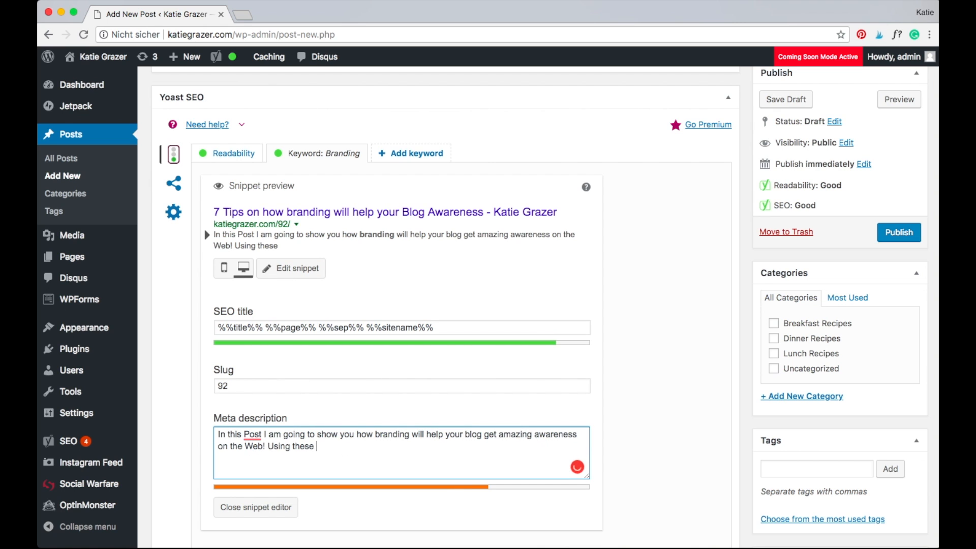
{"action": "type", "text": "7 Tips your Bl"}
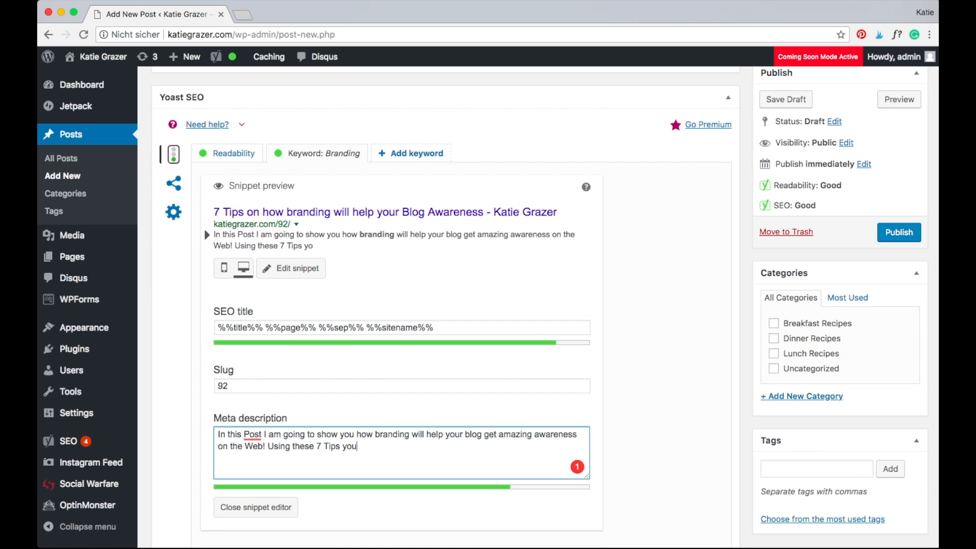
{"action": "type", "text": "og Traffic will explode"}
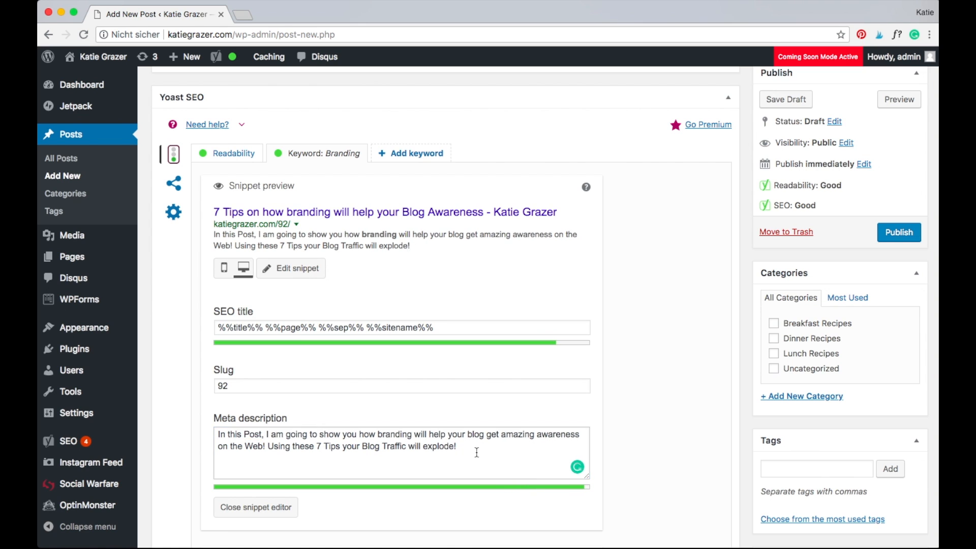
{"action": "left_click", "coordinate": [477, 452]}
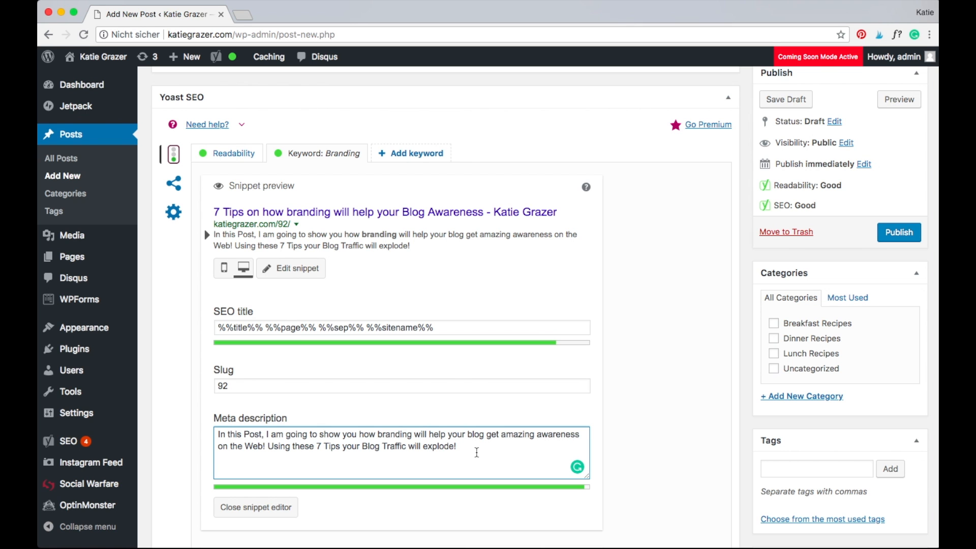
Check the Yoast analysis for the meta description's keyword use and length, and for the internal links problem
{"action": "scroll", "coordinate": [477, 453], "scroll_direction": "down", "scroll_amount": 10}
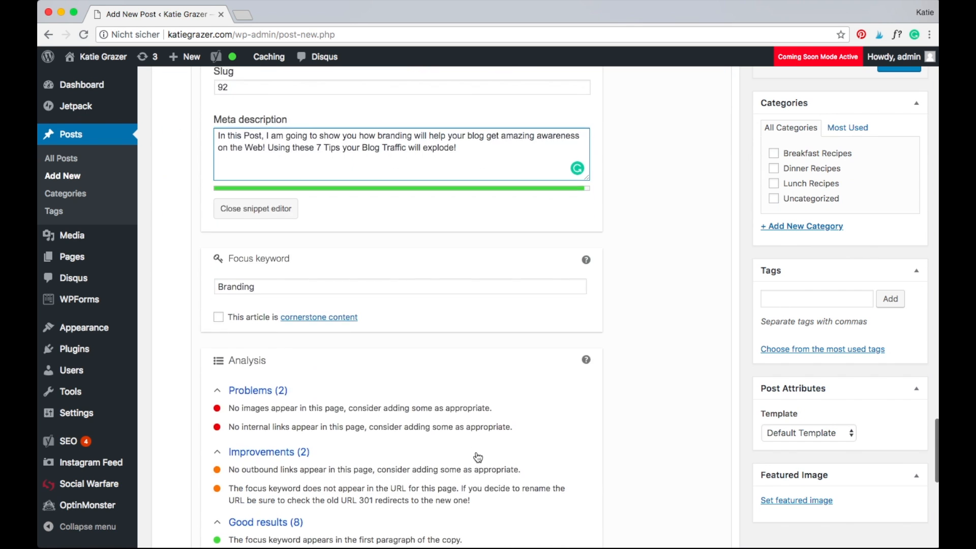
{"action": "scroll", "coordinate": [477, 453], "scroll_direction": "down", "scroll_amount": 1}
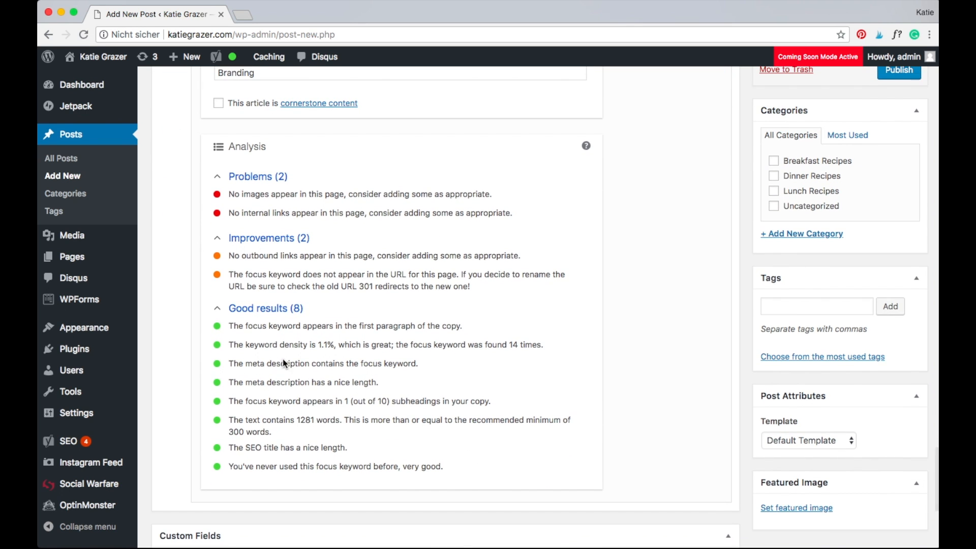
{"action": "left_click_drag", "start_coordinate": [443, 364], "coordinate": [229, 366]}
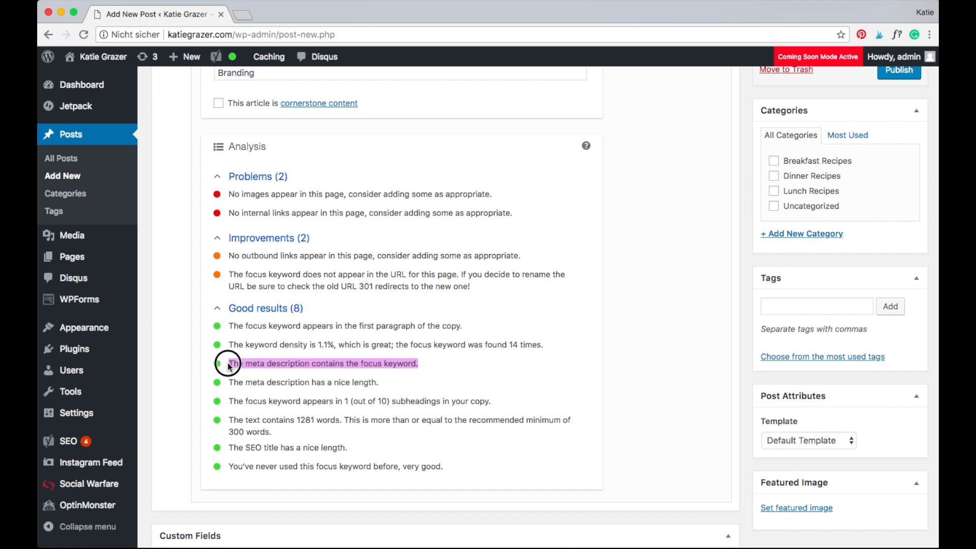
{"action": "left_click", "coordinate": [246, 413]}
{"action": "left_click_drag", "start_coordinate": [400, 384], "coordinate": [219, 391]}
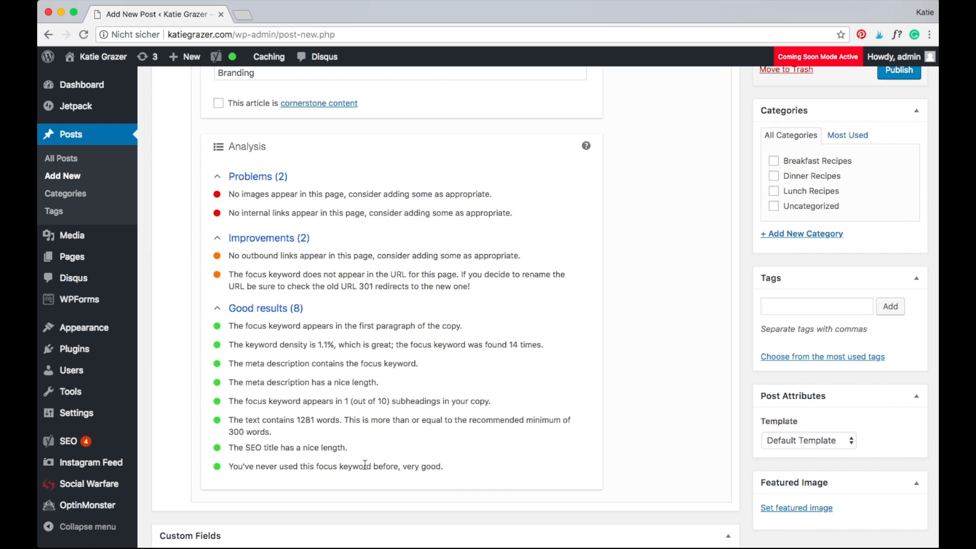
{"action": "scroll", "coordinate": [364, 465], "scroll_direction": "up", "scroll_amount": 2}
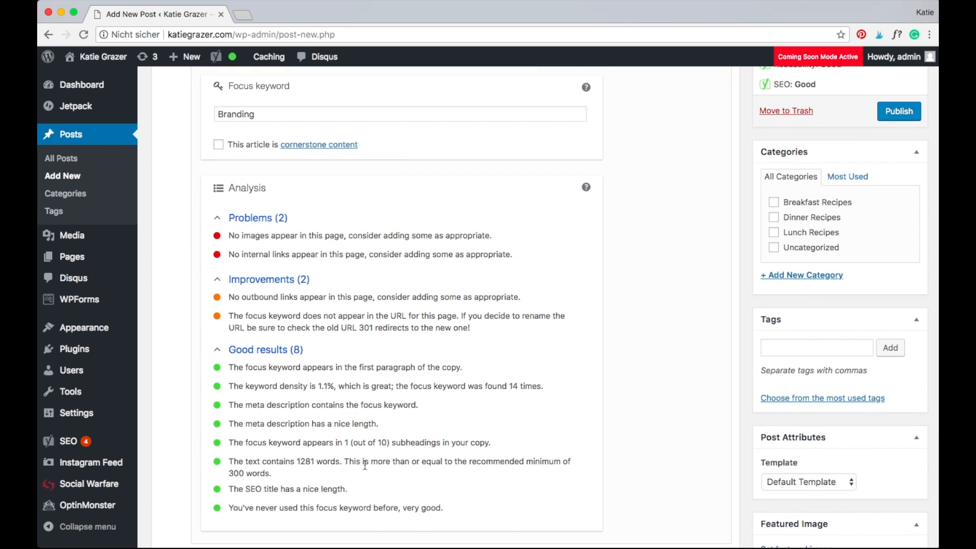
{"action": "left_click_drag", "start_coordinate": [230, 252], "coordinate": [518, 253]}
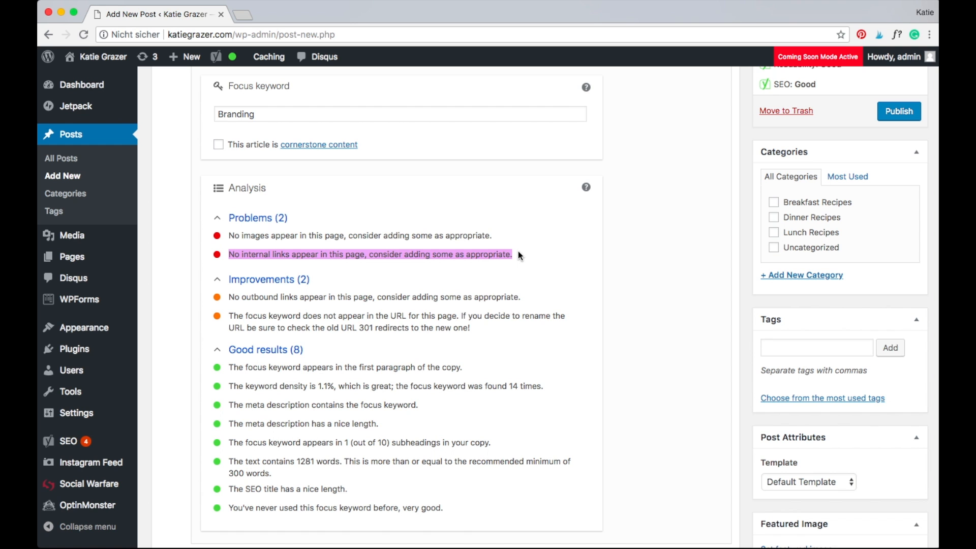
Find the "Canva:" heading in the post, open canva.com in a new browser tab and copy its web address
{"action": "scroll", "coordinate": [456, 310], "scroll_direction": "up", "scroll_amount": 2}
{"action": "scroll", "coordinate": [456, 311], "scroll_direction": "up", "scroll_amount": 20}
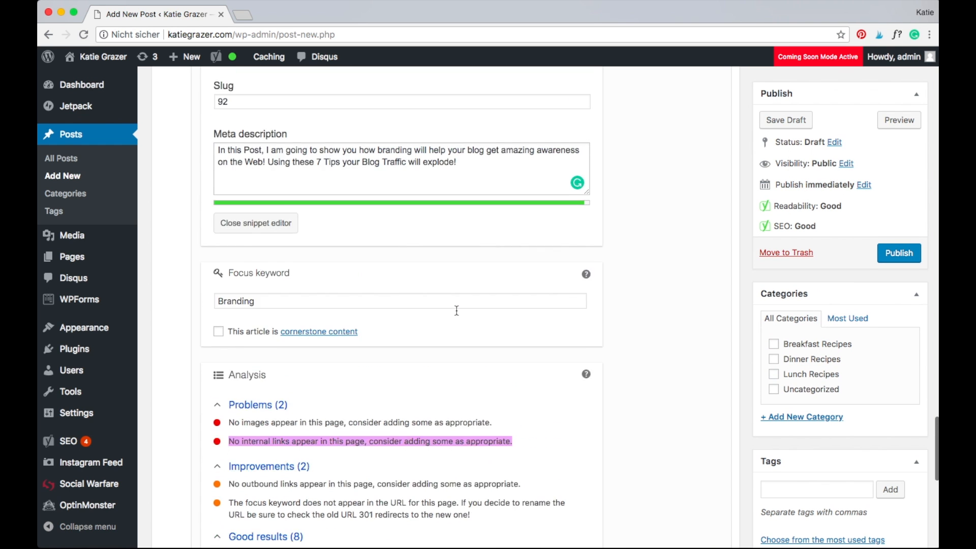
{"action": "scroll", "coordinate": [457, 311], "scroll_direction": "up", "scroll_amount": 5}
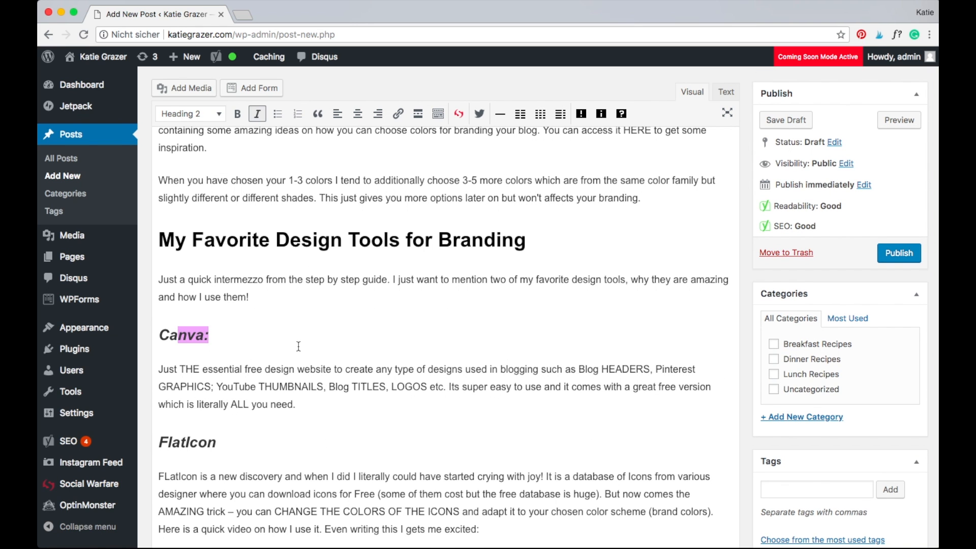
{"action": "left_click", "coordinate": [214, 338]}
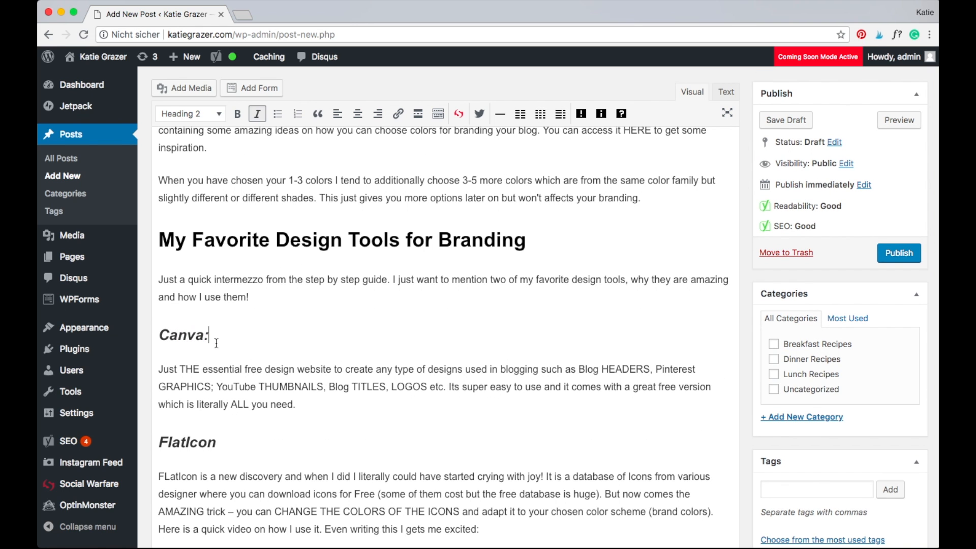
{"action": "type", "text": ":"}
{"action": "key", "text": "super+t"}
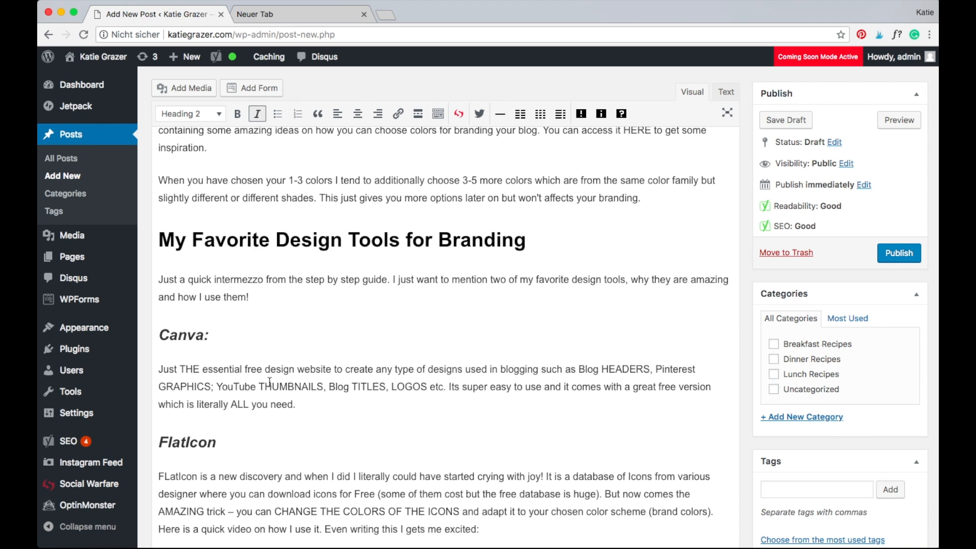
{"action": "type", "text": "canva"}
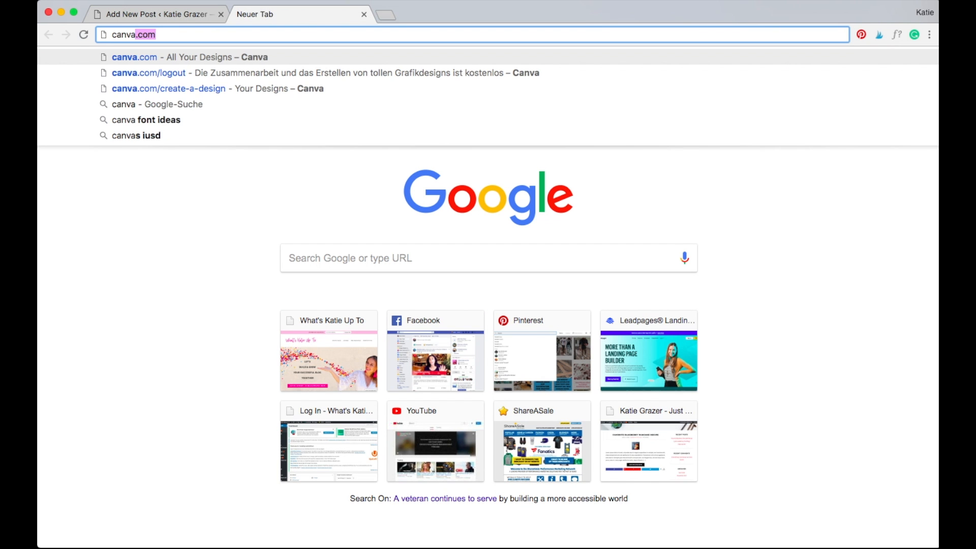
{"action": "key", "text": "Return"}
{"action": "left_click", "coordinate": [318, 35]}
{"action": "key", "text": "ctrl+c"}
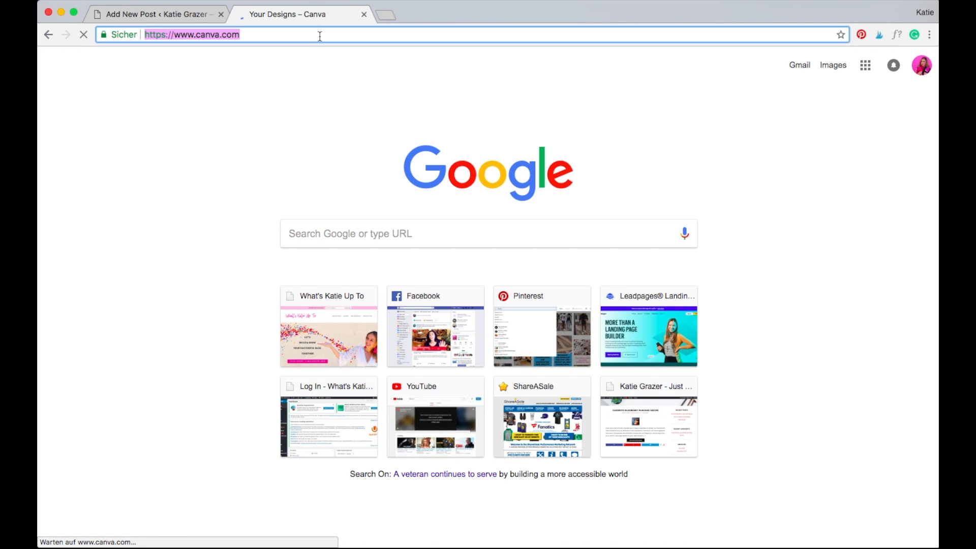
{"action": "left_click", "coordinate": [133, 15]}
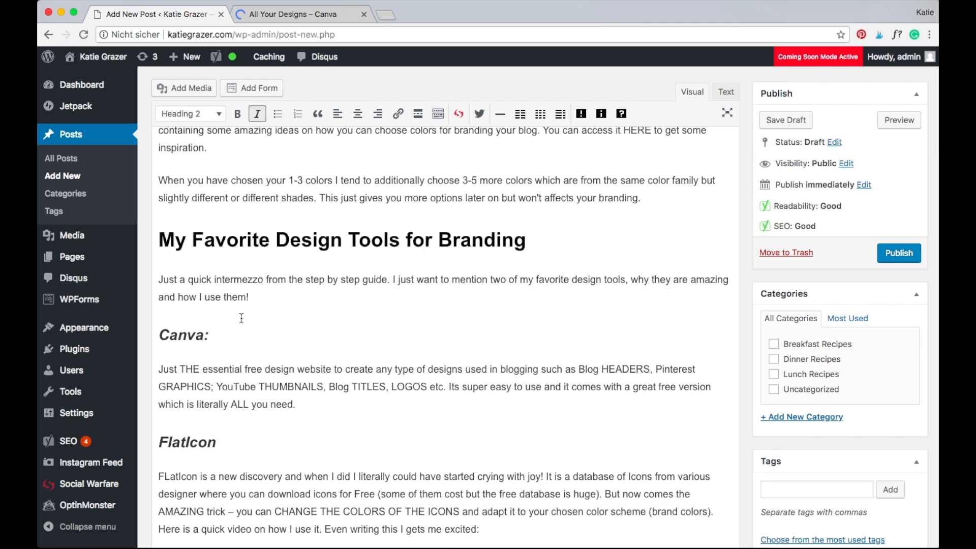
{"action": "left_click_drag", "start_coordinate": [223, 328], "coordinate": [148, 330]}
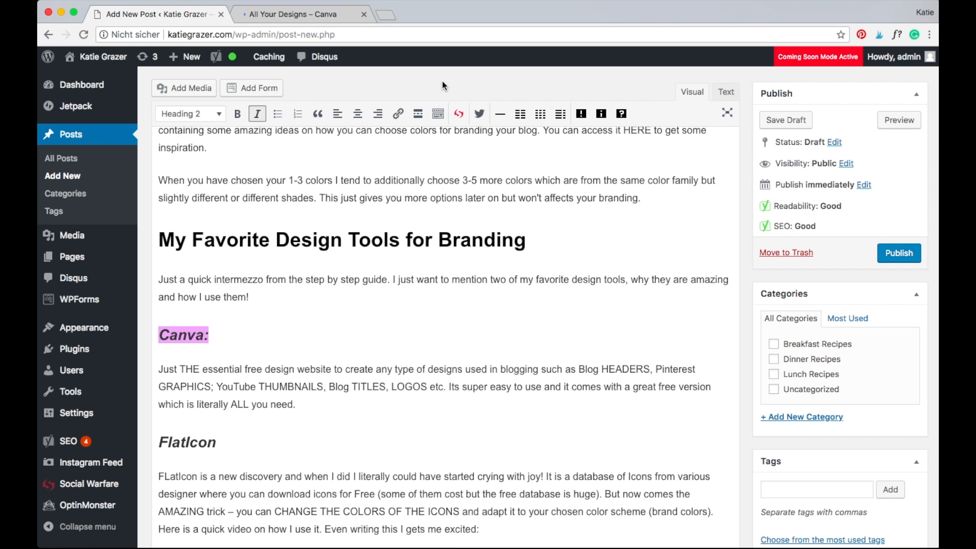
{"action": "left_click", "coordinate": [398, 115]}
{"action": "key", "text": "ctrl+v"}
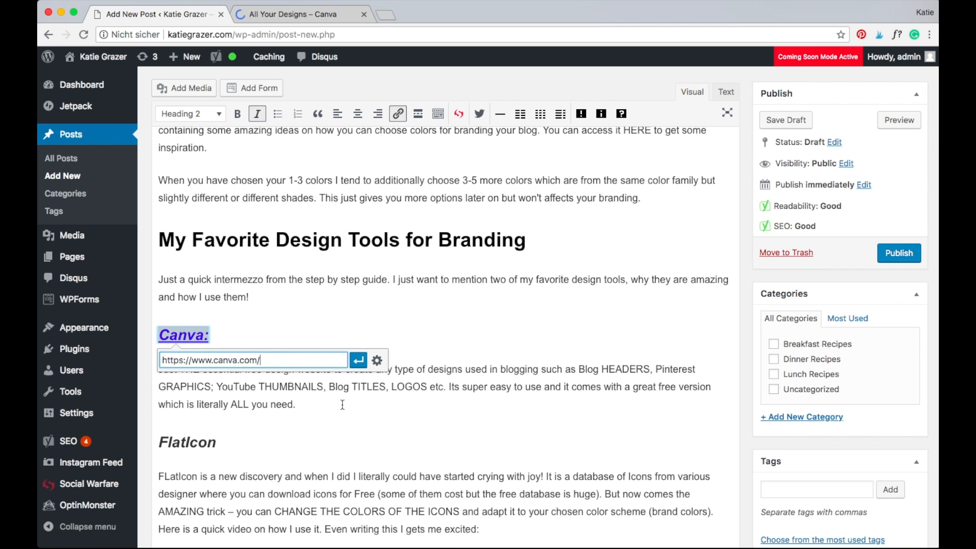
{"action": "left_click", "coordinate": [359, 361]}
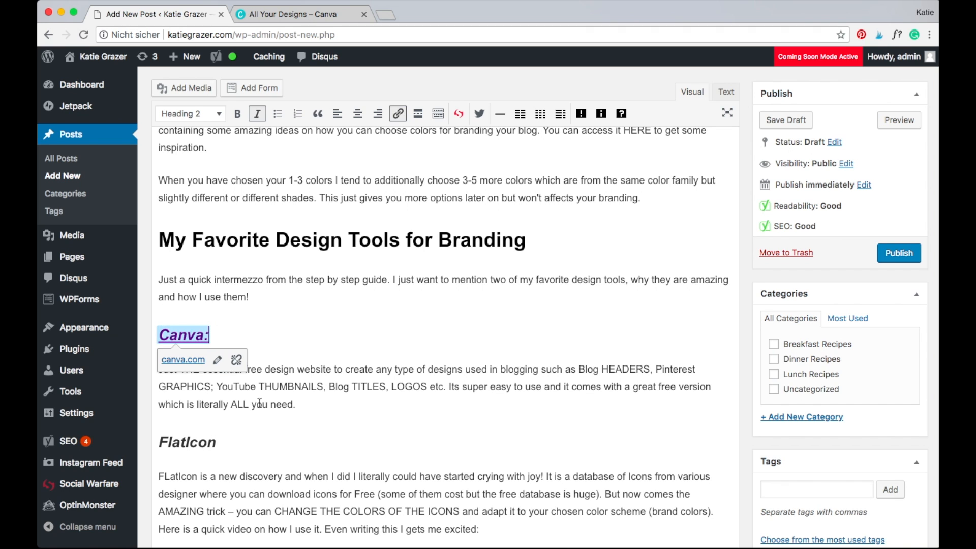
{"action": "left_click", "coordinate": [306, 404]}
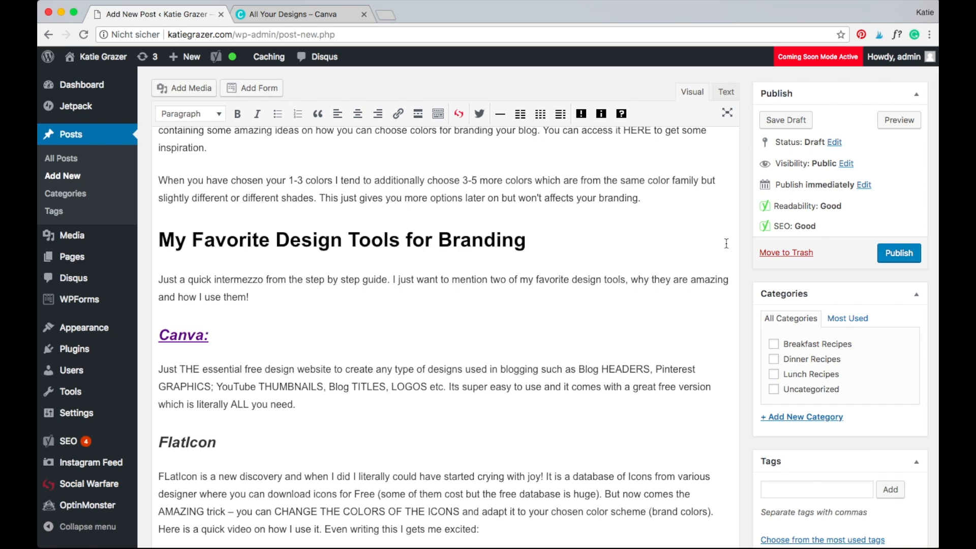
Recheck the Yoast analysis for the outbound link result and the remaining internal links problem
{"action": "scroll", "coordinate": [744, 204], "scroll_direction": "down", "scroll_amount": 15}
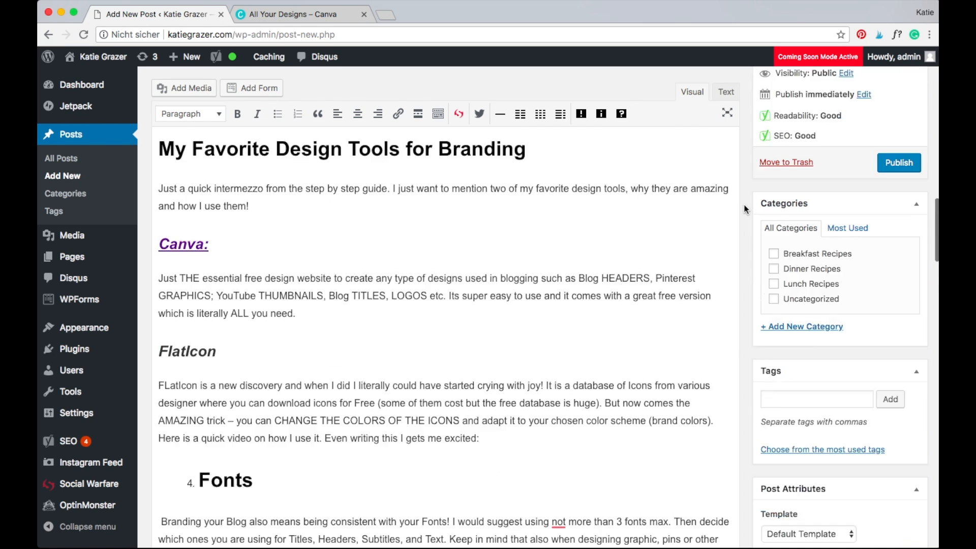
{"action": "scroll", "coordinate": [744, 204], "scroll_direction": "down", "scroll_amount": 8}
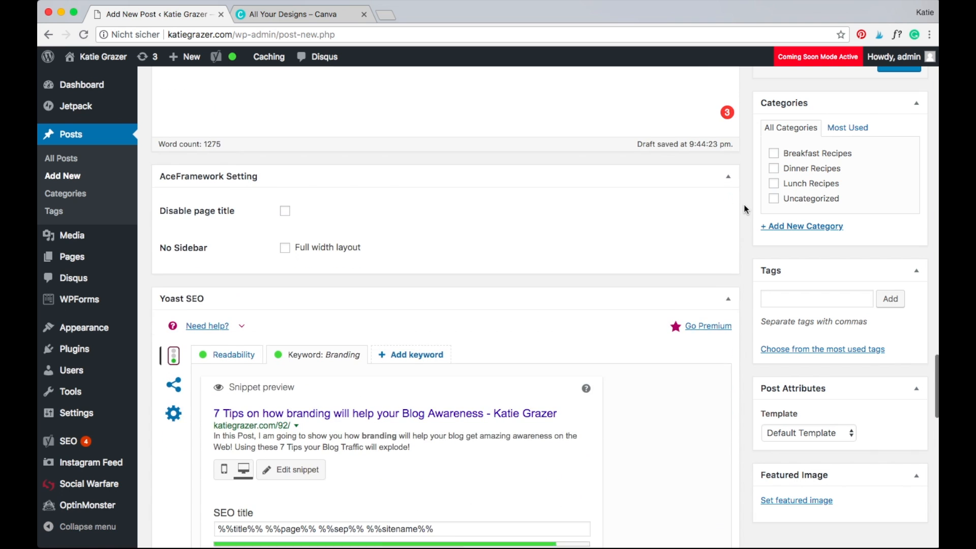
{"action": "scroll", "coordinate": [743, 204], "scroll_direction": "down", "scroll_amount": 7}
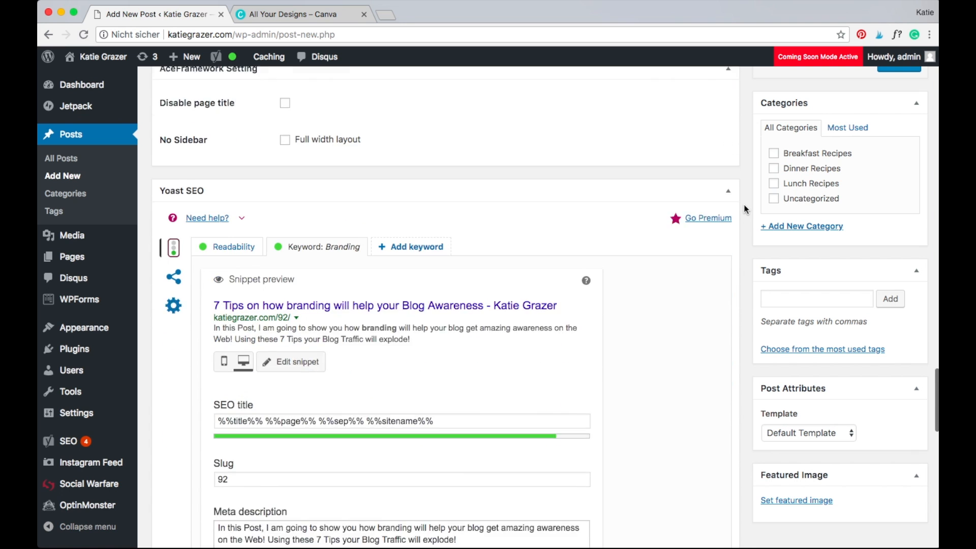
{"action": "scroll", "coordinate": [743, 204], "scroll_direction": "down", "scroll_amount": 5}
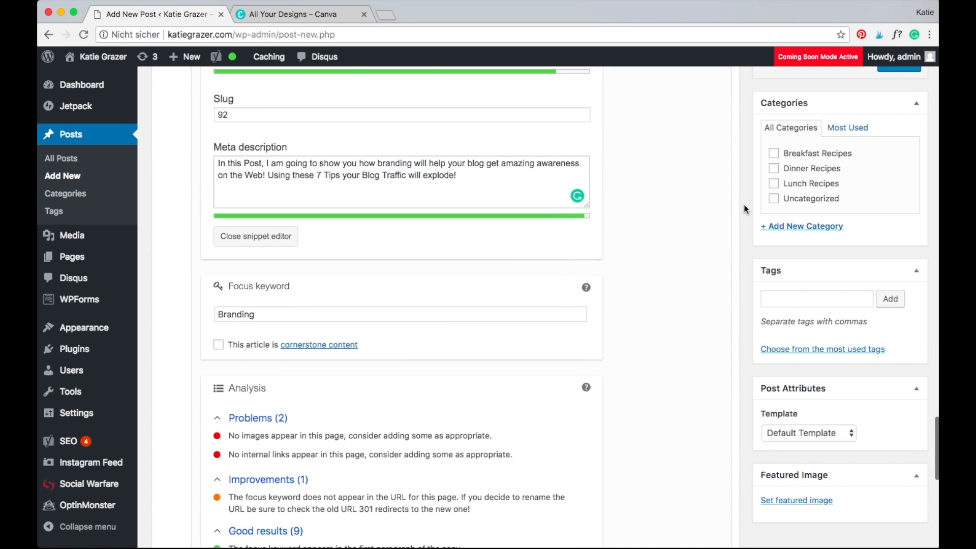
{"action": "scroll", "coordinate": [743, 205], "scroll_direction": "down", "scroll_amount": 1}
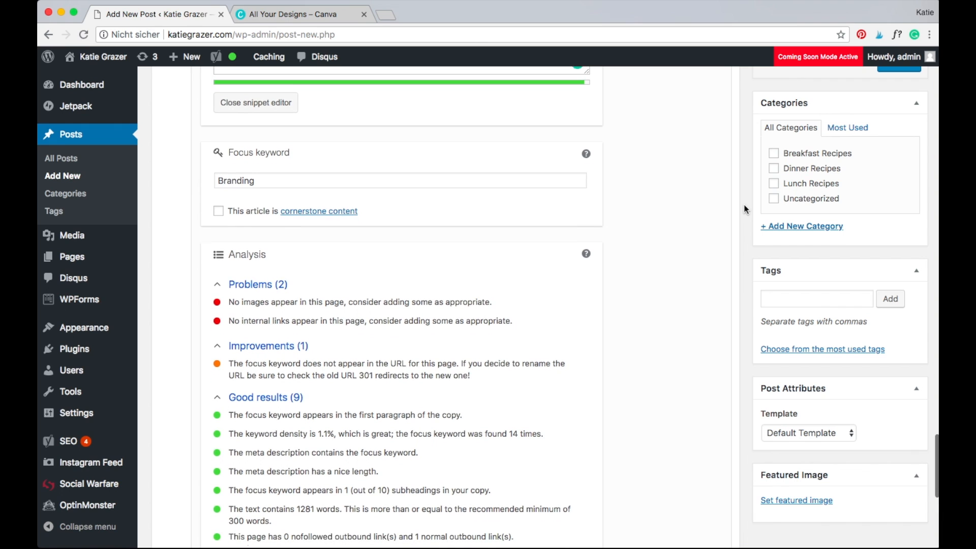
{"action": "left_click_drag", "start_coordinate": [235, 317], "coordinate": [299, 319]}
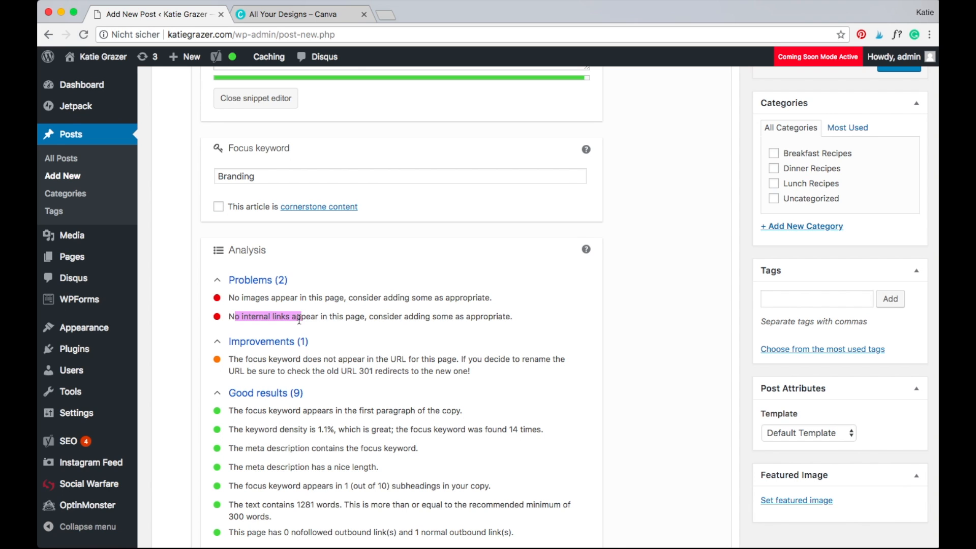
Check the missing images problem in the Yoast analysis, and add a new empty line below the sign-off at the end of the post
{"action": "left_click", "coordinate": [260, 312]}
{"action": "left_click_drag", "start_coordinate": [234, 299], "coordinate": [330, 299]}
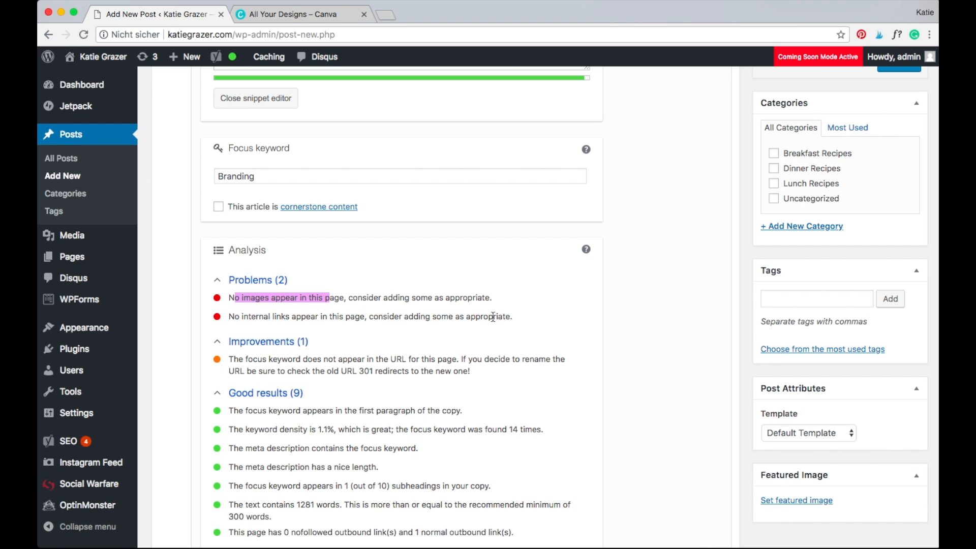
{"action": "scroll", "coordinate": [493, 317], "scroll_direction": "up", "scroll_amount": 15}
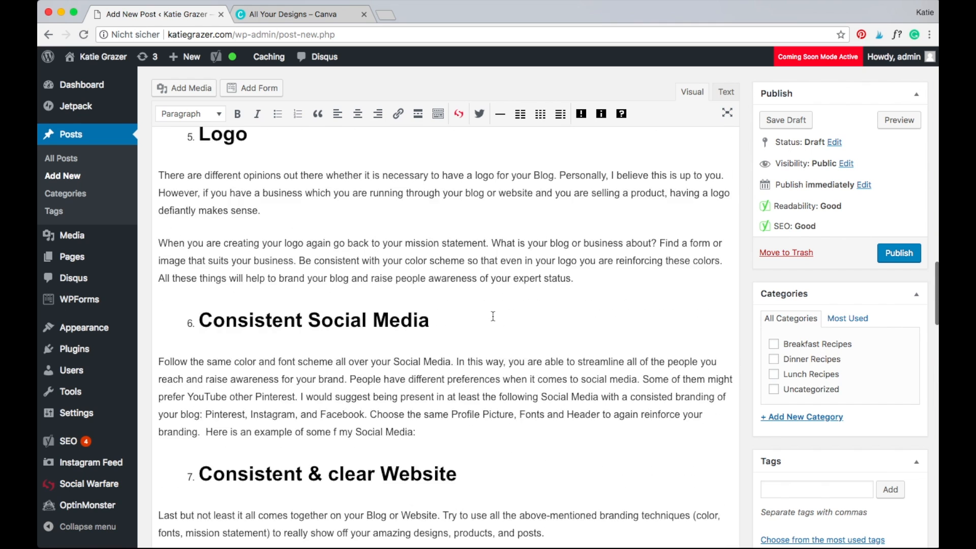
{"action": "scroll", "coordinate": [493, 317], "scroll_direction": "up", "scroll_amount": 15}
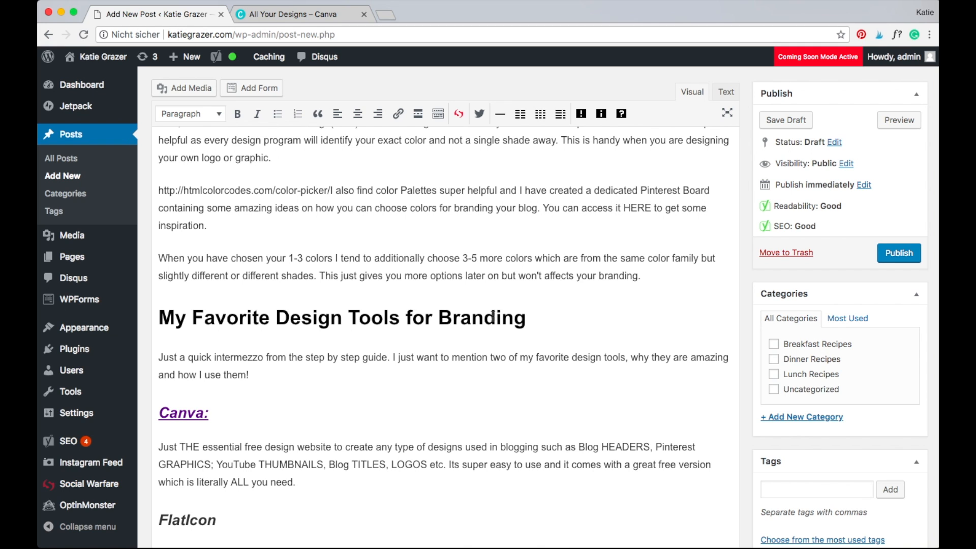
{"action": "scroll", "coordinate": [492, 316], "scroll_direction": "down", "scroll_amount": 20}
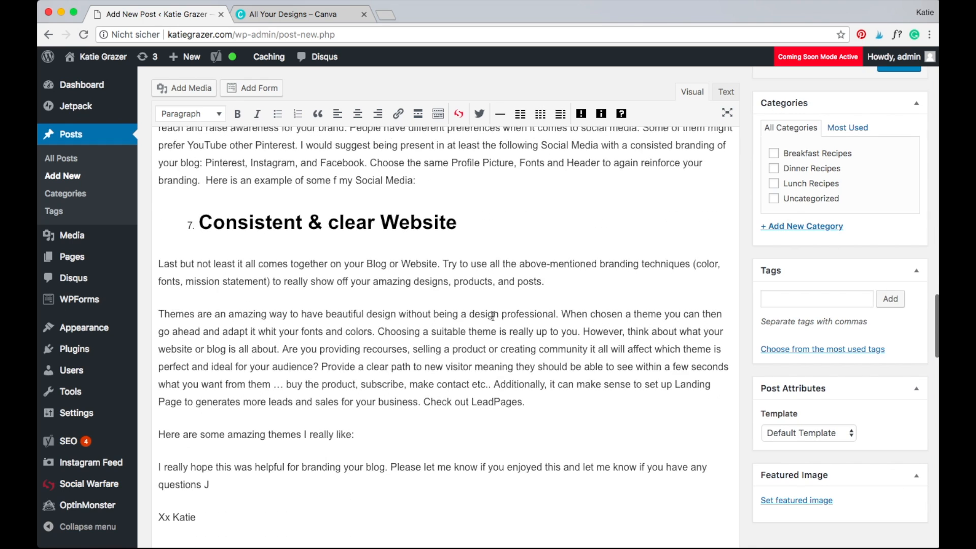
{"action": "scroll", "coordinate": [493, 316], "scroll_direction": "down", "scroll_amount": 2}
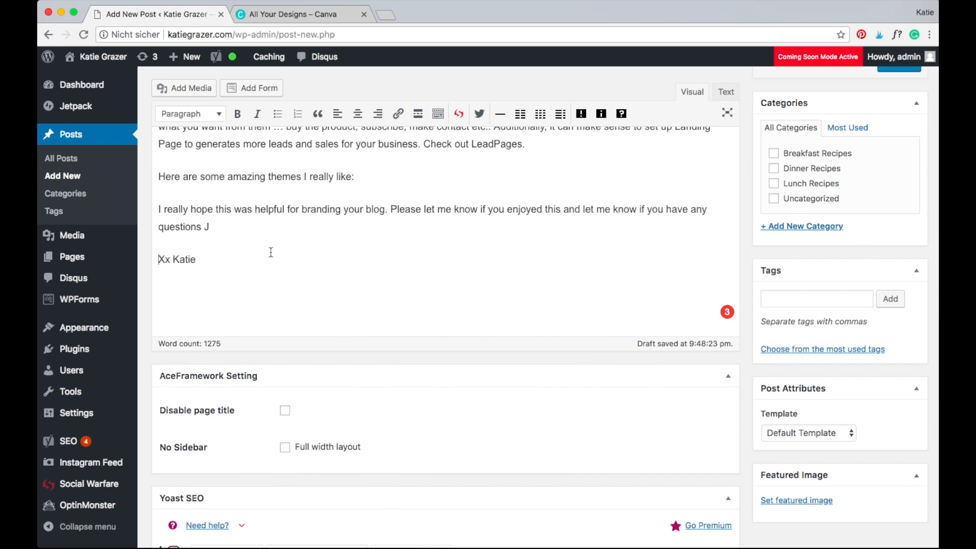
{"action": "left_click", "coordinate": [249, 263]}
{"action": "key", "text": "Return"}
{"action": "key", "text": "Return"}
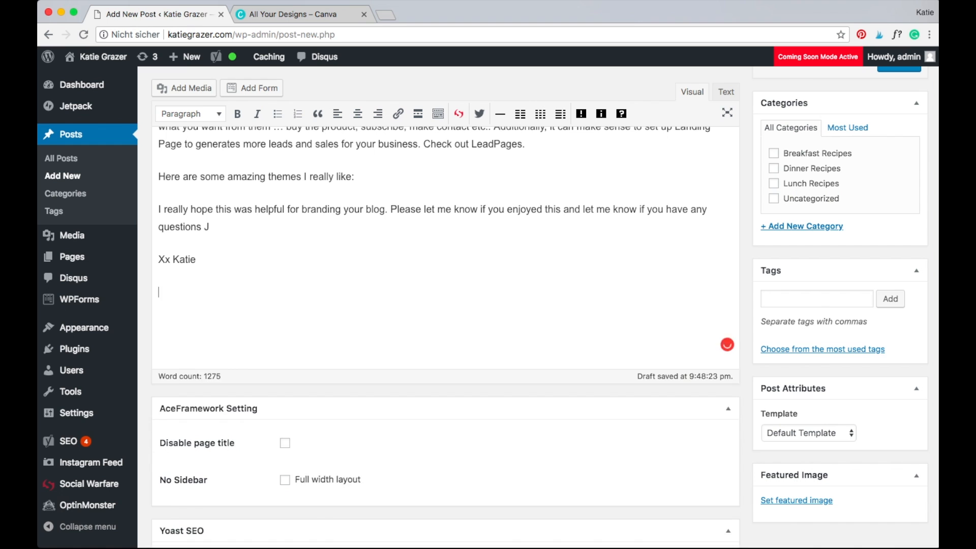
Insert 7-step-guide-to-branding-your-blog.png from the media library with the alt text "branding, blog branding, design ideas for blogger"
{"action": "left_click", "coordinate": [184, 89]}
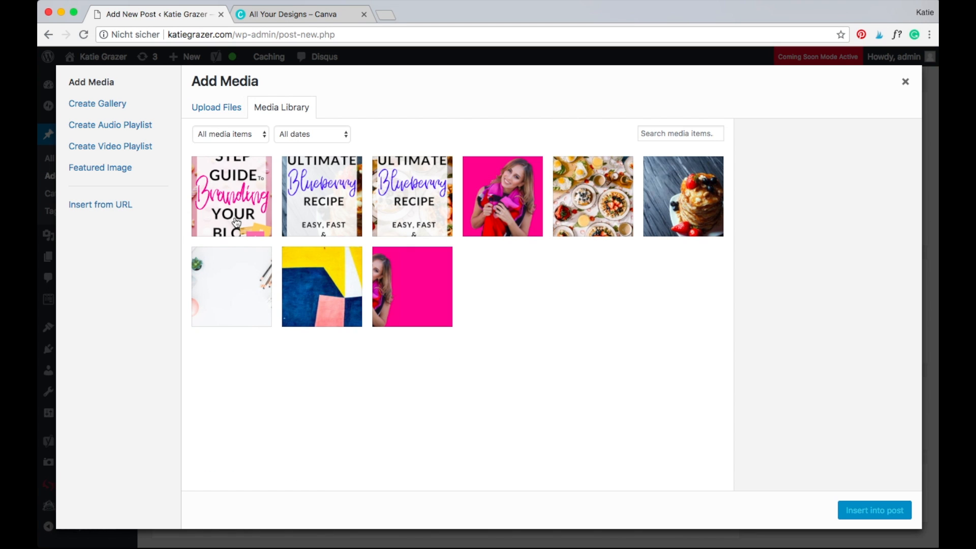
{"action": "left_click", "coordinate": [235, 223]}
{"action": "left_click", "coordinate": [863, 416]}
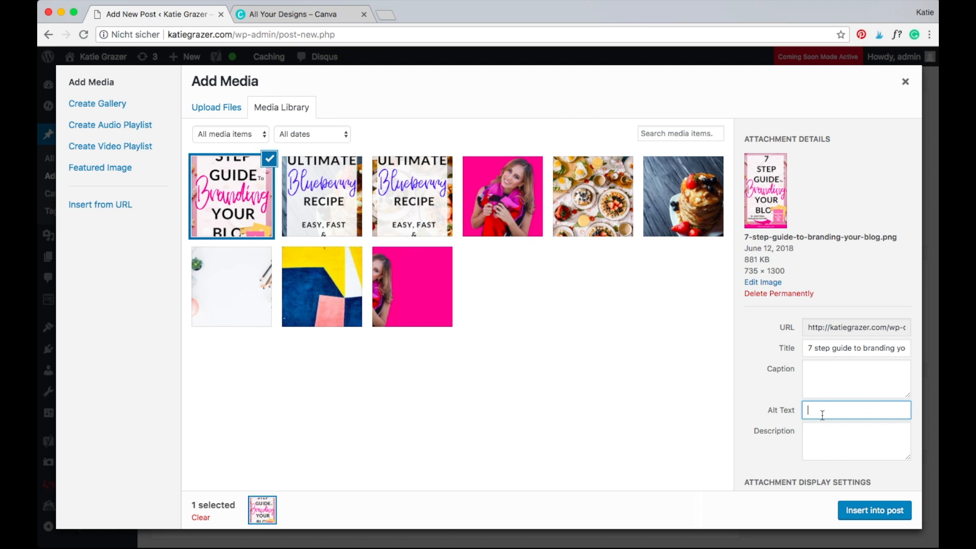
{"action": "type", "text": "branding, "}
{"action": "type", "text": "blog brandin"}
{"action": "type", "text": "g, design"}
{"action": "type", "text": " ideas for blo"}
{"action": "type", "text": "gger"}
{"action": "left_click", "coordinate": [876, 511]}
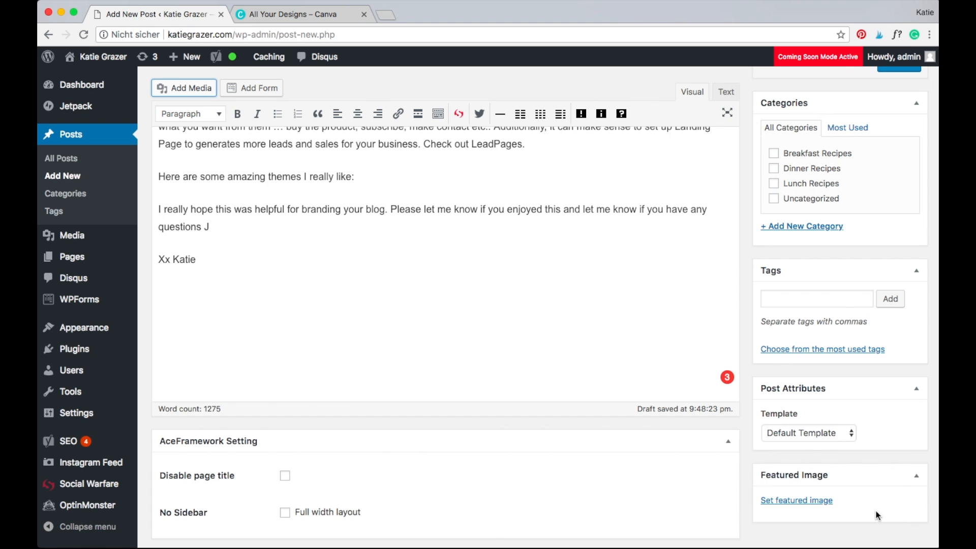
Center the inserted branding guide image in the post and recheck the Yoast analysis for the image result
{"action": "scroll", "coordinate": [389, 304], "scroll_direction": "down", "scroll_amount": 3}
{"action": "left_click", "coordinate": [389, 304]}
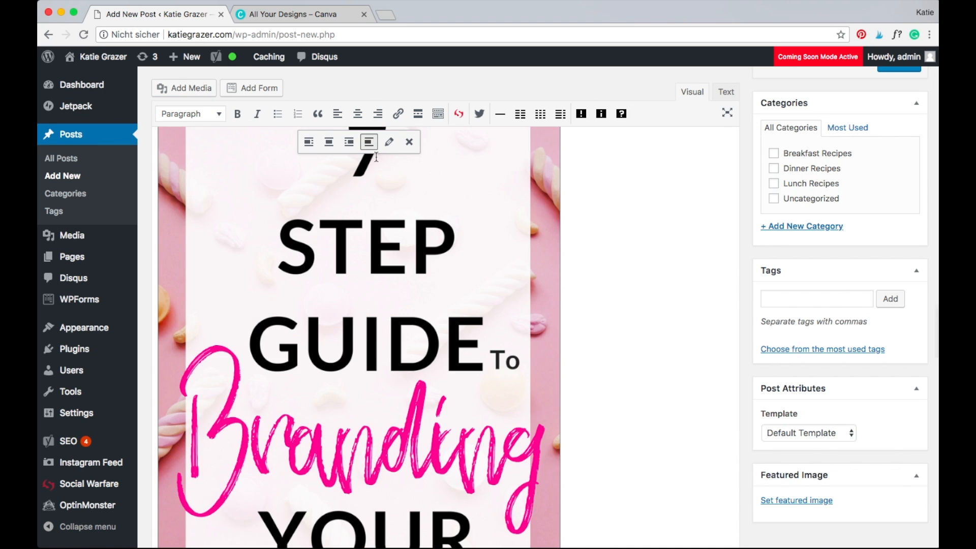
{"action": "left_click", "coordinate": [358, 113]}
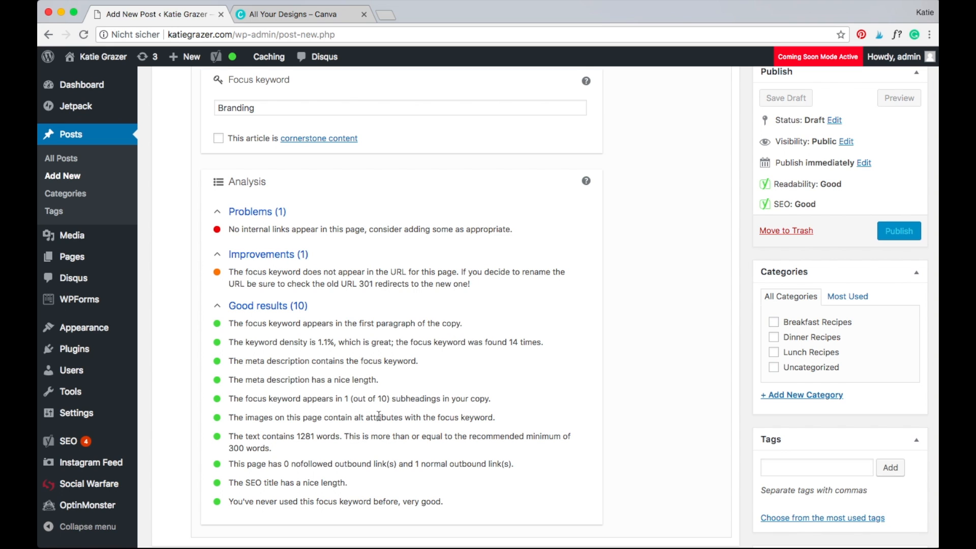
{"action": "scroll", "coordinate": [438, 389], "scroll_direction": "up", "scroll_amount": 1}
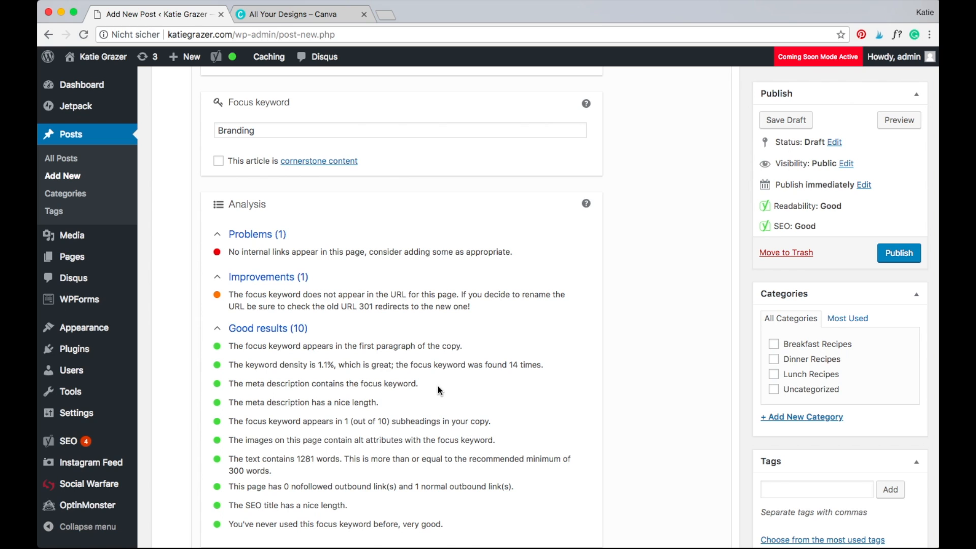